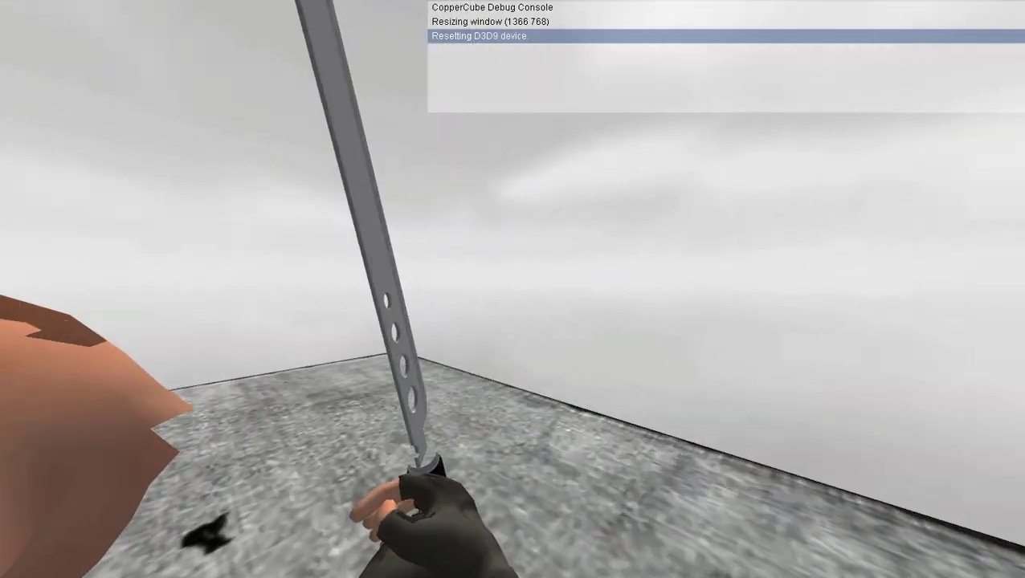
Exit the game preview with Escape and orbit the editor view around the crate.
{"action": "key", "text": "Escape"}
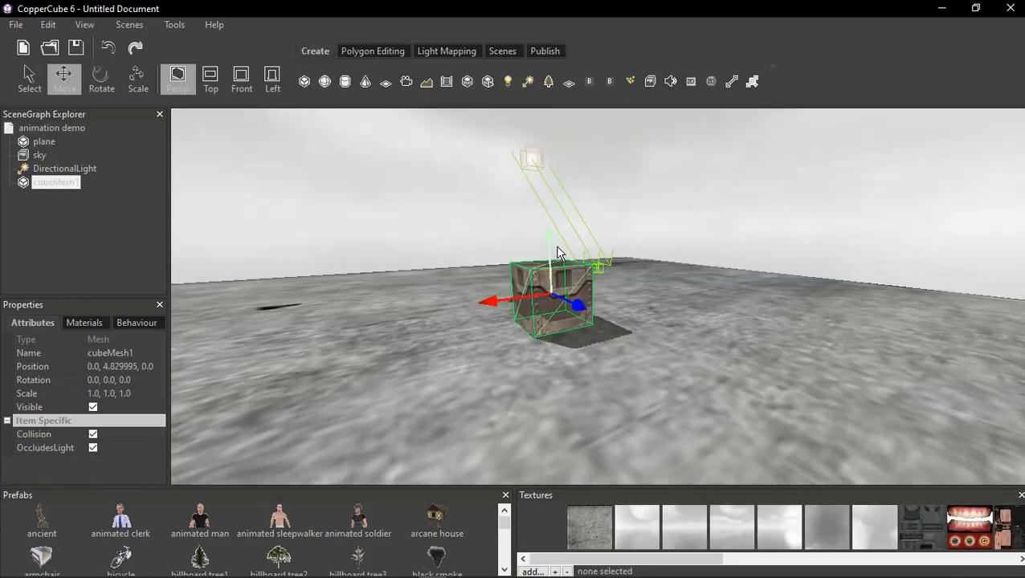
{"action": "mouse_move", "coordinate": [560, 252]}
{"action": "left_mouse_down"}
{"action": "mouse_move", "coordinate": [469, 311]}
{"action": "mouse_move", "coordinate": [344, 214]}
{"action": "left_mouse_up"}
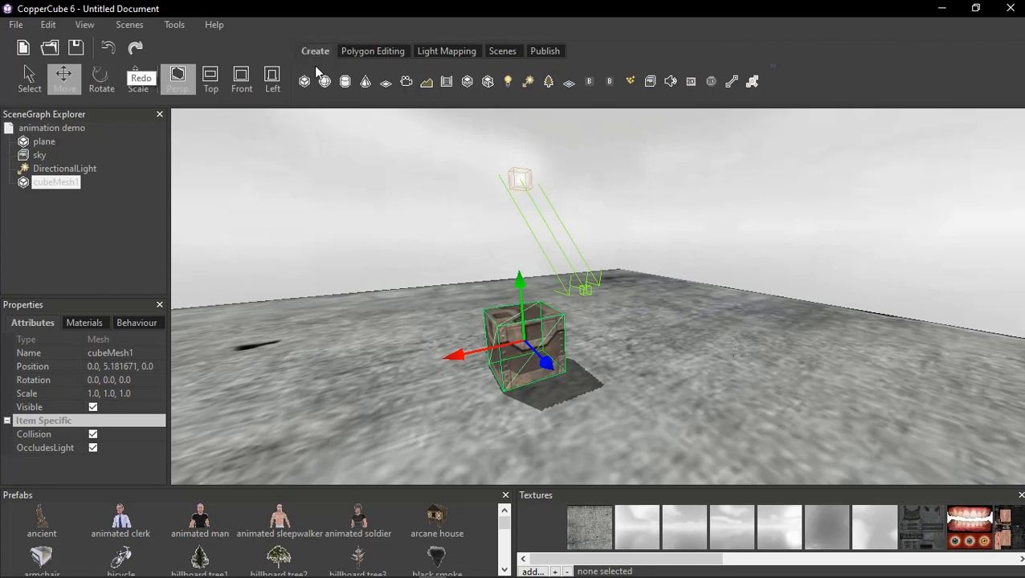
Add a First Person Shooter Camera and move it sideways along X beside the crate.
{"action": "left_click", "coordinate": [407, 81]}
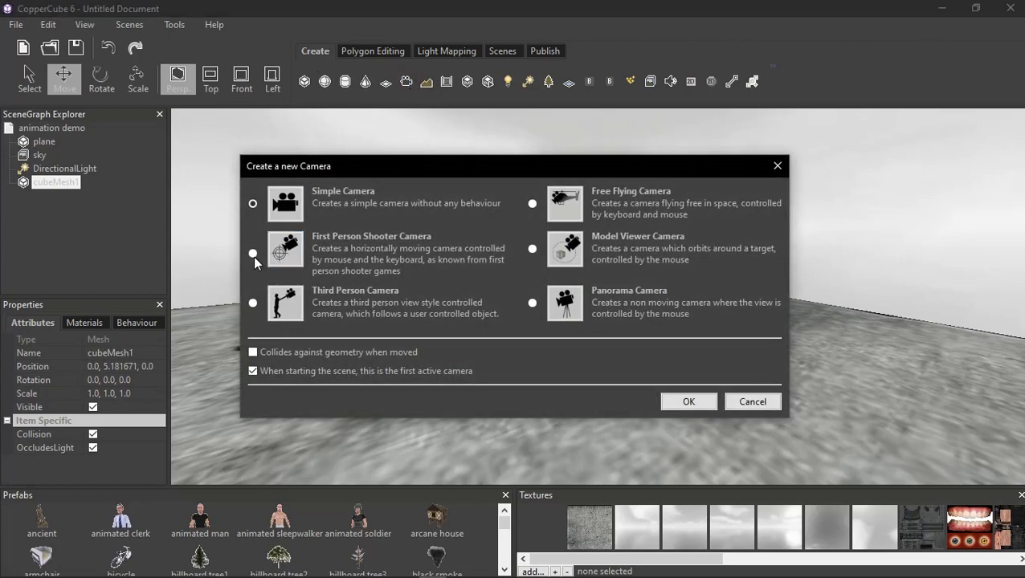
{"action": "left_click", "coordinate": [684, 404]}
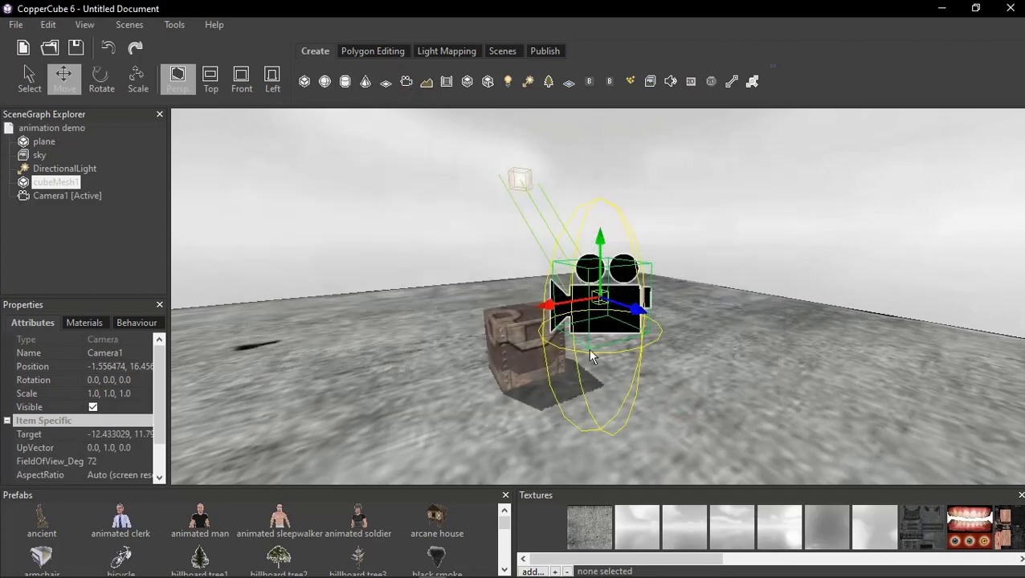
{"action": "left_click_drag", "start_coordinate": [476, 288], "coordinate": [470, 303]}
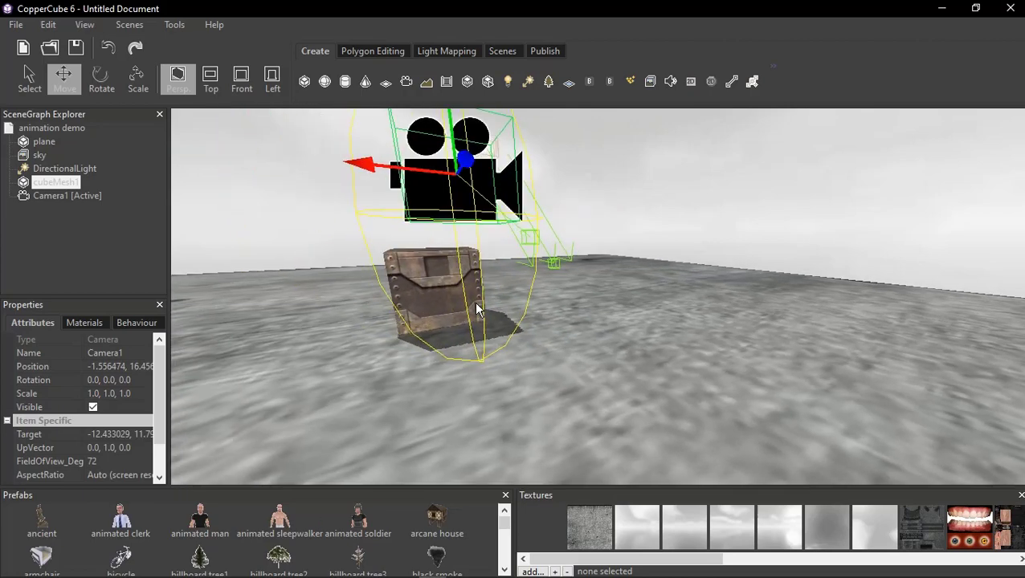
{"action": "left_click_drag", "start_coordinate": [458, 243], "coordinate": [174, 246]}
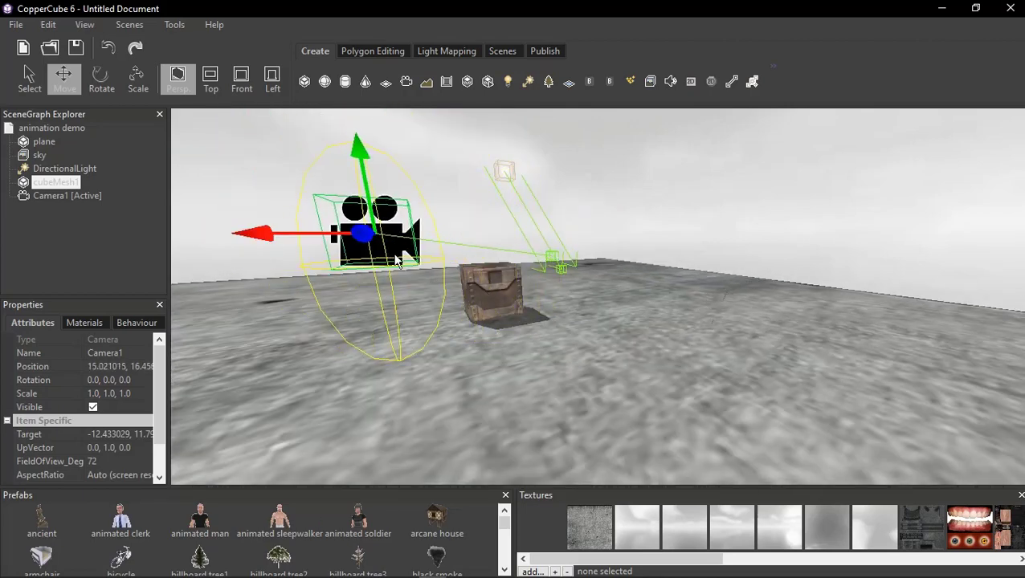
Set the camera's Collide when moved behaviour to RelativePosition 0.0, 15.0, 0.0 with gravity enabled.
{"action": "left_click", "coordinate": [138, 323]}
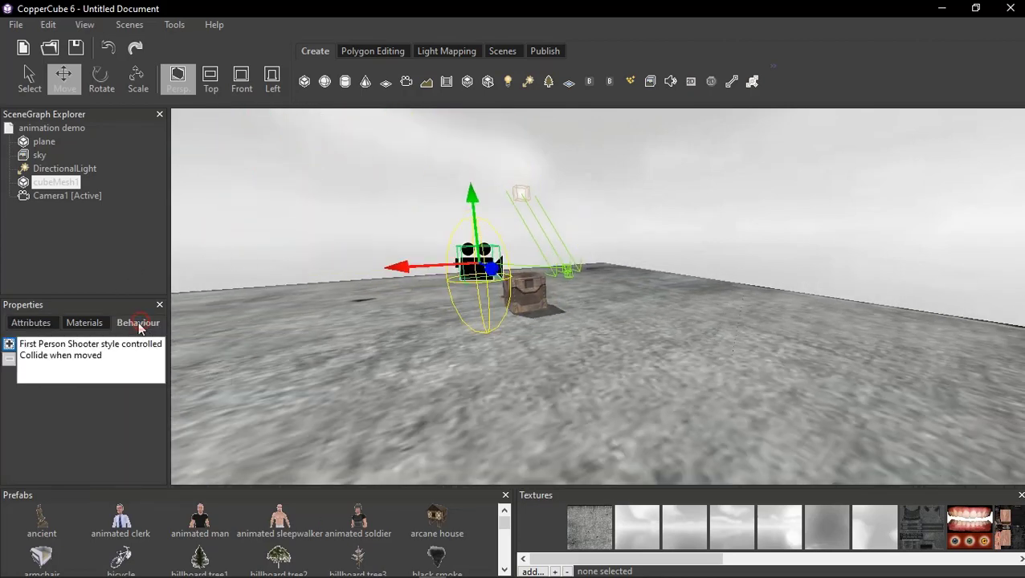
{"action": "left_click", "coordinate": [103, 355]}
{"action": "left_click", "coordinate": [105, 412]}
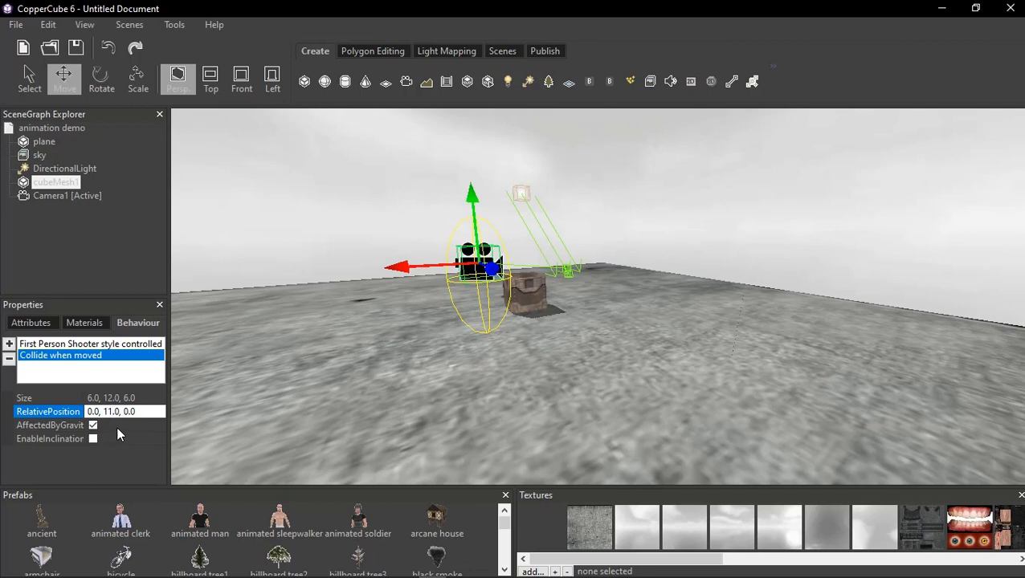
{"action": "key", "text": "Return"}
{"action": "left_click_drag", "start_coordinate": [470, 204], "coordinate": [474, 176]}
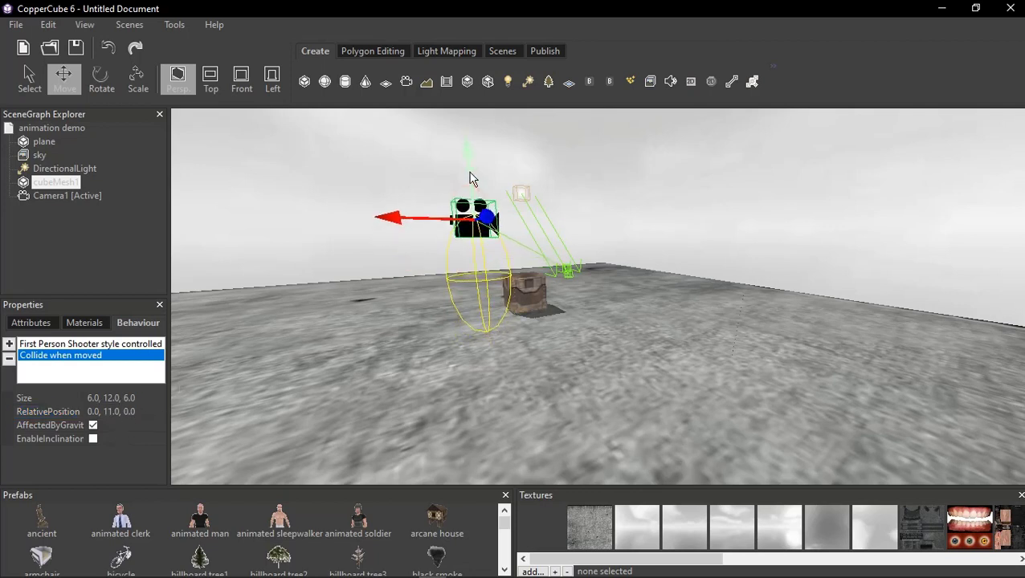
{"action": "left_click", "coordinate": [93, 425]}
{"action": "left_click", "coordinate": [105, 411]}
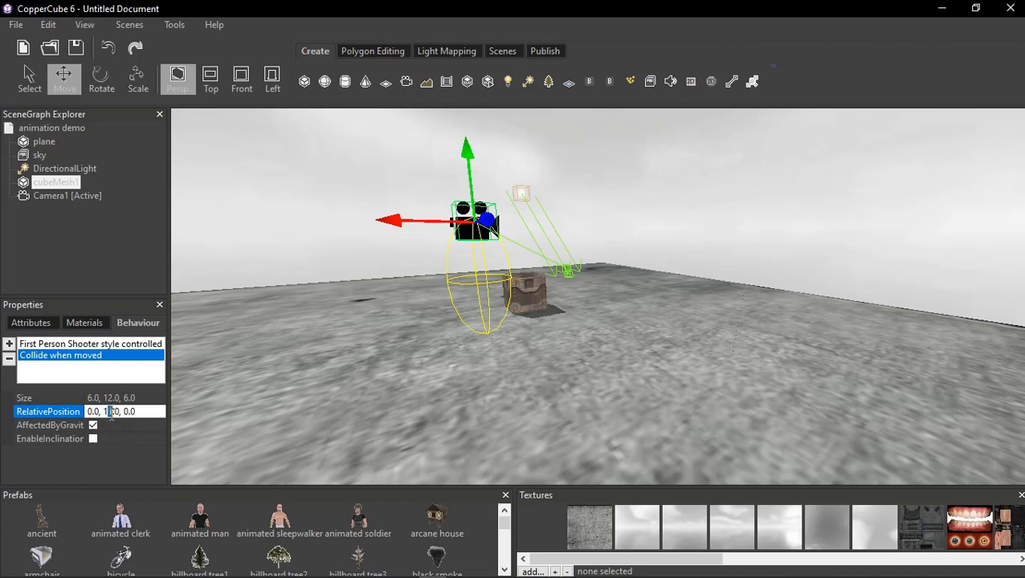
{"action": "key", "text": "Return"}
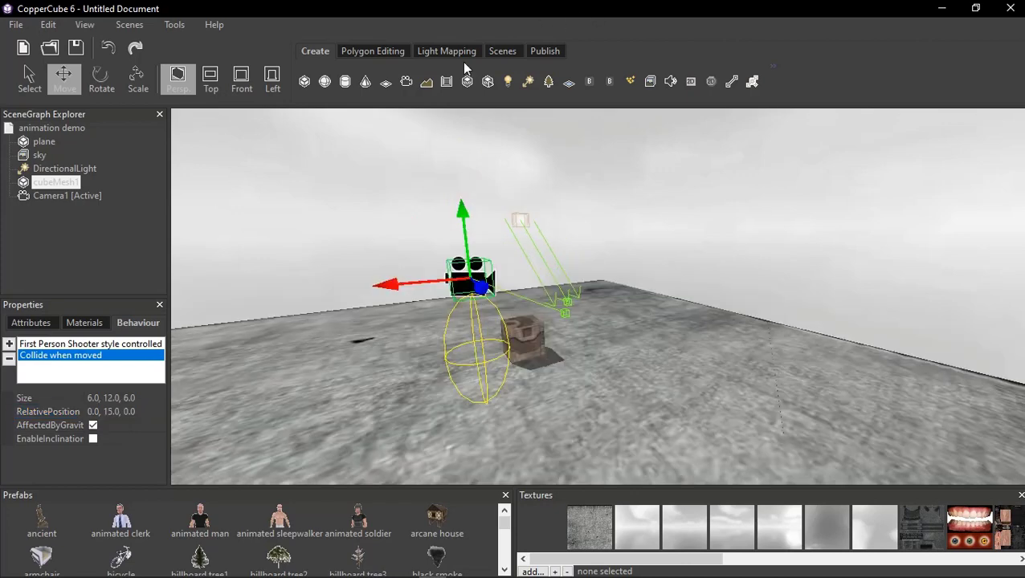
Import ALL.fbx from Documents/A FSP ARMS/CHARACTER FULL as an animated 3D mesh.
{"action": "left_click", "coordinate": [15, 24]}
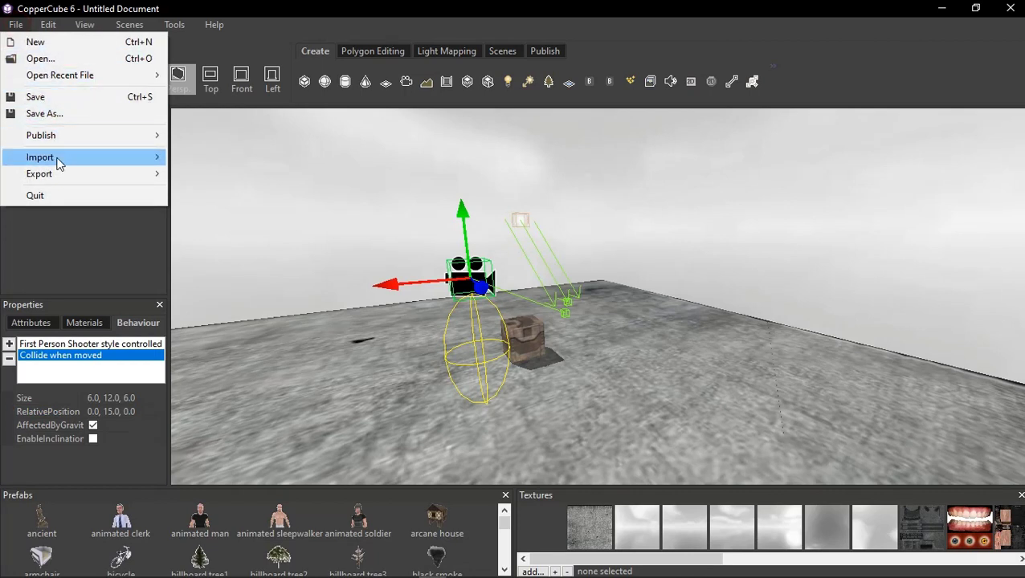
{"action": "mouse_move", "coordinate": [57, 158]}
{"action": "left_click", "coordinate": [229, 190]}
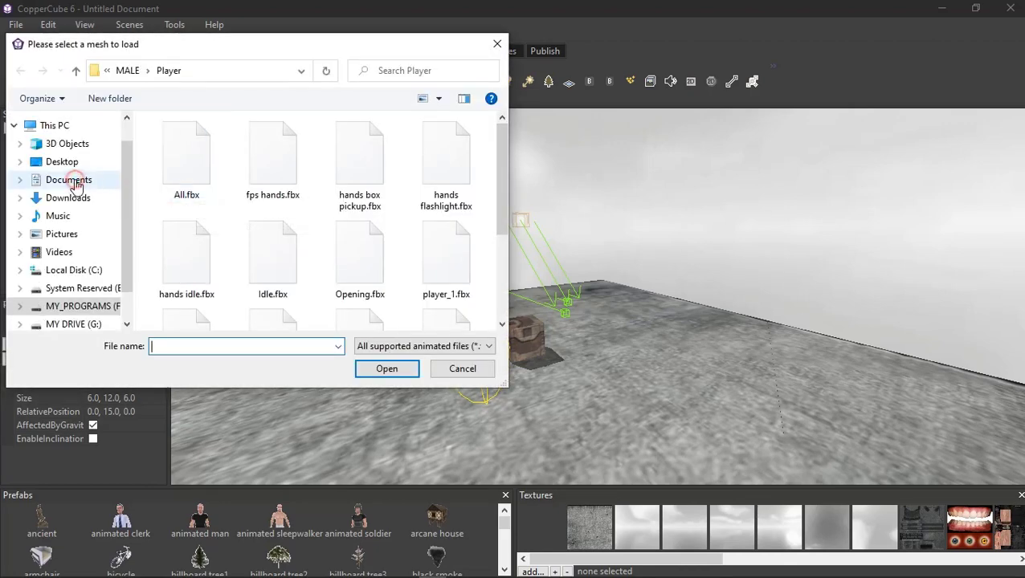
{"action": "left_click", "coordinate": [75, 184]}
{"action": "double_click", "coordinate": [168, 177]}
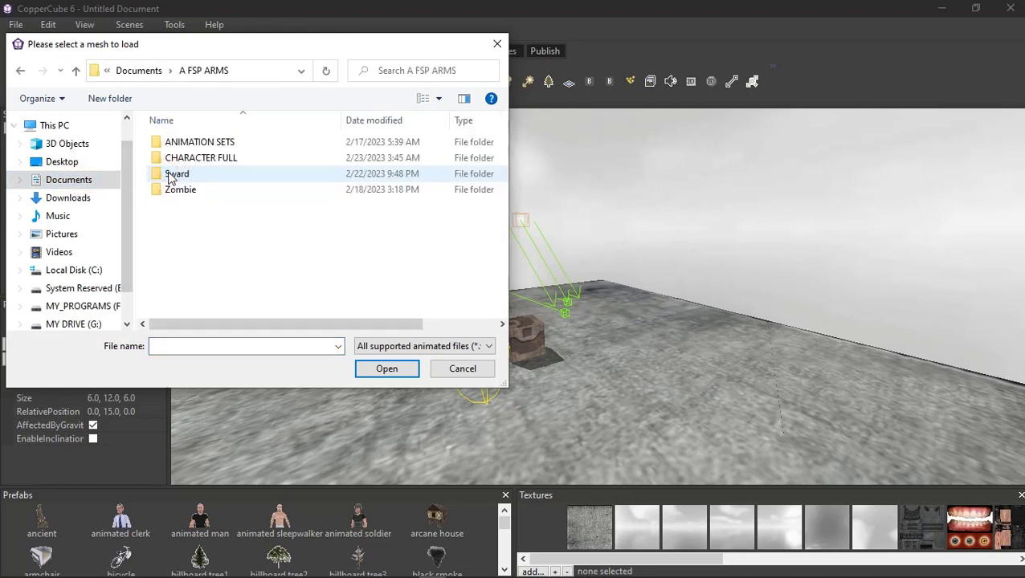
{"action": "double_click", "coordinate": [200, 157]}
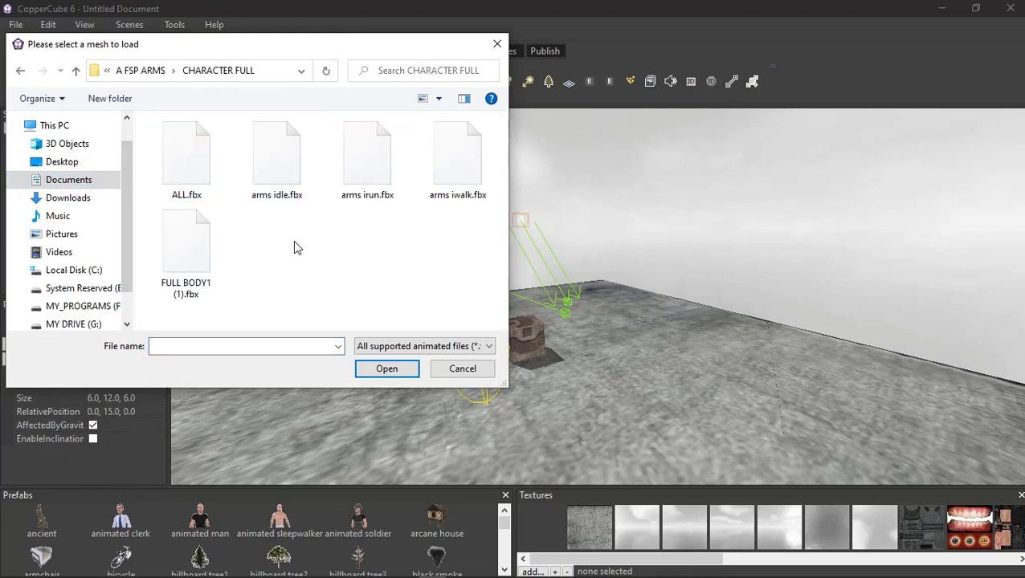
{"action": "left_click", "coordinate": [203, 186]}
{"action": "left_click", "coordinate": [387, 368]}
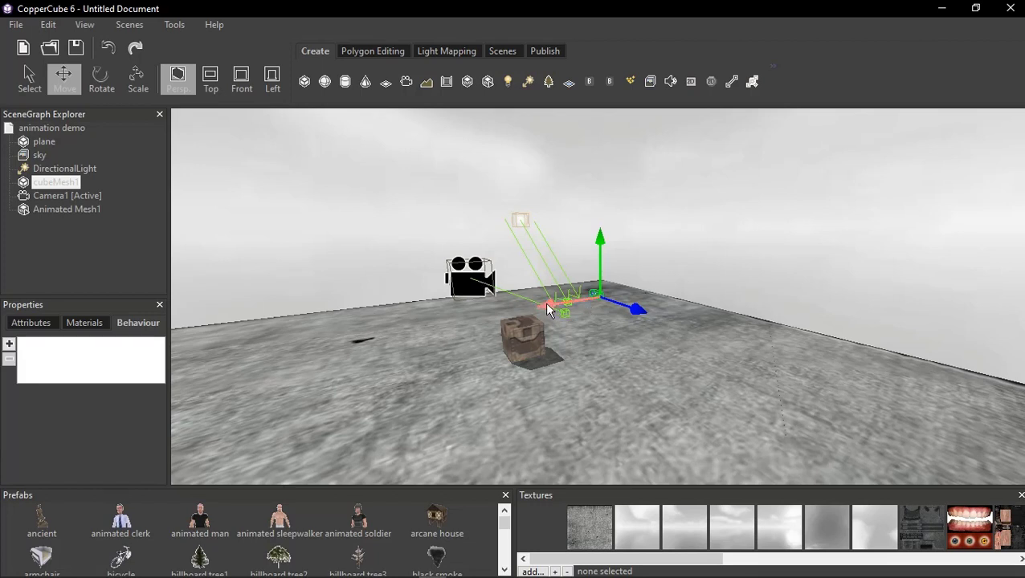
Set Animated Mesh1's position to 0,0,0 in its attributes.
{"action": "mouse_move", "coordinate": [545, 309]}
{"action": "left_mouse_down"}
{"action": "mouse_move", "coordinate": [459, 321]}
{"action": "mouse_move", "coordinate": [496, 375]}
{"action": "left_mouse_up"}
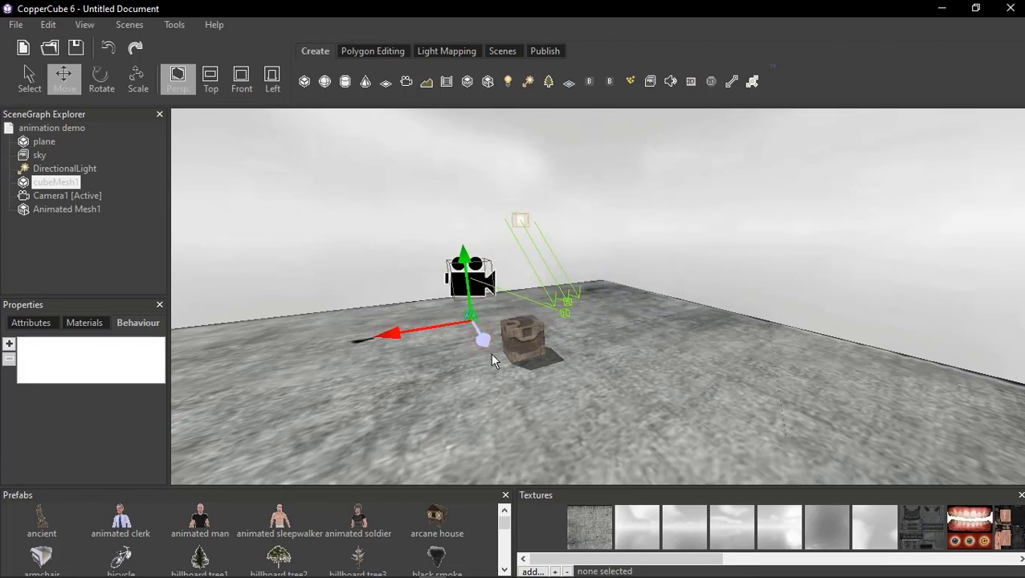
{"action": "left_click", "coordinate": [64, 210]}
{"action": "left_click", "coordinate": [32, 324]}
{"action": "left_click", "coordinate": [119, 367]}
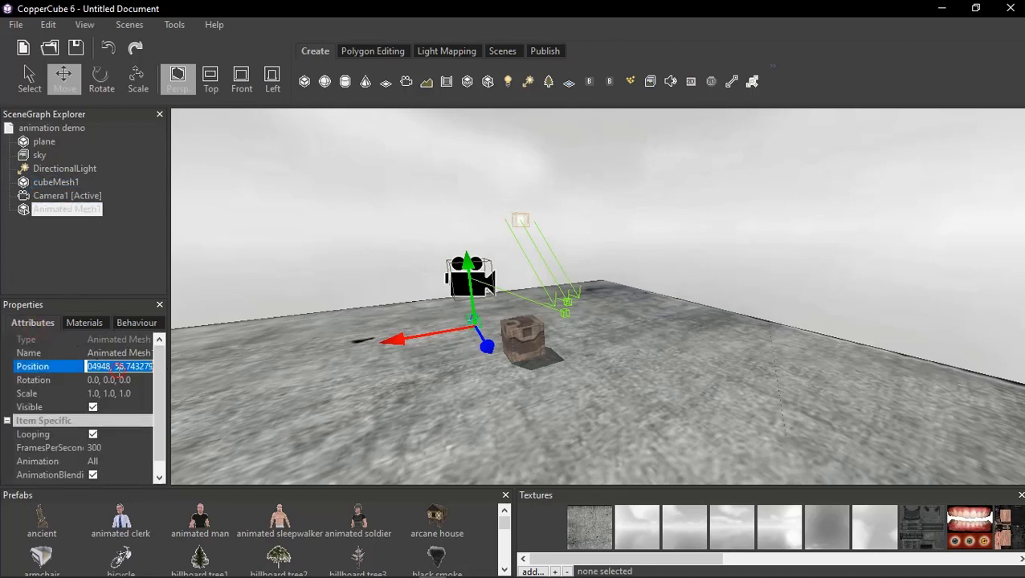
{"action": "type", "text": "0,0,0"}
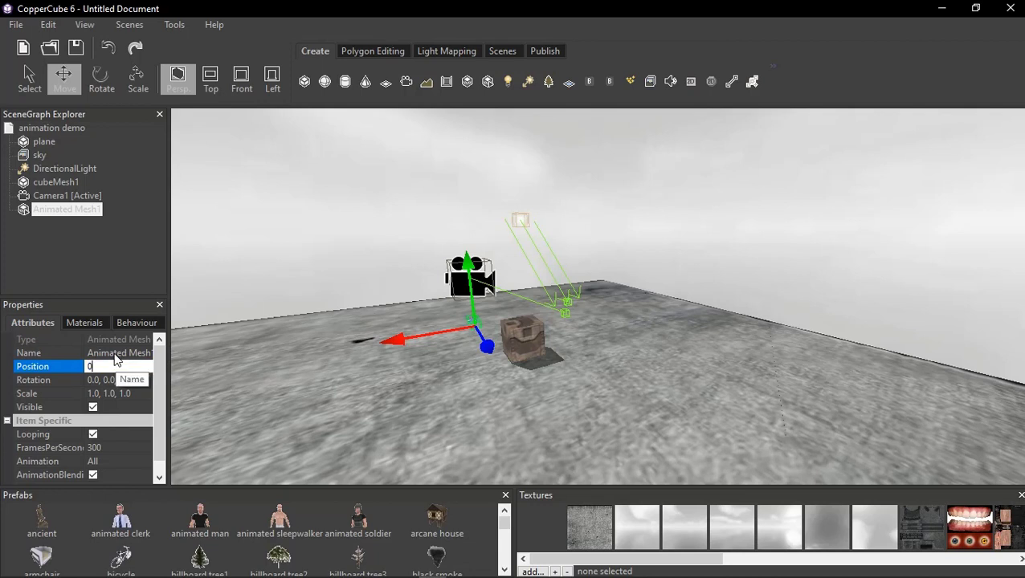
{"action": "key", "text": "Return"}
{"action": "right_click_drag", "start_coordinate": [552, 321], "coordinate": [526, 341]}
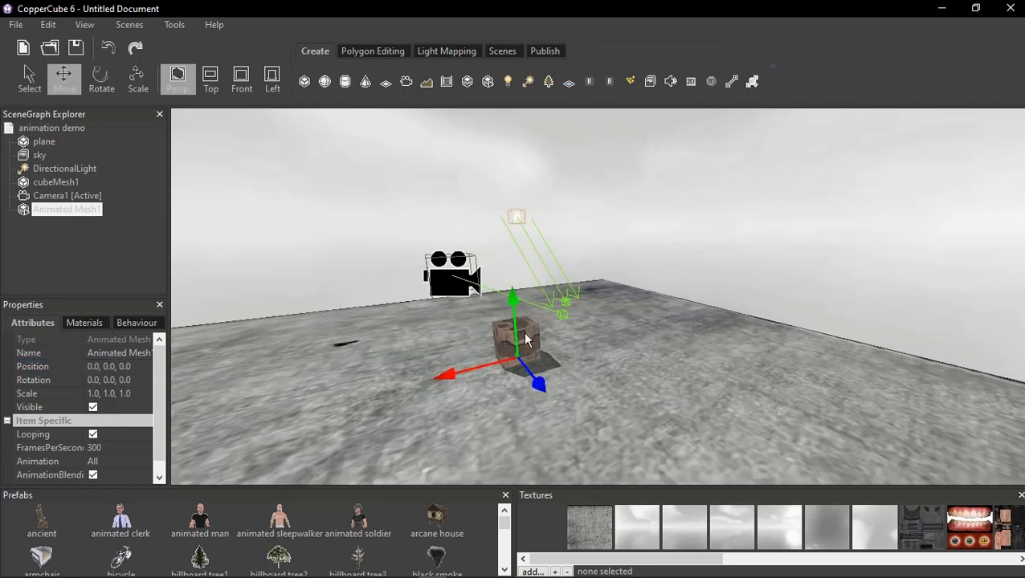
Copy Camera1's Position value and paste it into Animated Mesh1's Position.
{"action": "left_click", "coordinate": [51, 196]}
{"action": "left_click", "coordinate": [114, 365]}
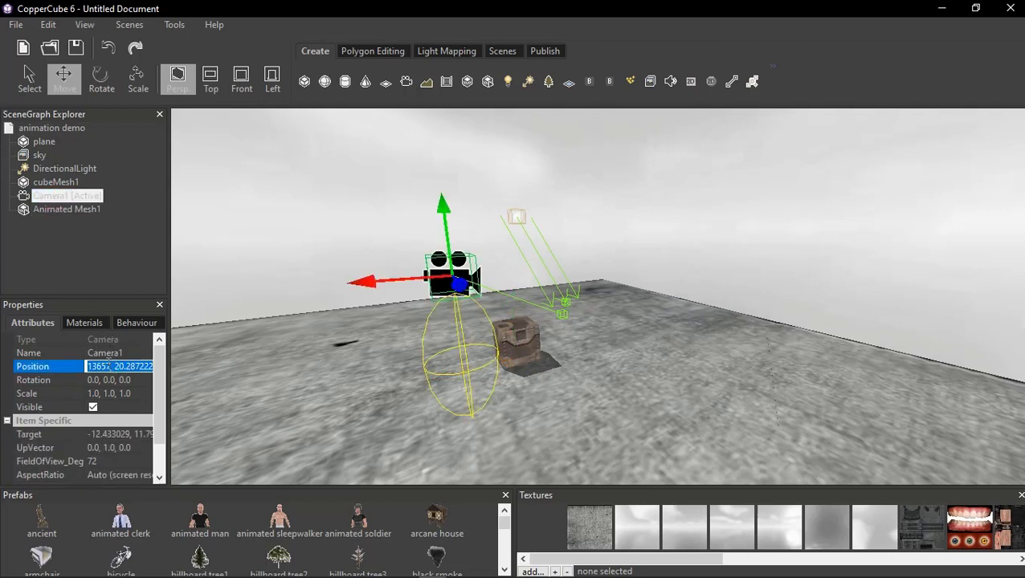
{"action": "left_click", "coordinate": [63, 210]}
{"action": "left_click", "coordinate": [113, 366]}
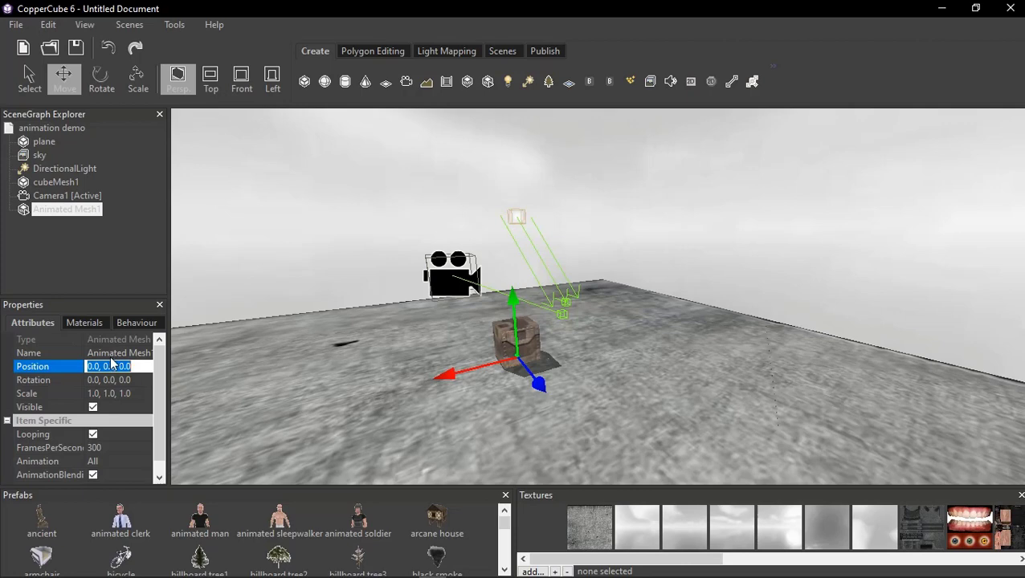
{"action": "key", "text": "ctrl+v"}
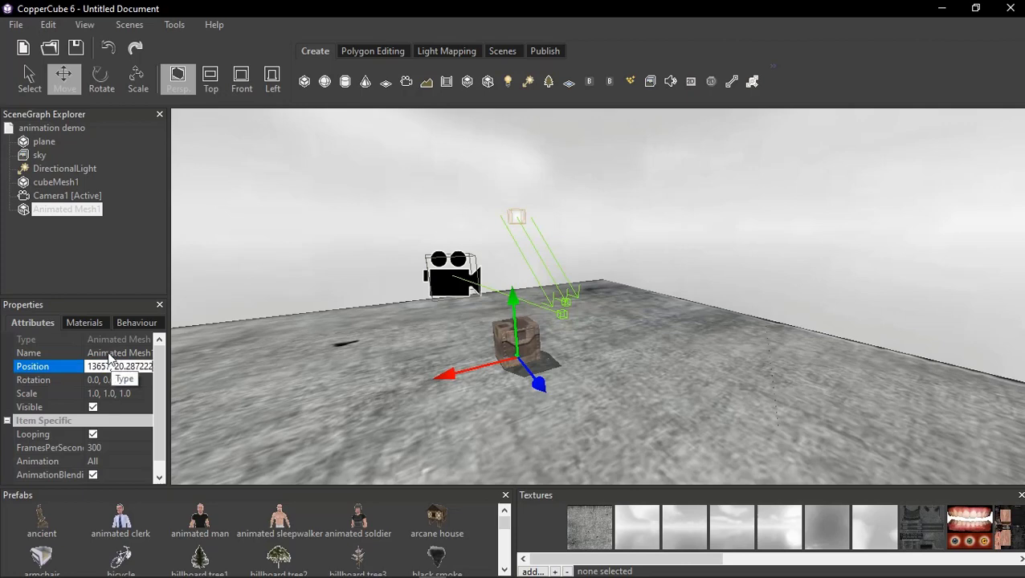
{"action": "key", "text": "Return"}
{"action": "scroll", "coordinate": [450, 225], "scroll_direction": "up", "scroll_amount": 2}
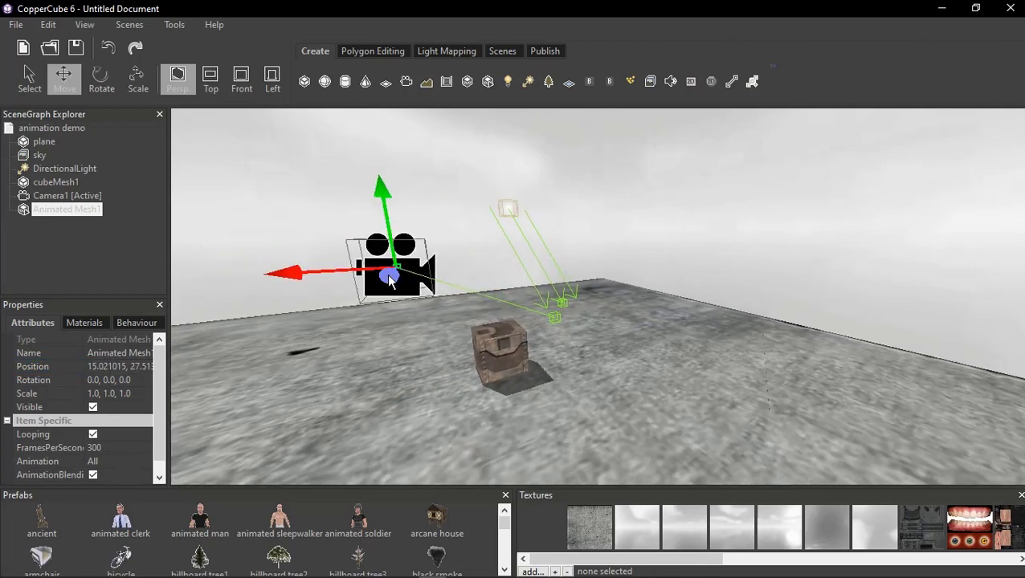
{"action": "scroll", "coordinate": [389, 277], "scroll_direction": "down", "scroll_amount": 2}
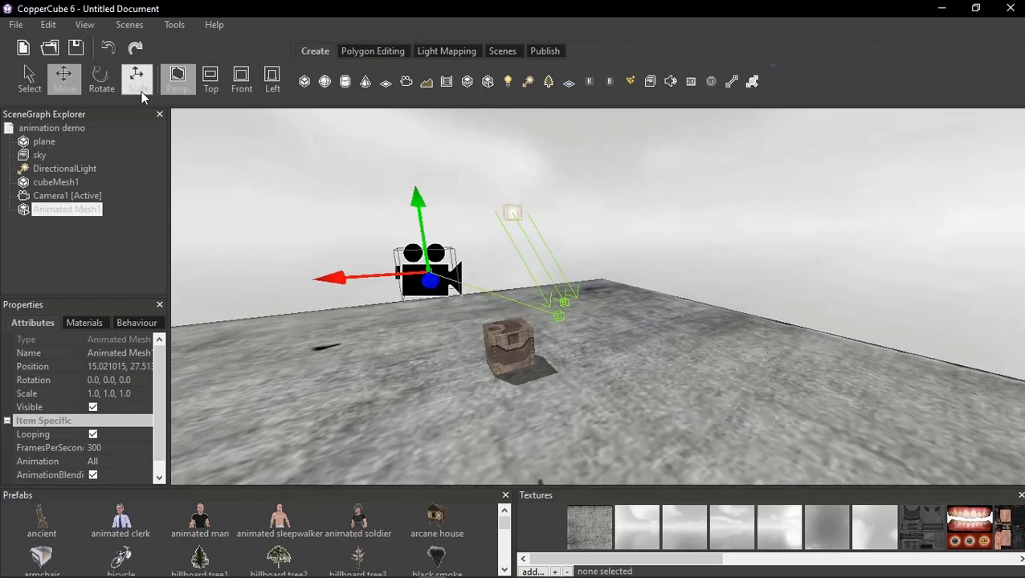
With the Scale tool, enlarge the arms mesh to about scale 9.
{"action": "left_click", "coordinate": [141, 91]}
{"action": "left_click_drag", "start_coordinate": [375, 221], "coordinate": [526, 344]}
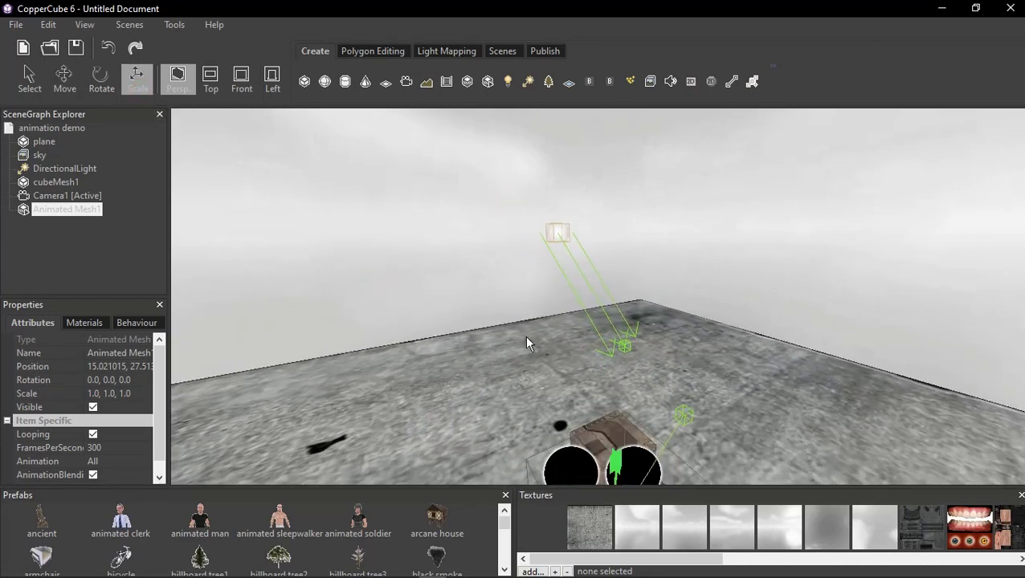
{"action": "scroll", "coordinate": [514, 325], "scroll_direction": "down", "scroll_amount": 3}
{"action": "left_click_drag", "start_coordinate": [445, 413], "coordinate": [909, 403]}
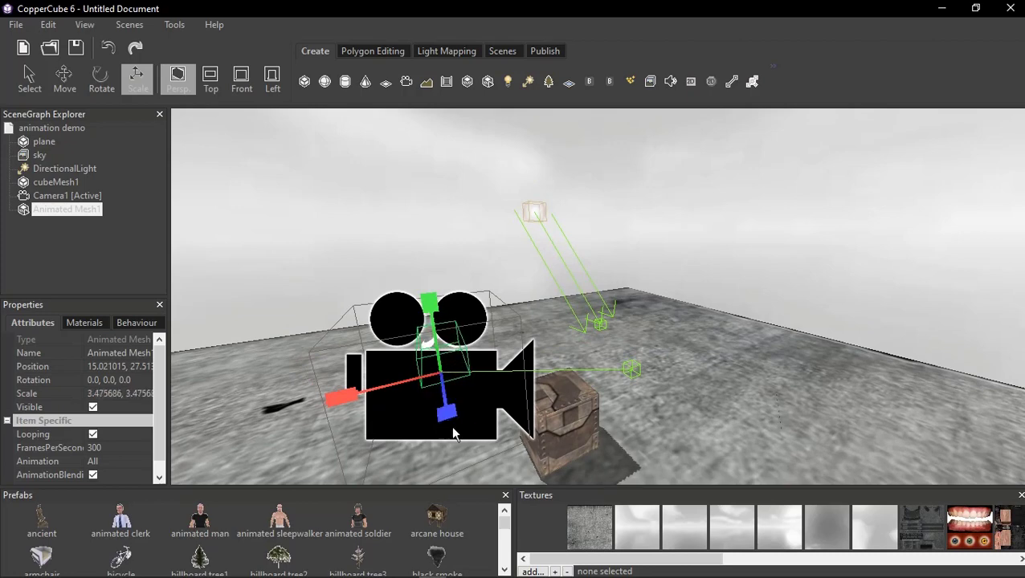
{"action": "left_click_drag", "start_coordinate": [451, 425], "coordinate": [792, 398]}
{"action": "scroll", "coordinate": [516, 376], "scroll_direction": "down", "scroll_amount": 2}
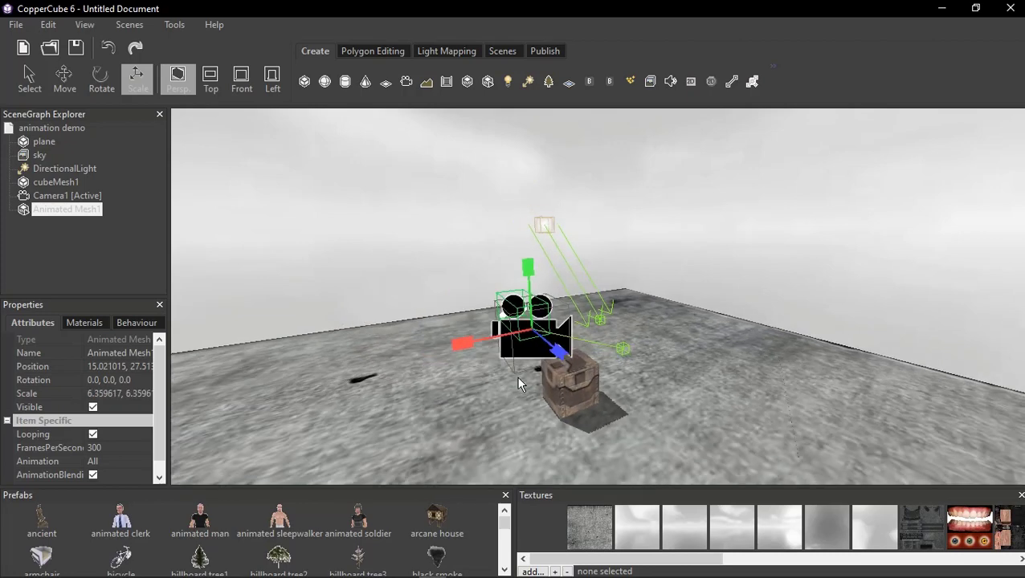
{"action": "scroll", "coordinate": [518, 384], "scroll_direction": "up", "scroll_amount": 2}
{"action": "mouse_move", "coordinate": [428, 441]}
{"action": "left_mouse_down"}
{"action": "mouse_move", "coordinate": [733, 466]}
{"action": "mouse_move", "coordinate": [673, 401]}
{"action": "left_mouse_up"}
{"action": "scroll", "coordinate": [656, 400], "scroll_direction": "down", "scroll_amount": 3}
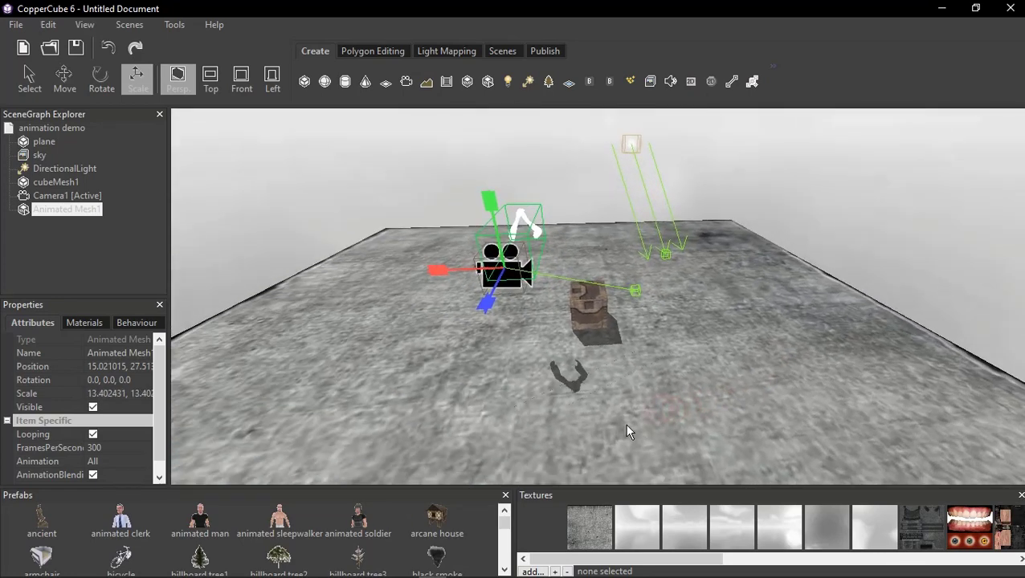
Keep scaling the arms mesh up to about 22.5, orbiting to check it beside the camera.
{"action": "right_click_drag", "start_coordinate": [625, 423], "coordinate": [538, 390]}
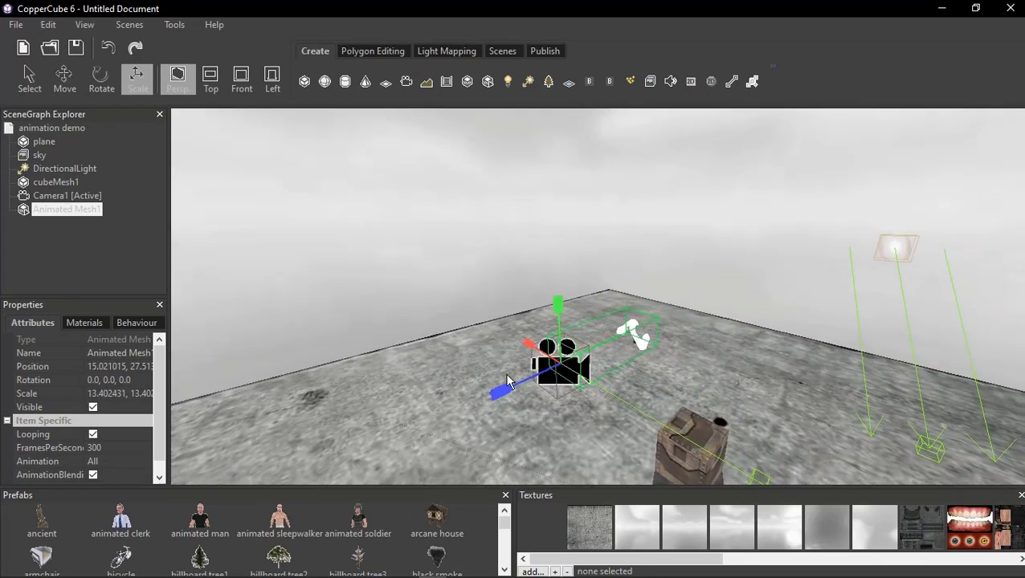
{"action": "left_click_drag", "start_coordinate": [506, 381], "coordinate": [313, 395]}
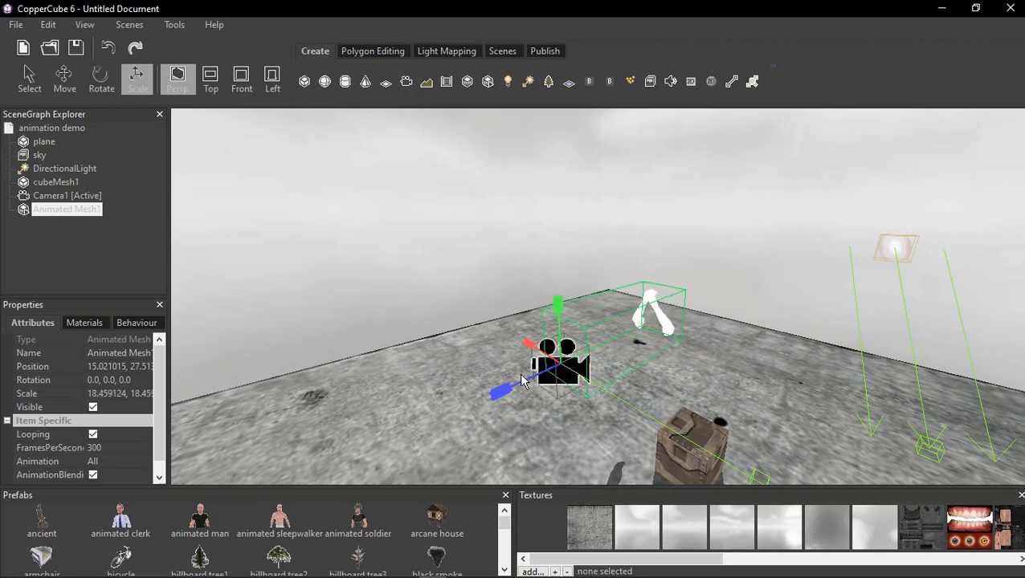
{"action": "left_click_drag", "start_coordinate": [522, 381], "coordinate": [210, 378]}
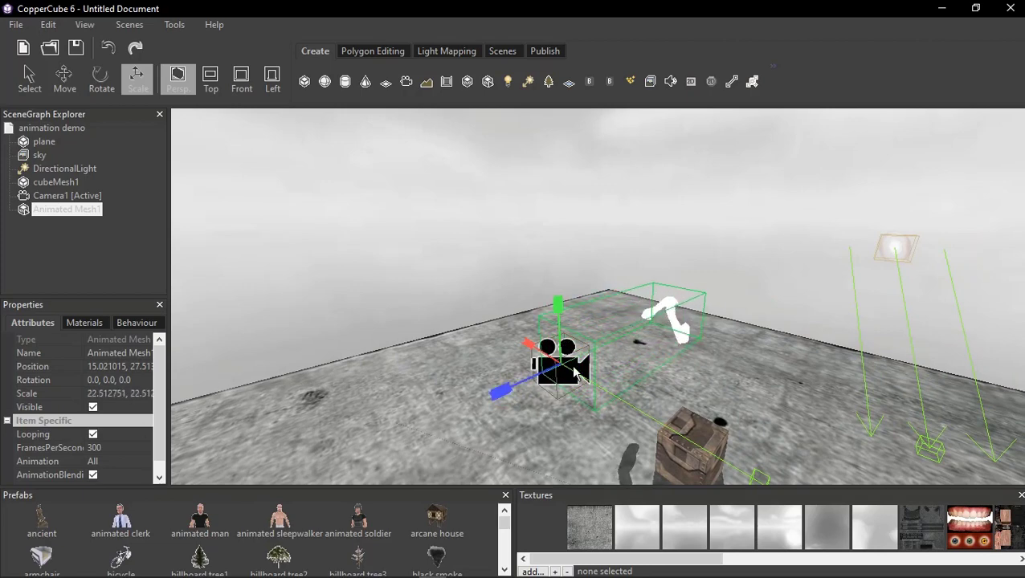
{"action": "right_click_drag", "start_coordinate": [576, 371], "coordinate": [666, 373]}
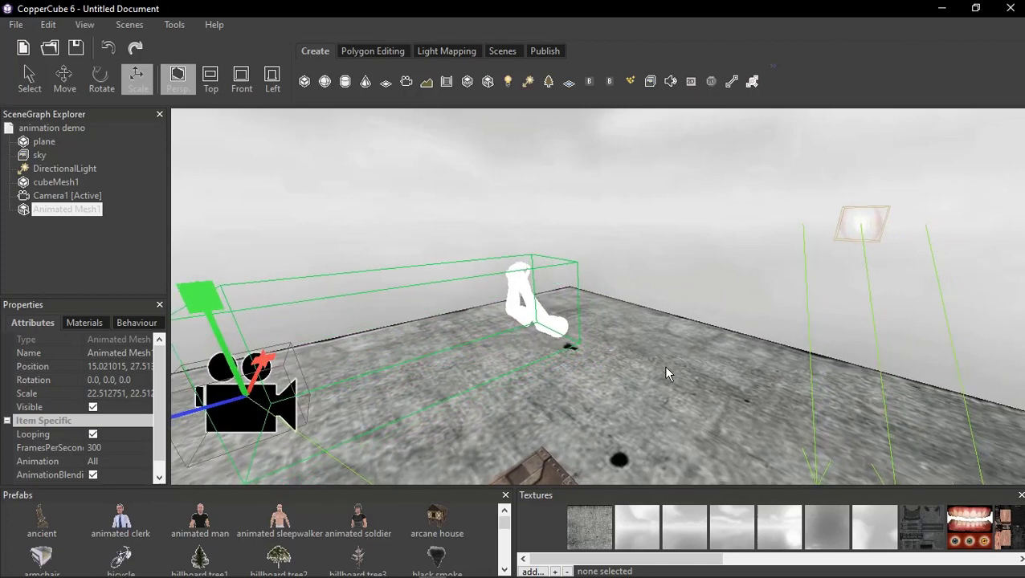
{"action": "mouse_move", "coordinate": [548, 397]}
{"action": "right_mouse_down"}
{"action": "mouse_move", "coordinate": [567, 406]}
{"action": "mouse_move", "coordinate": [535, 328]}
{"action": "right_mouse_up"}
{"action": "scroll", "coordinate": [535, 329], "scroll_direction": "down", "scroll_amount": 2}
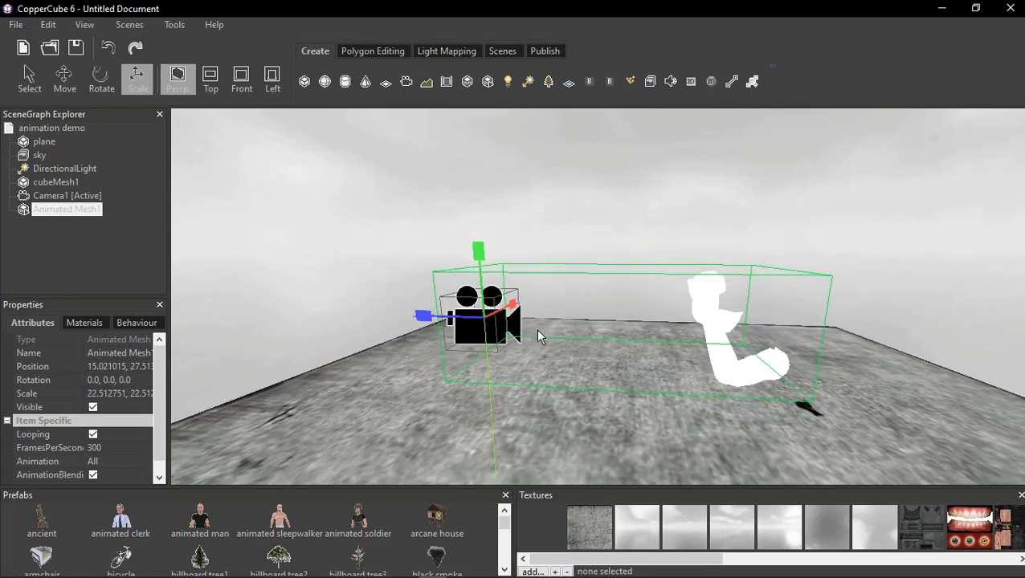
{"action": "right_click_drag", "start_coordinate": [536, 327], "coordinate": [605, 361]}
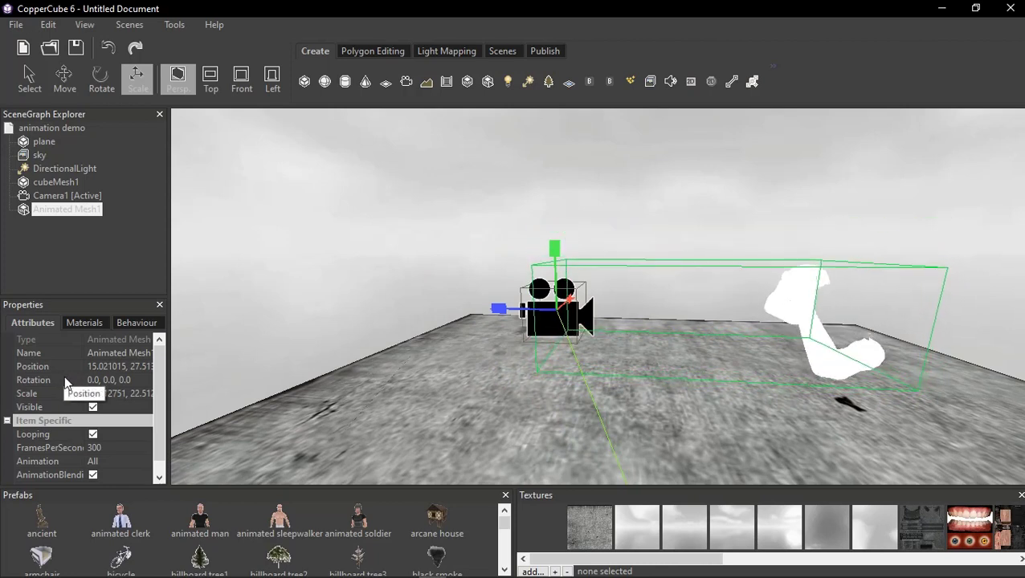
Rotate the arms mesh to 90, 0, 0 so it stands upright, then select Camera1.
{"action": "left_click", "coordinate": [95, 87]}
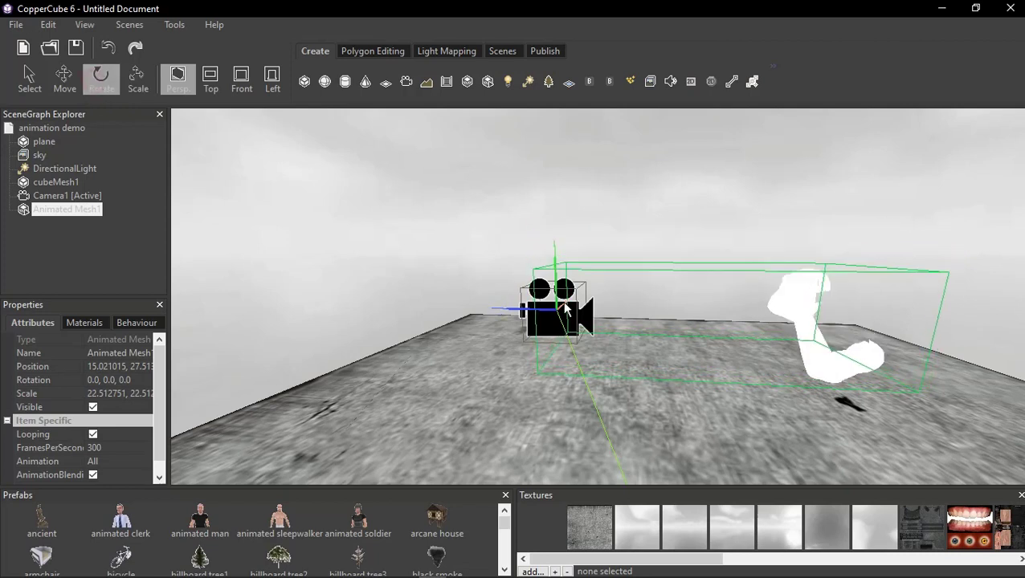
{"action": "left_click_drag", "start_coordinate": [562, 301], "coordinate": [600, 368]}
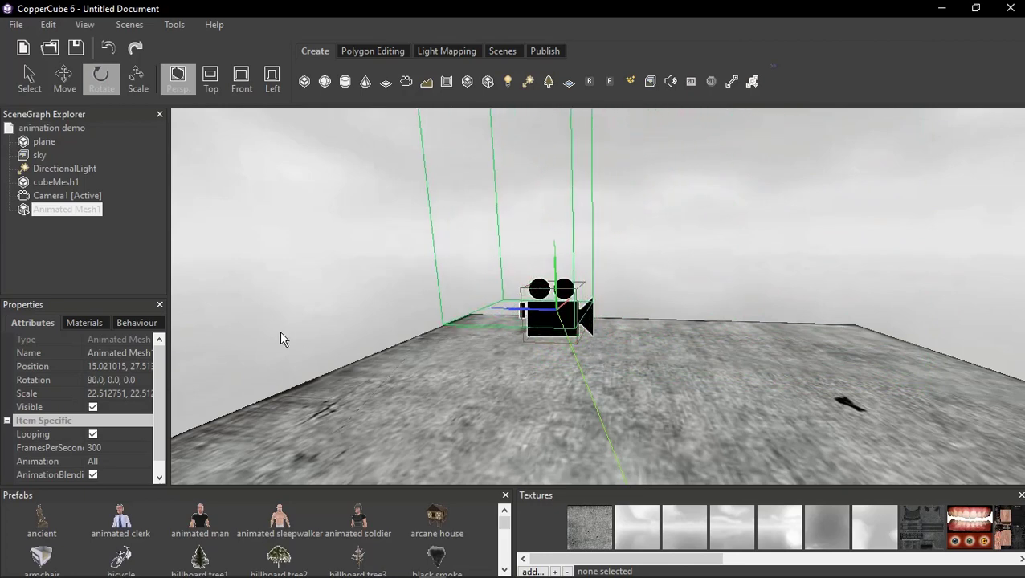
{"action": "mouse_move", "coordinate": [279, 338]}
{"action": "left_mouse_down"}
{"action": "mouse_move", "coordinate": [445, 401]}
{"action": "mouse_move", "coordinate": [376, 297]}
{"action": "left_mouse_up"}
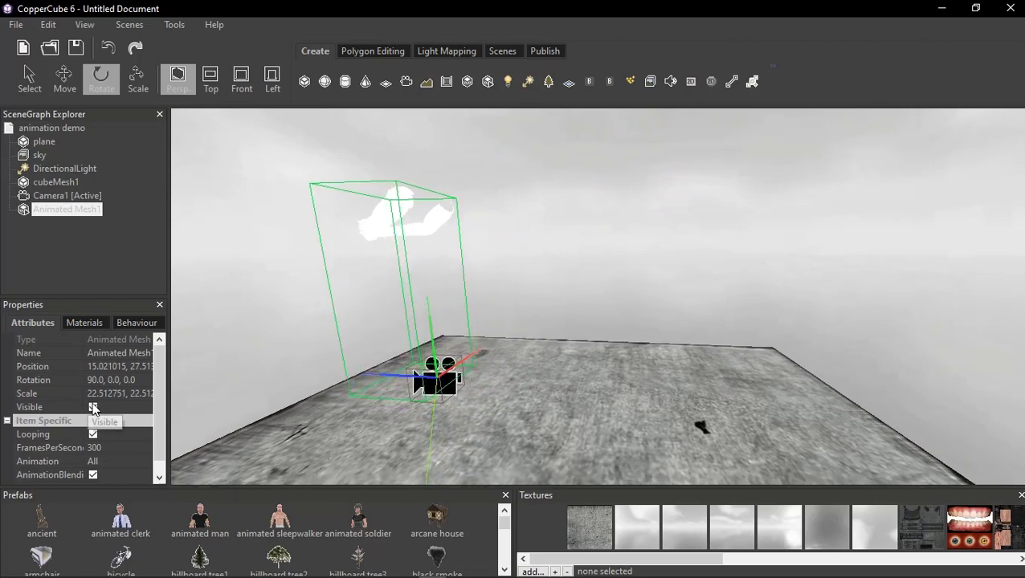
{"action": "mouse_move", "coordinate": [285, 384]}
{"action": "left_mouse_down"}
{"action": "mouse_move", "coordinate": [361, 385]}
{"action": "mouse_move", "coordinate": [321, 385]}
{"action": "left_mouse_up"}
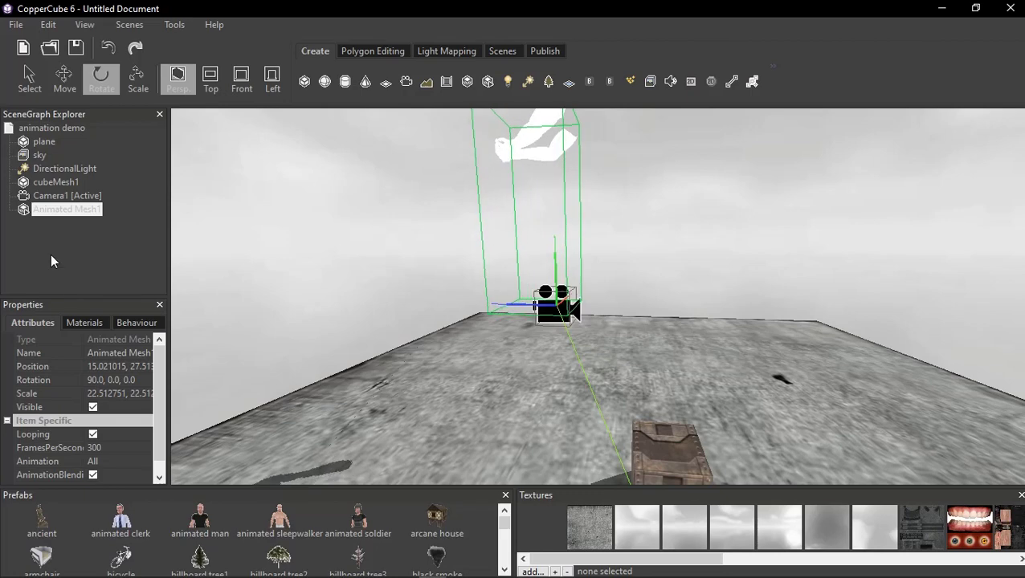
{"action": "left_click", "coordinate": [59, 196]}
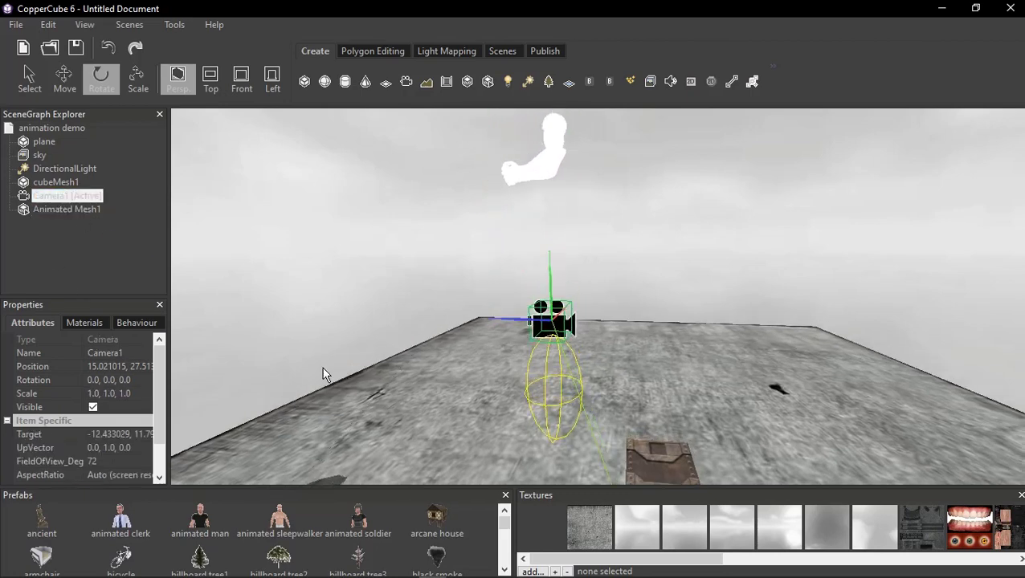
Move the arms mesh down to about Y -8.518 and nudge it in front of the camera.
{"action": "mouse_move", "coordinate": [323, 373]}
{"action": "left_mouse_down"}
{"action": "mouse_move", "coordinate": [281, 373]}
{"action": "mouse_move", "coordinate": [364, 383]}
{"action": "mouse_move", "coordinate": [343, 372]}
{"action": "left_mouse_up"}
{"action": "left_click", "coordinate": [66, 209]}
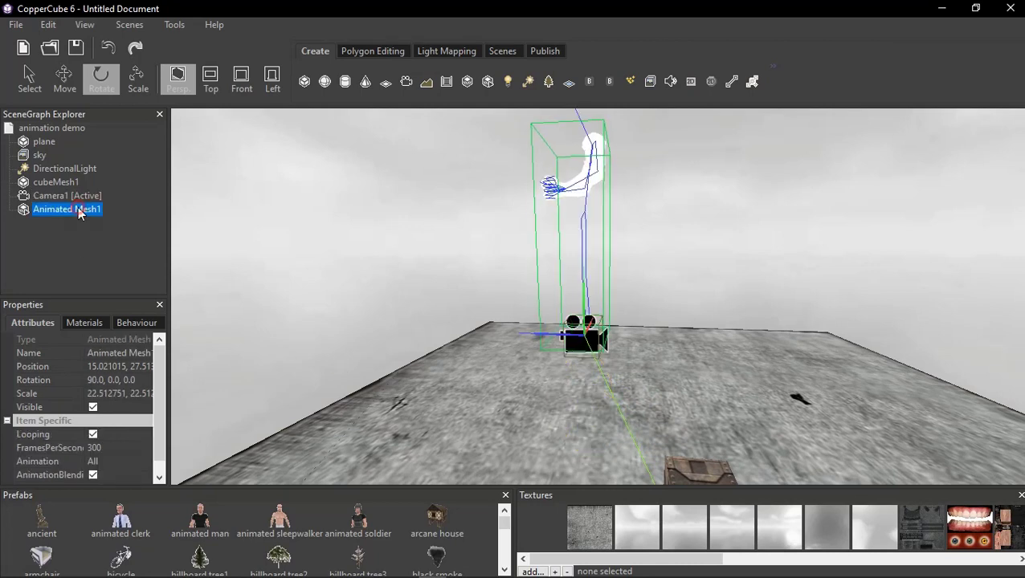
{"action": "left_click", "coordinate": [64, 78]}
{"action": "left_click_drag", "start_coordinate": [582, 277], "coordinate": [592, 387]}
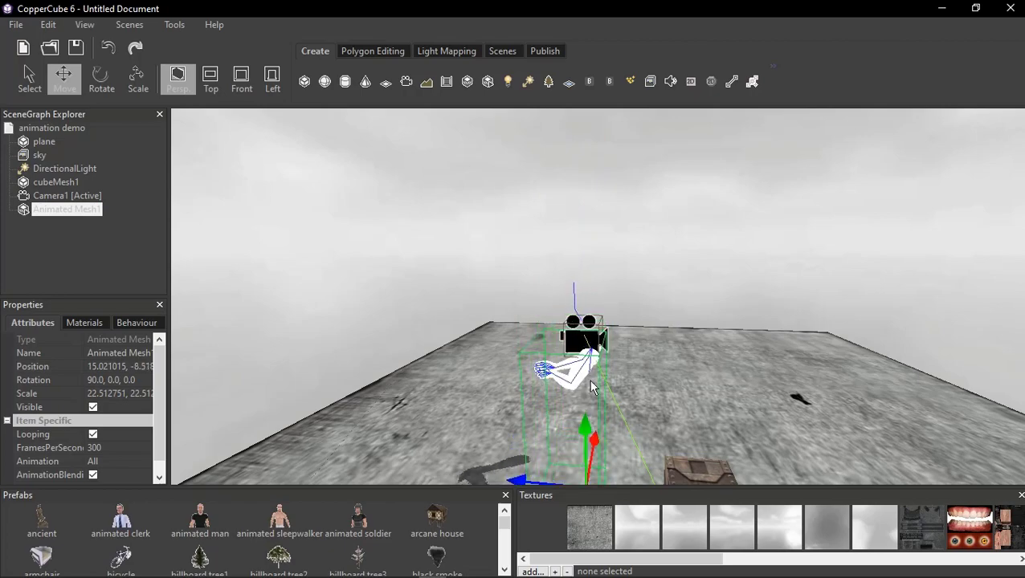
{"action": "scroll", "coordinate": [422, 380], "scroll_direction": "up", "scroll_amount": 5}
{"action": "mouse_move", "coordinate": [423, 380]}
{"action": "right_mouse_down"}
{"action": "mouse_move", "coordinate": [527, 354]}
{"action": "mouse_move", "coordinate": [417, 345]}
{"action": "mouse_move", "coordinate": [472, 357]}
{"action": "mouse_move", "coordinate": [413, 367]}
{"action": "mouse_move", "coordinate": [403, 348]}
{"action": "right_mouse_up"}
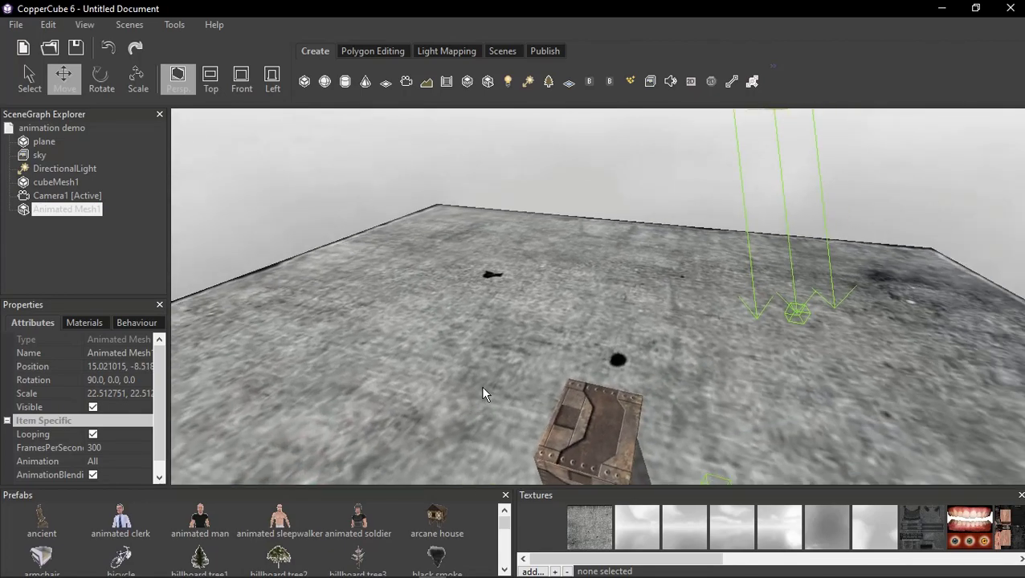
{"action": "scroll", "coordinate": [412, 340], "scroll_direction": "down", "scroll_amount": 5}
{"action": "scroll", "coordinate": [412, 346], "scroll_direction": "down", "scroll_amount": 2}
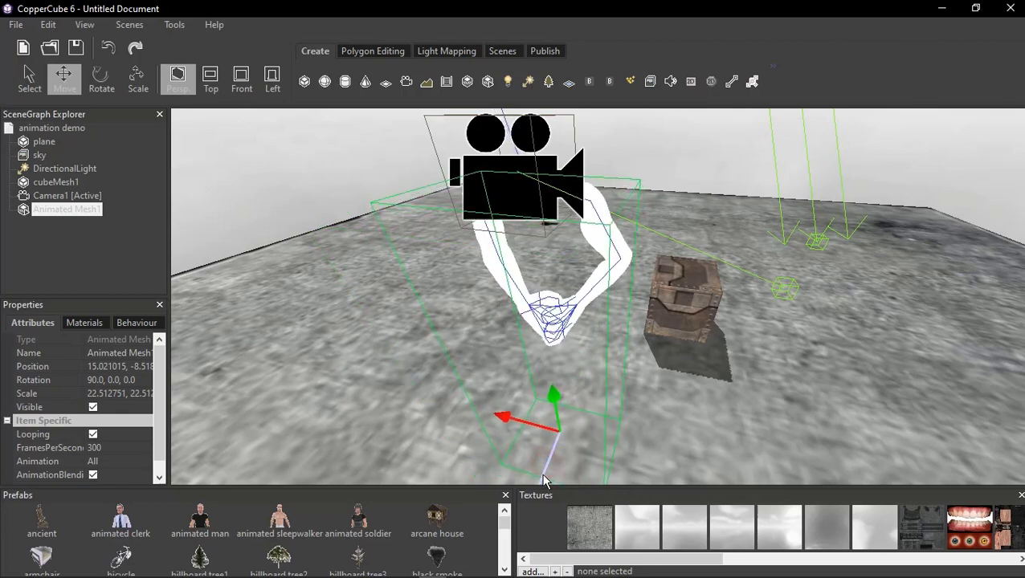
{"action": "mouse_move", "coordinate": [545, 467]}
{"action": "left_mouse_down"}
{"action": "mouse_move", "coordinate": [520, 495]}
{"action": "mouse_move", "coordinate": [528, 480]}
{"action": "left_mouse_up"}
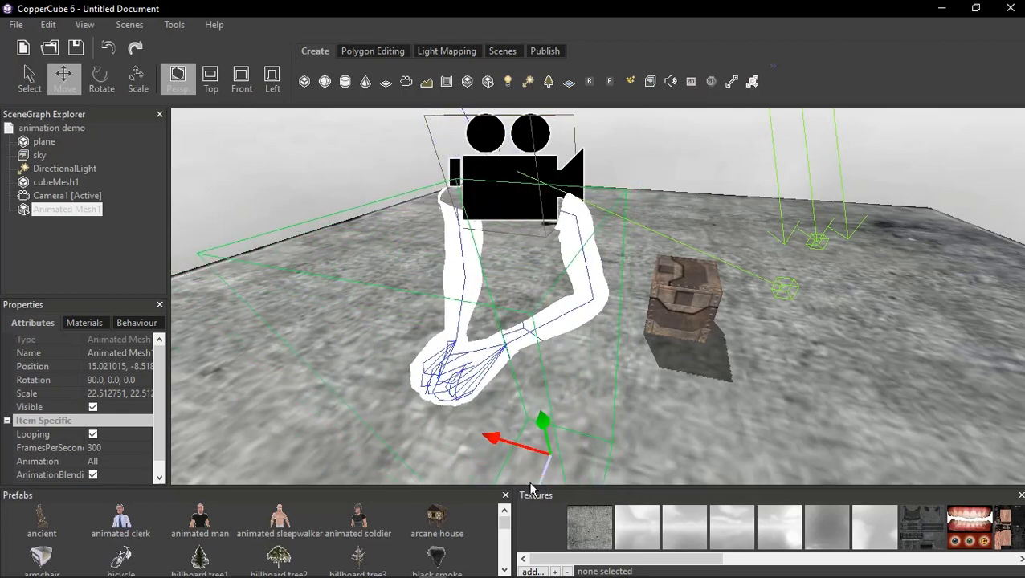
Apply the FULL_BODY_packed0_diffuse texture to the arms mesh's material.
{"action": "left_click", "coordinate": [85, 322]}
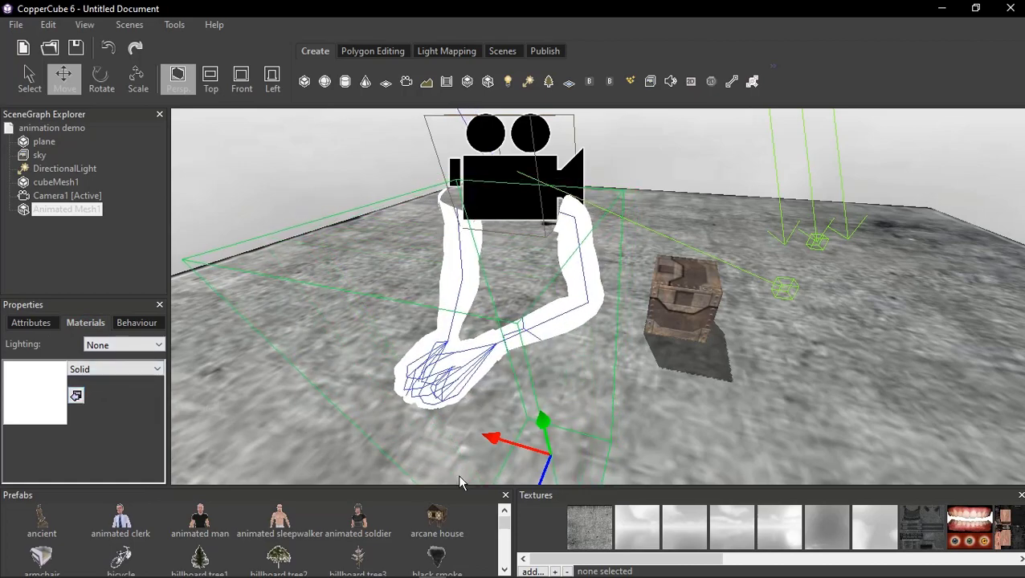
{"action": "left_click", "coordinate": [530, 570]}
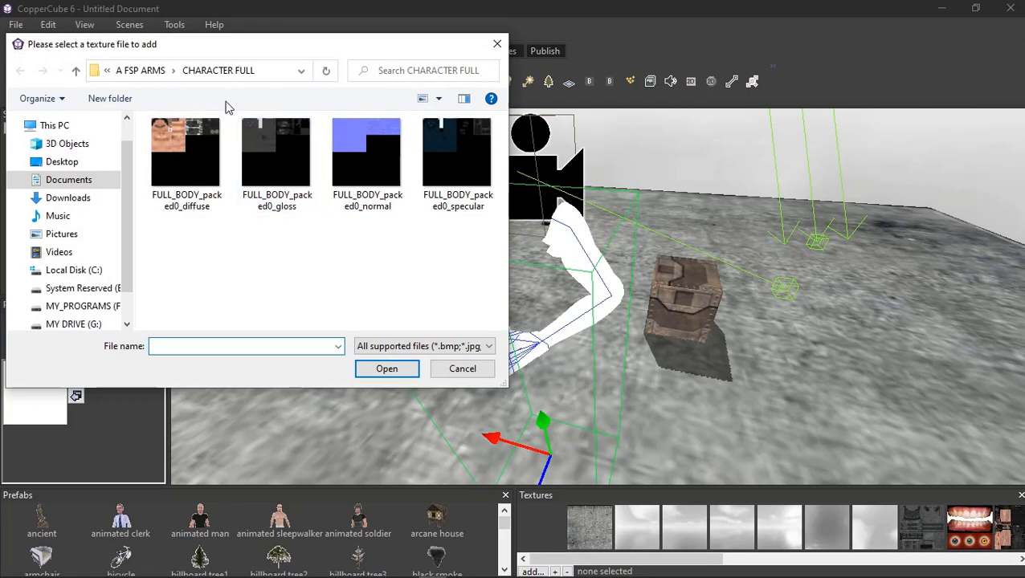
{"action": "left_click", "coordinate": [187, 152]}
{"action": "left_click", "coordinate": [387, 371]}
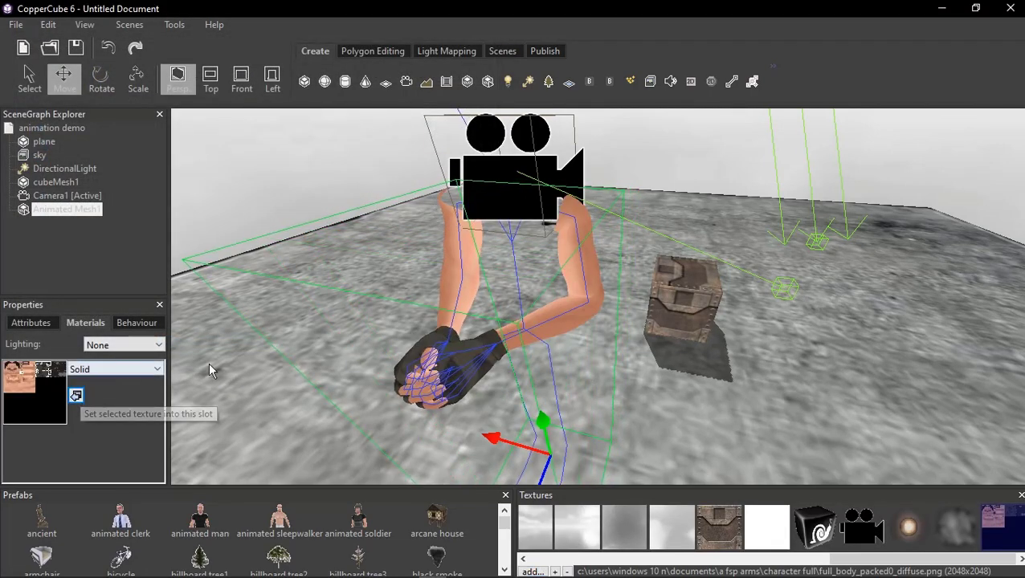
{"action": "mouse_move", "coordinate": [361, 331]}
{"action": "right_mouse_down"}
{"action": "mouse_move", "coordinate": [363, 320]}
{"action": "mouse_move", "coordinate": [433, 278]}
{"action": "right_mouse_up"}
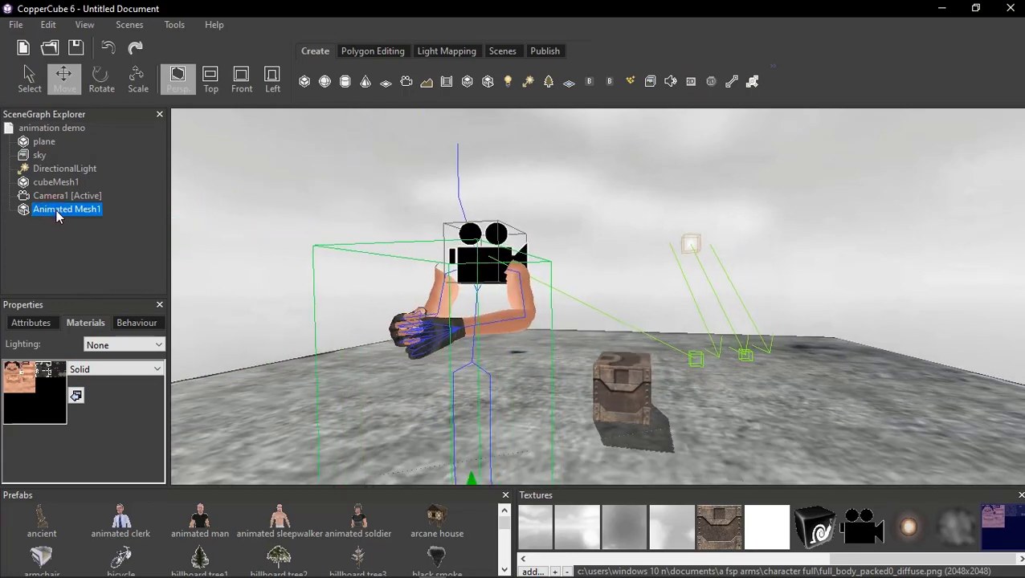
Parent Animated Mesh1 under Camera1 and choose Windows (.exe) publishing with fullscreen, vsync and anti-aliasing.
{"action": "left_click_drag", "start_coordinate": [55, 212], "coordinate": [57, 198]}
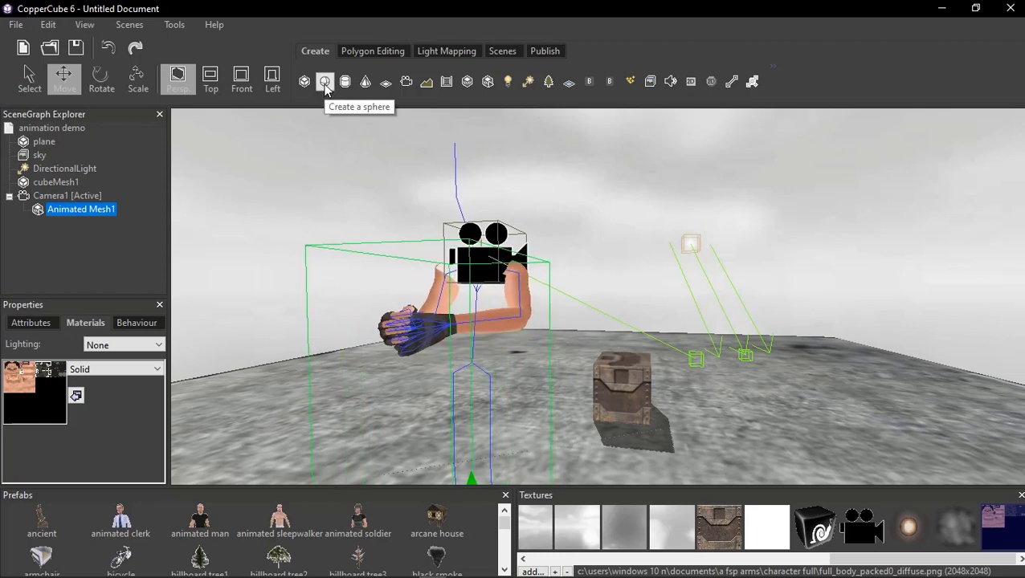
{"action": "left_click", "coordinate": [544, 50]}
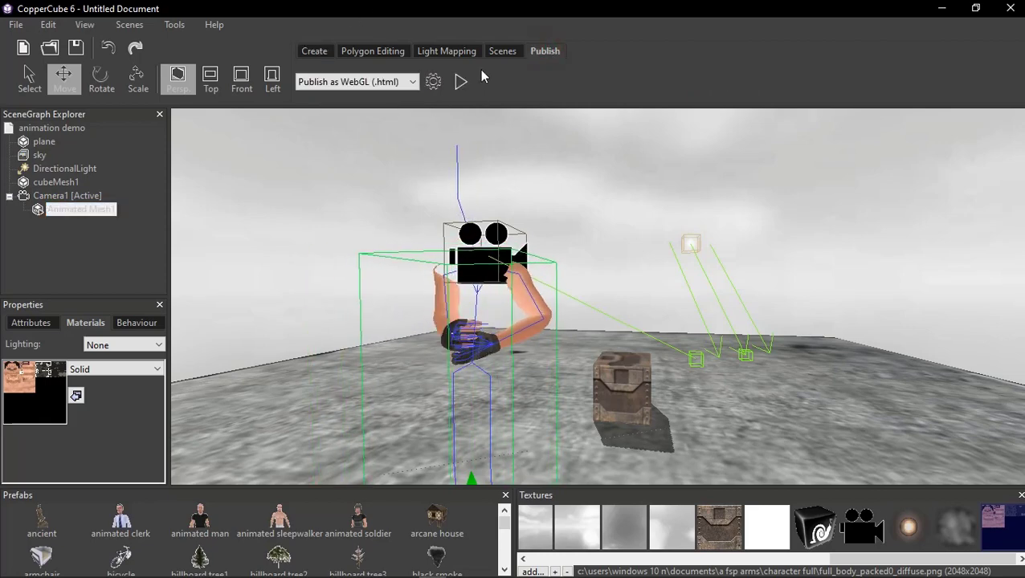
{"action": "left_click", "coordinate": [432, 80]}
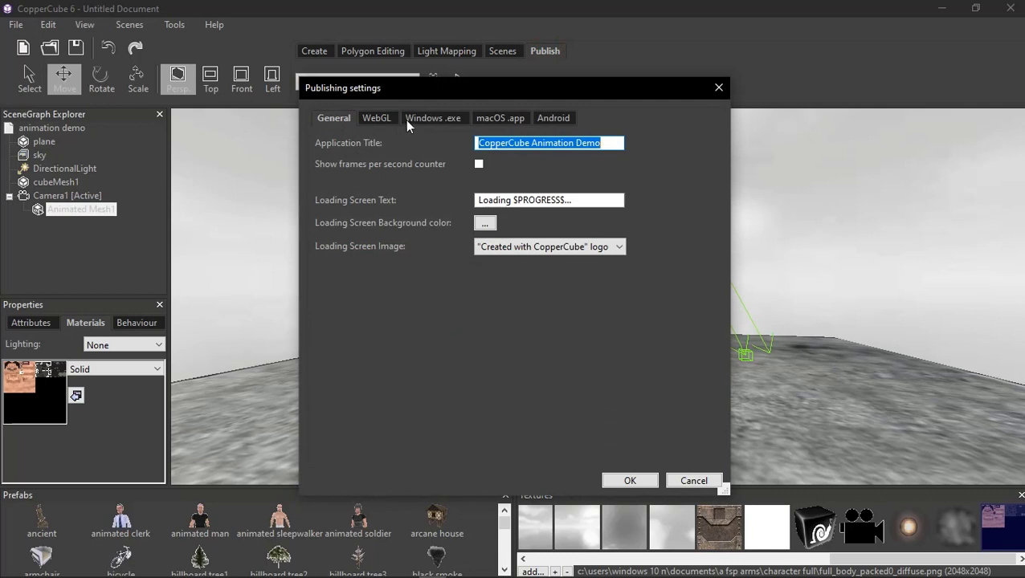
{"action": "left_click", "coordinate": [423, 116]}
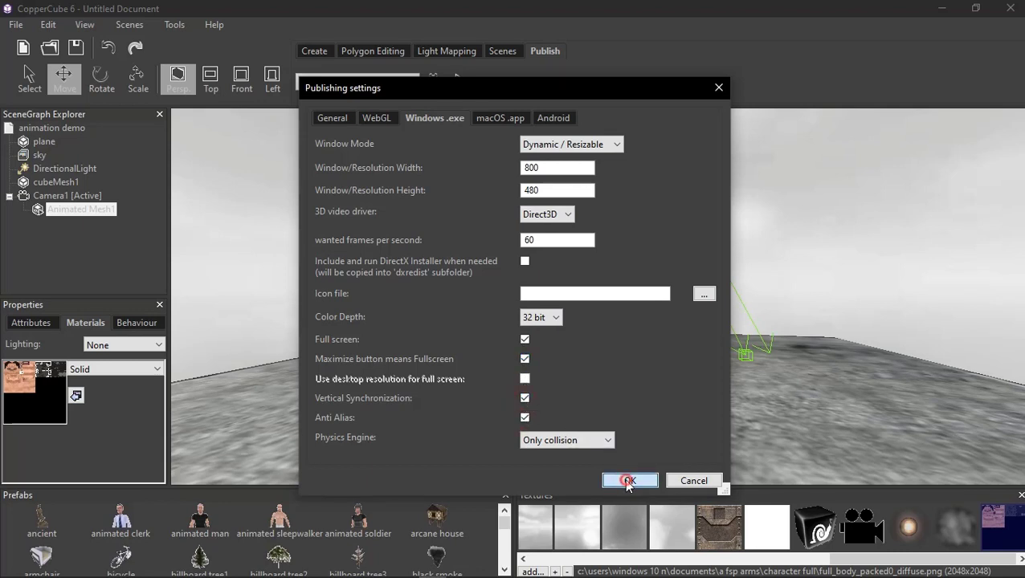
{"action": "left_click", "coordinate": [629, 481]}
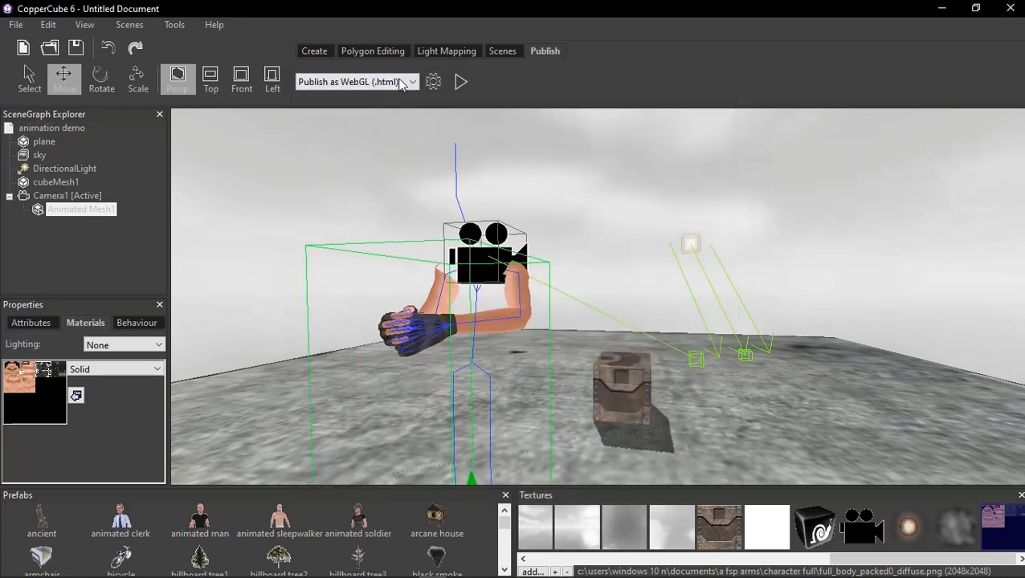
{"action": "left_click", "coordinate": [402, 84]}
{"action": "left_click", "coordinate": [345, 105]}
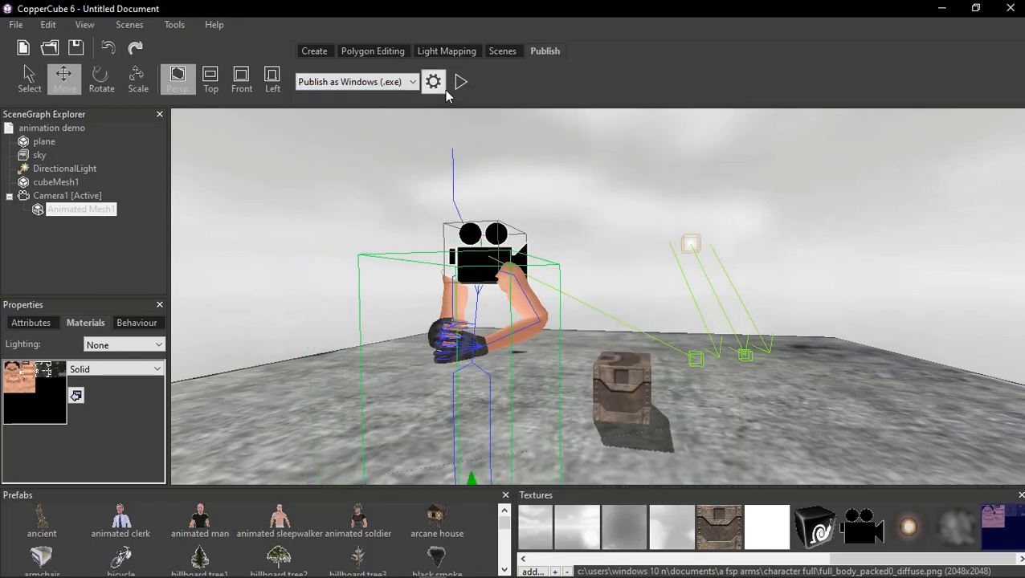
{"action": "left_click", "coordinate": [460, 81]}
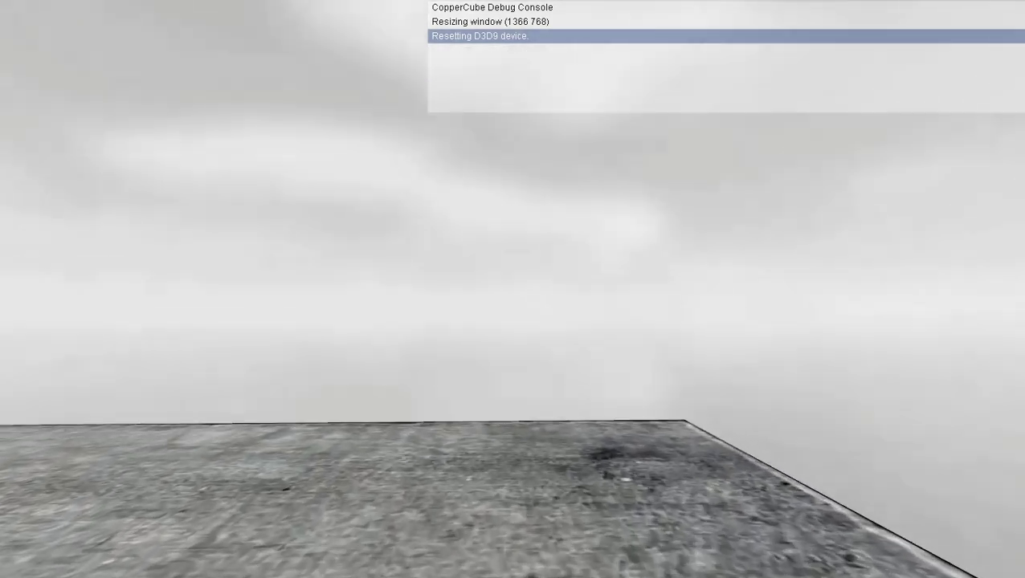
{"action": "key", "text": "Escape"}
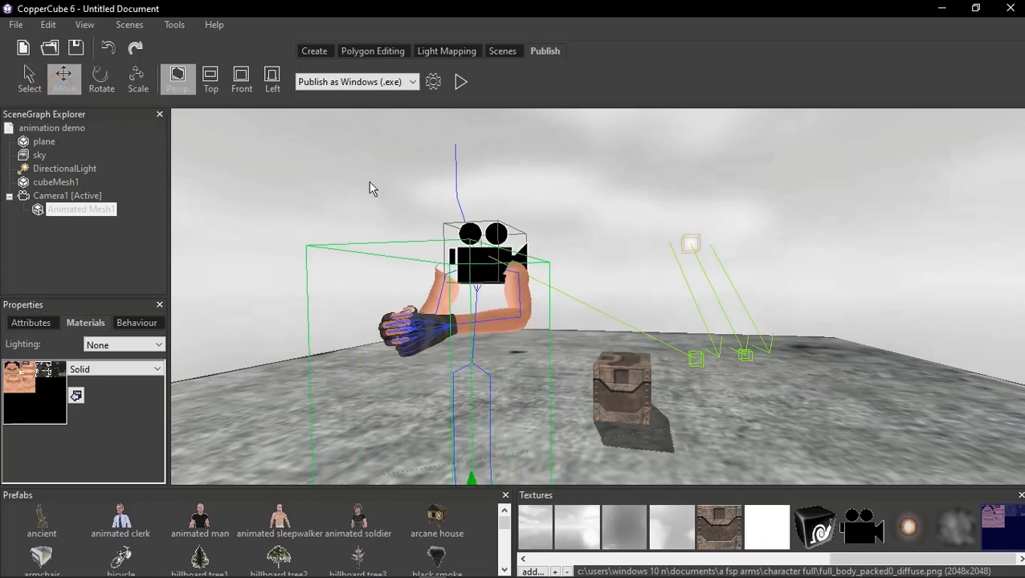
Enable Double sided material in the arms mesh's advanced material settings.
{"action": "mouse_move", "coordinate": [483, 307]}
{"action": "right_mouse_down"}
{"action": "mouse_move", "coordinate": [486, 337]}
{"action": "mouse_move", "coordinate": [571, 379]}
{"action": "mouse_move", "coordinate": [564, 387]}
{"action": "right_mouse_up"}
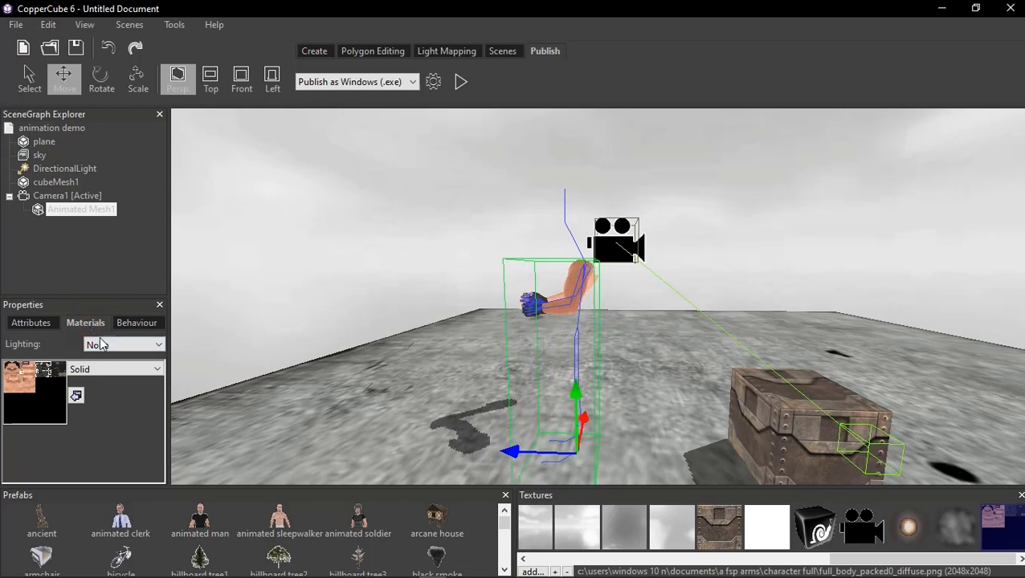
{"action": "left_click", "coordinate": [119, 370]}
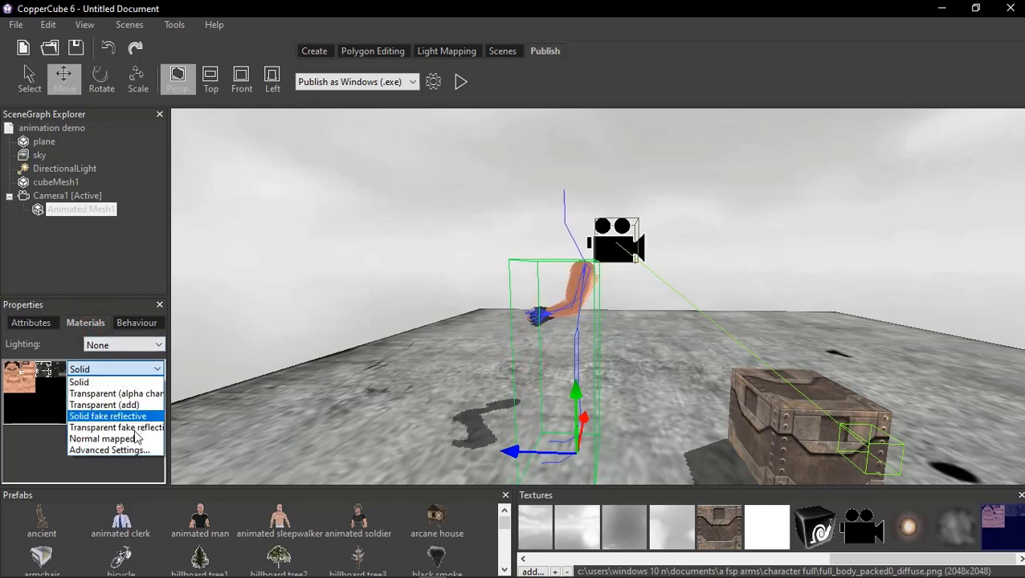
{"action": "left_click", "coordinate": [138, 451]}
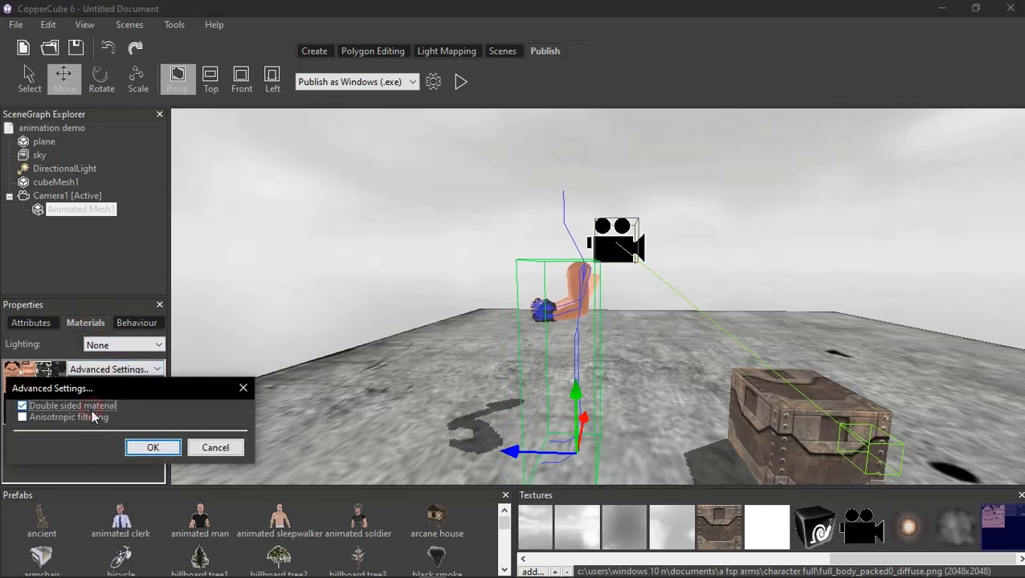
{"action": "left_click", "coordinate": [136, 449]}
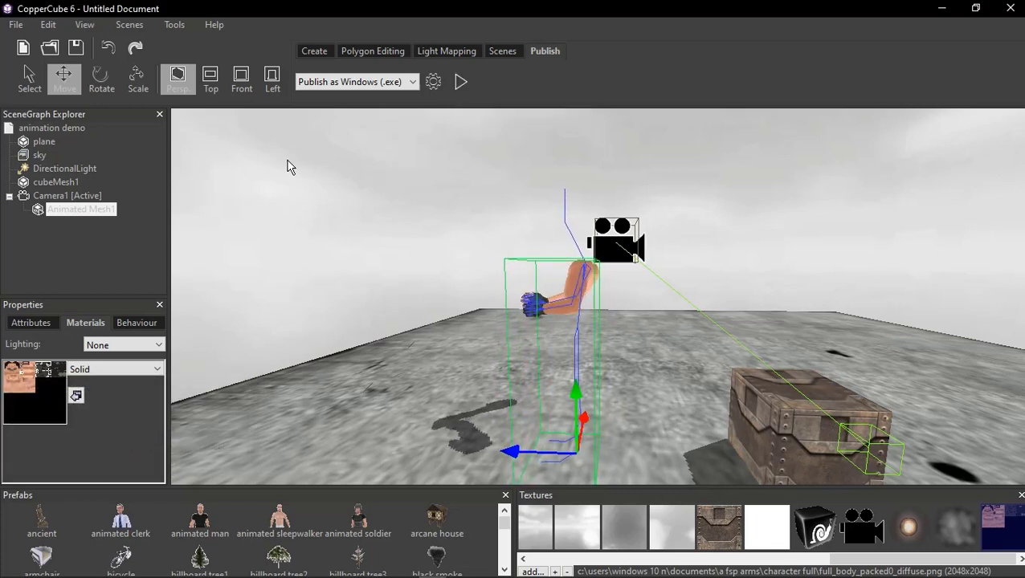
Open the arms' animation clip editor and delete the two combined Armature|Action clips.
{"action": "left_click", "coordinate": [24, 322]}
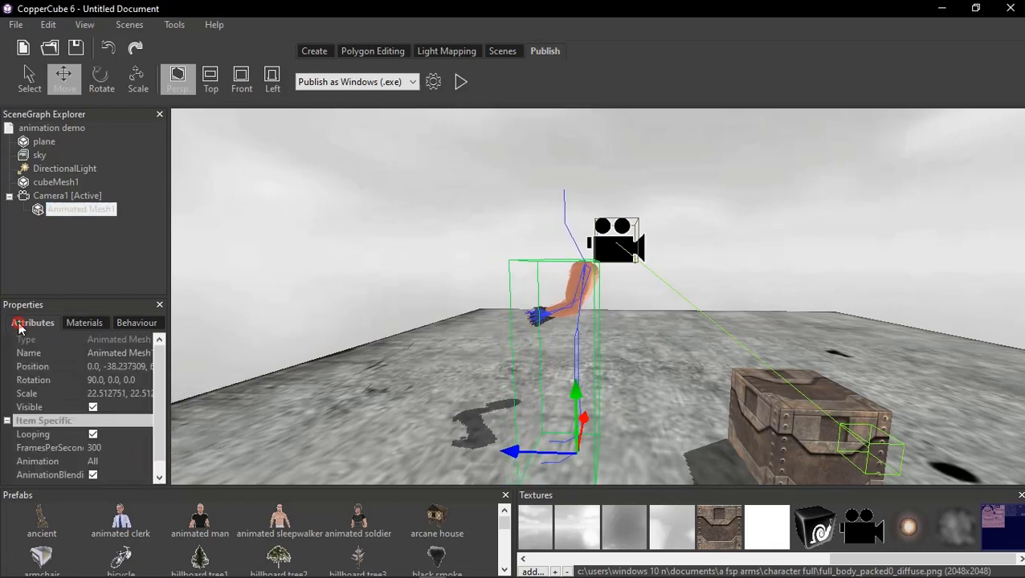
{"action": "left_click", "coordinate": [113, 461]}
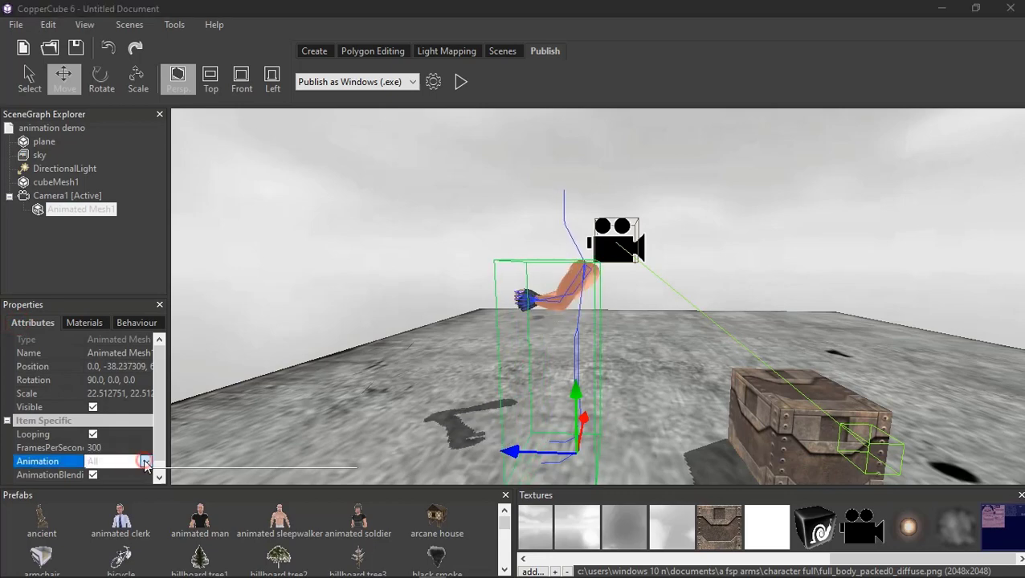
{"action": "left_click", "coordinate": [146, 462]}
{"action": "left_click", "coordinate": [112, 539]}
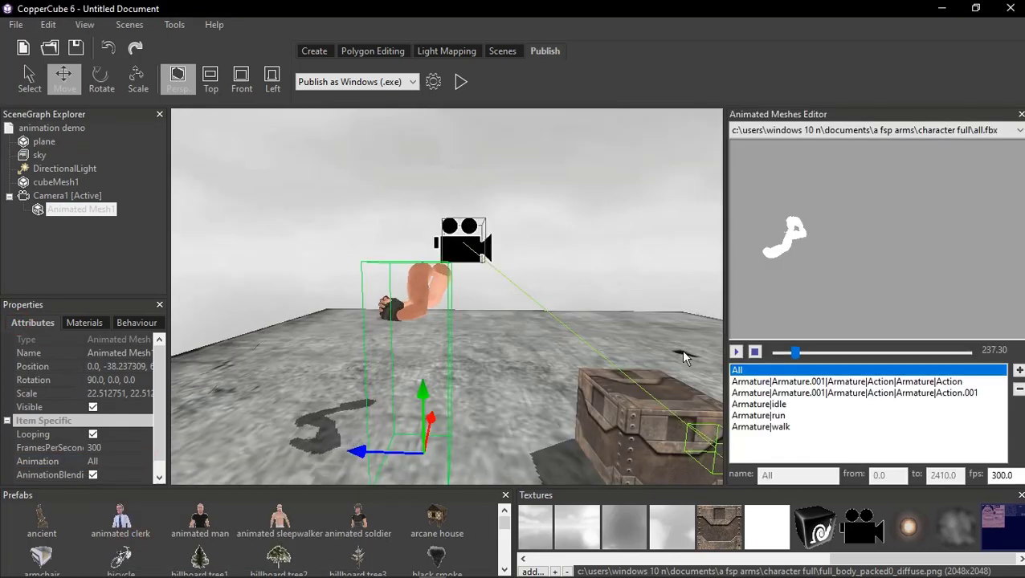
{"action": "left_click", "coordinate": [799, 383]}
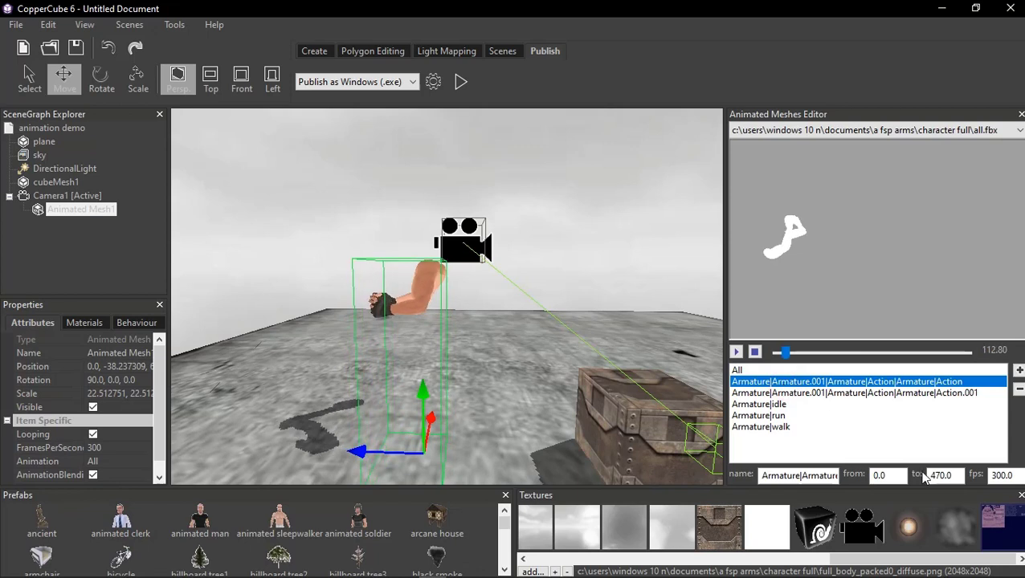
{"action": "key", "text": "Delete"}
{"action": "left_click", "coordinate": [899, 383]}
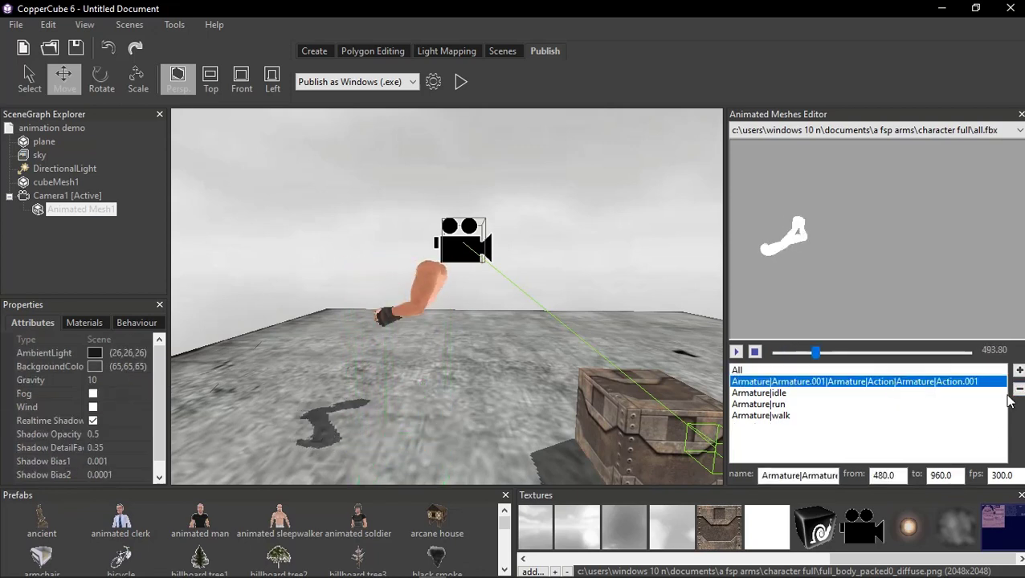
{"action": "key", "text": "Delete"}
Rename the remaining clips to idle, run and walk (walk 1940–2410), then test-play the scene.
{"action": "left_click", "coordinate": [775, 383]}
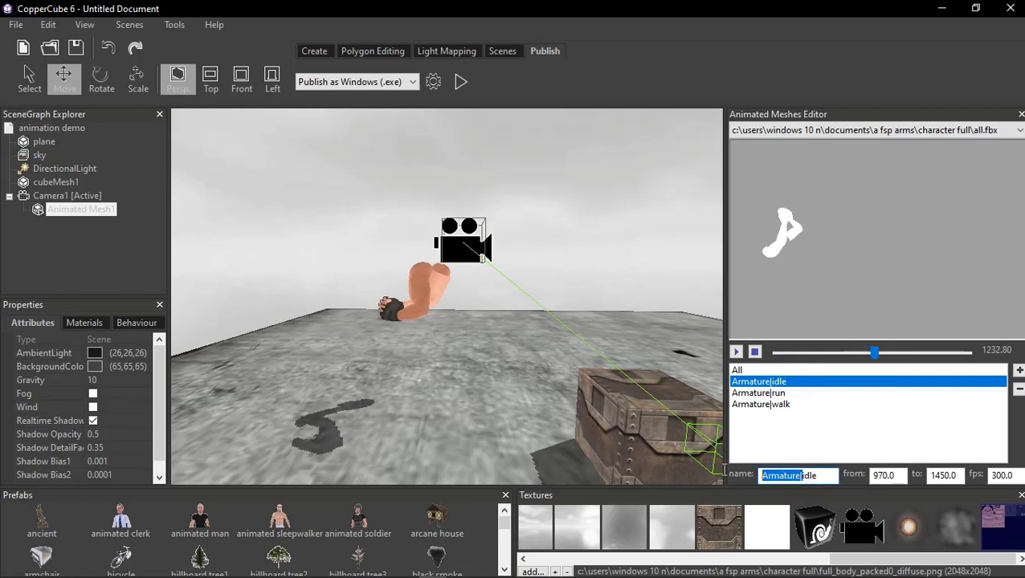
{"action": "left_click", "coordinate": [777, 396]}
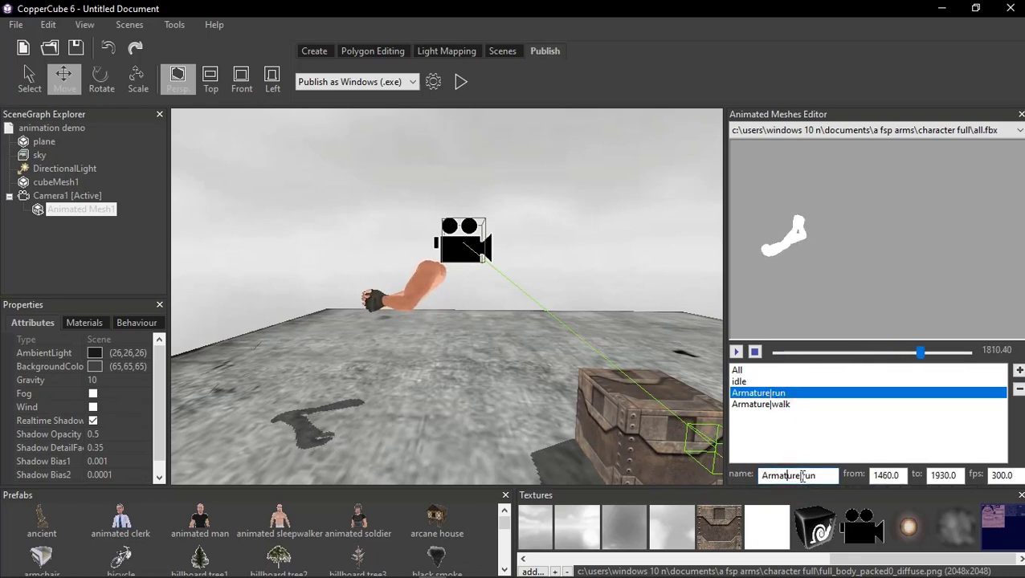
{"action": "key", "text": "BackSpace"}
{"action": "left_click", "coordinate": [759, 404]}
{"action": "left_click", "coordinate": [798, 478]}
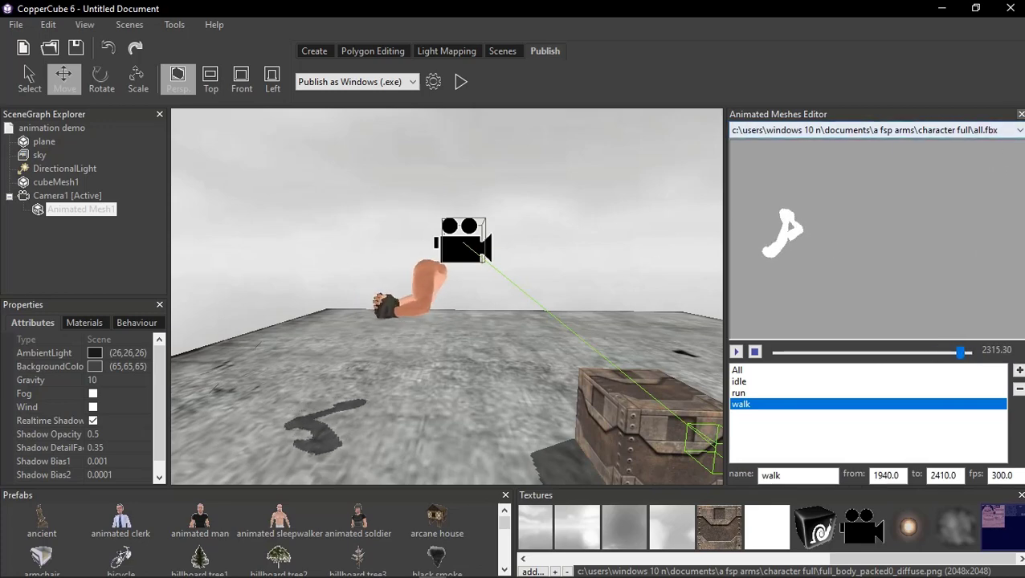
{"action": "left_click", "coordinate": [1020, 114]}
{"action": "left_click", "coordinate": [460, 81]}
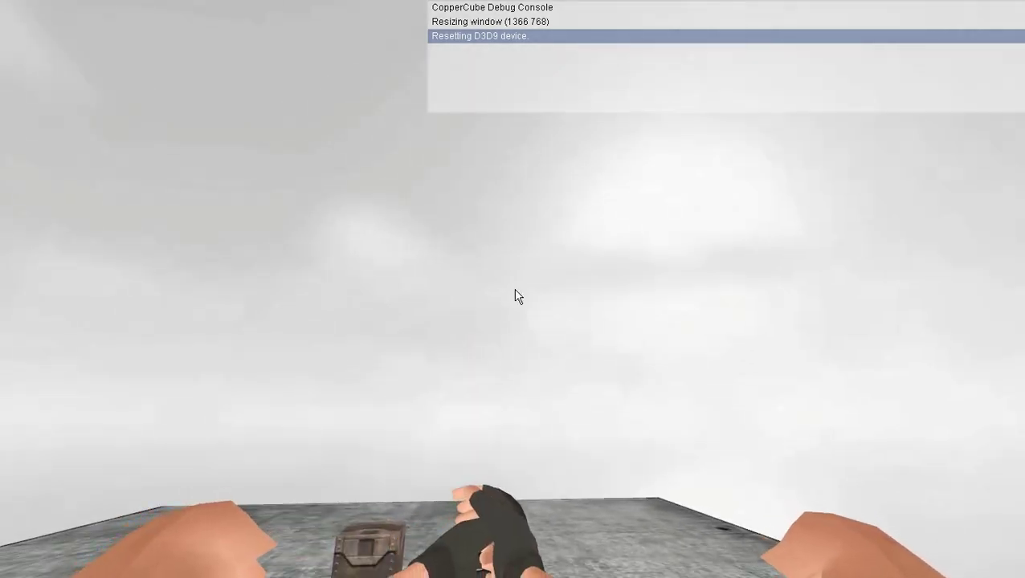
Exit the test play and raise Camera1 from Y 27.51 to 29.27, carrying the arms along.
{"action": "key", "text": "Escape"}
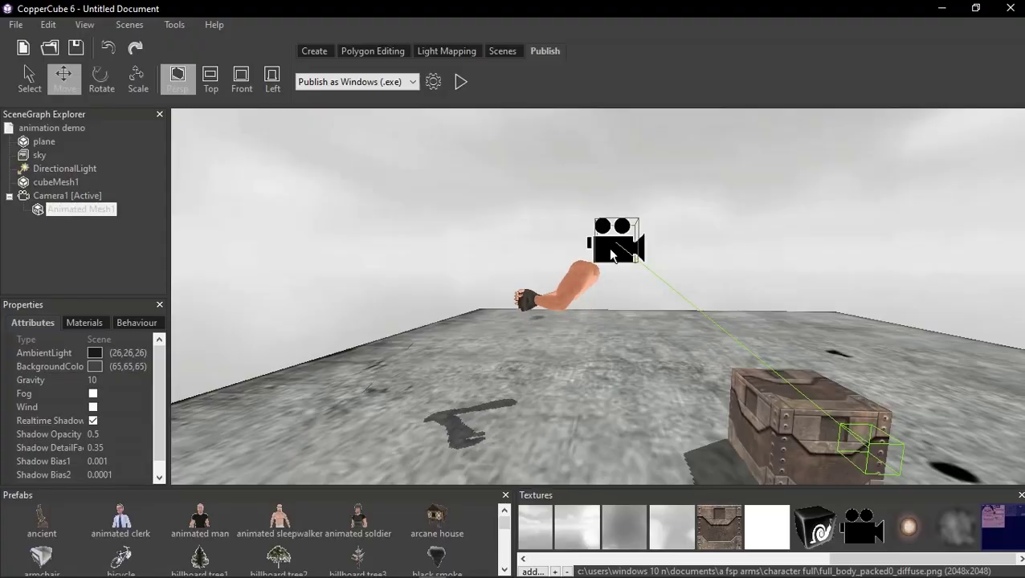
{"action": "left_click", "coordinate": [599, 257]}
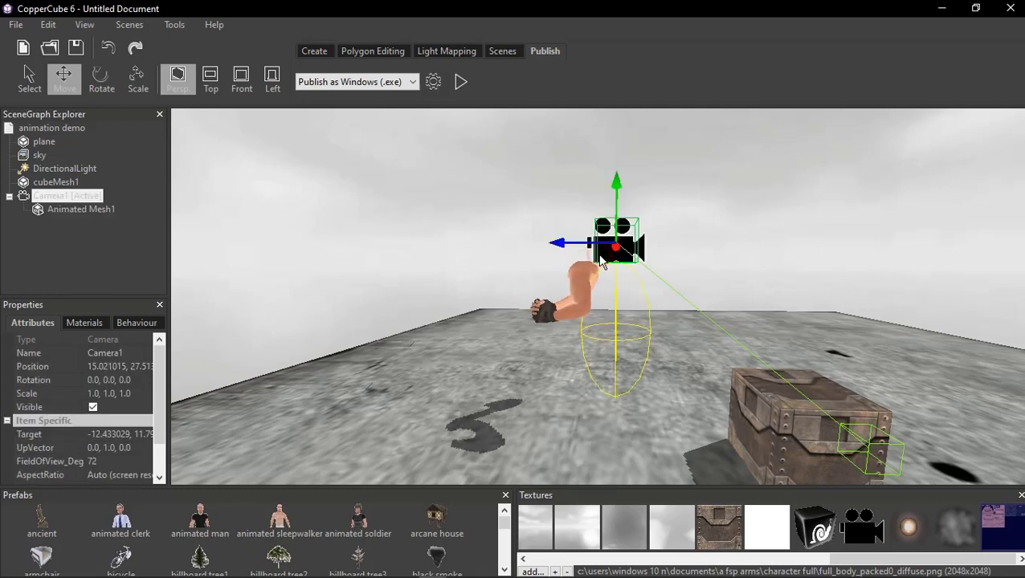
{"action": "left_click_drag", "start_coordinate": [616, 175], "coordinate": [616, 167]}
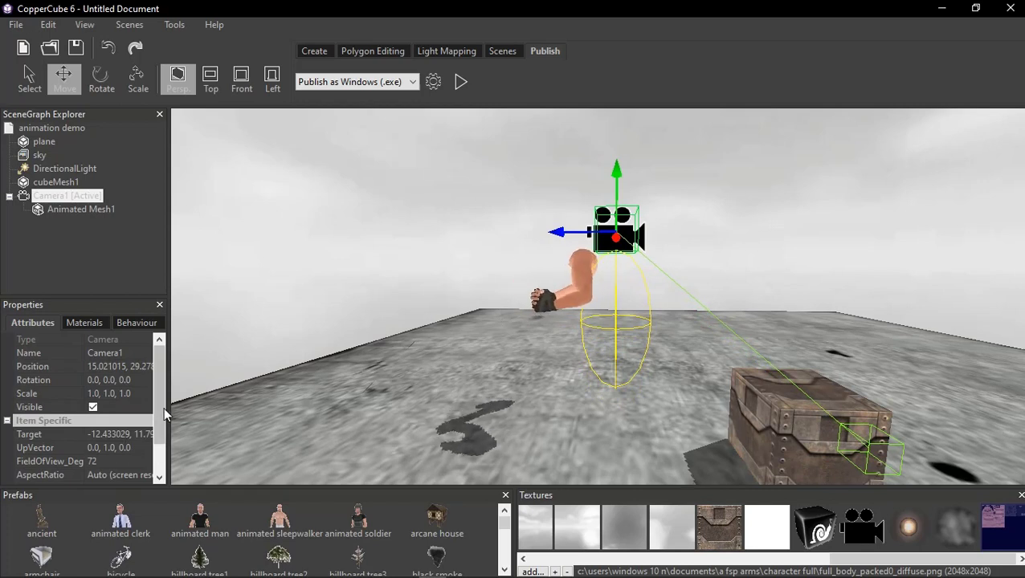
{"action": "scroll", "coordinate": [157, 427], "scroll_direction": "down", "scroll_amount": 1}
{"action": "scroll", "coordinate": [158, 427], "scroll_direction": "down", "scroll_amount": 1}
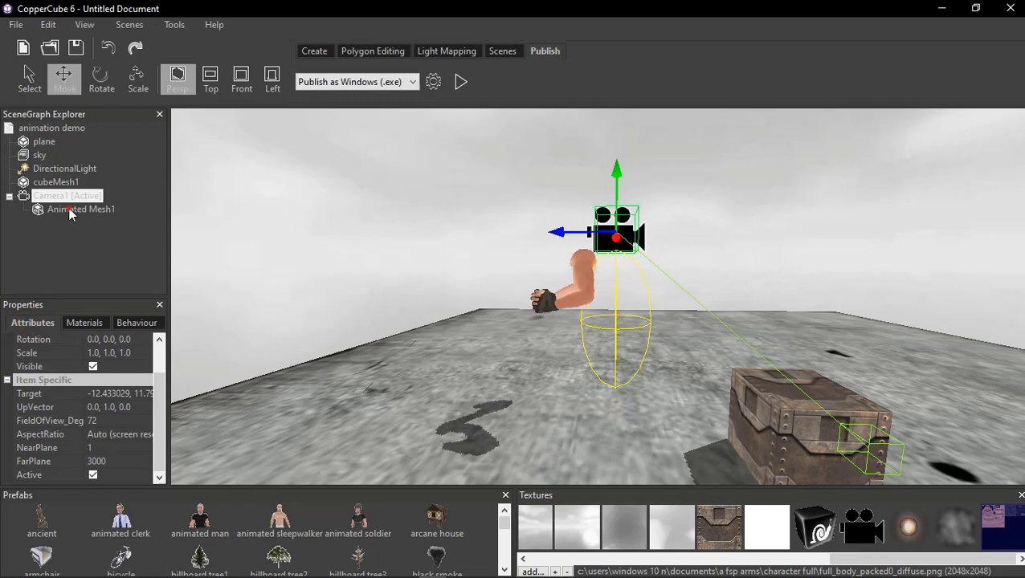
Set Animated Mesh1's Animation to idle and view the looping gloved arms up close.
{"action": "left_click", "coordinate": [80, 208]}
{"action": "left_click", "coordinate": [141, 448]}
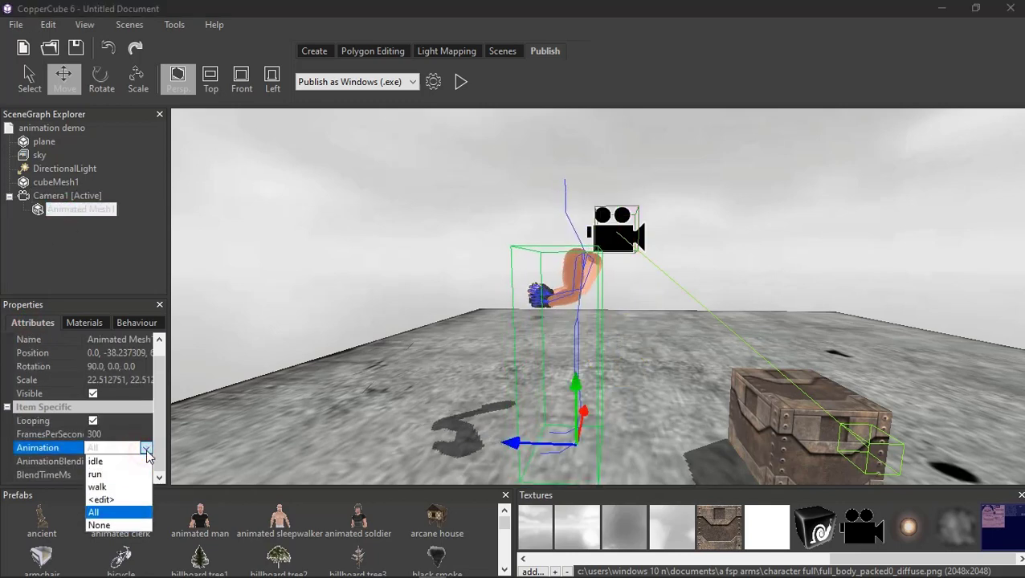
{"action": "left_click", "coordinate": [122, 472]}
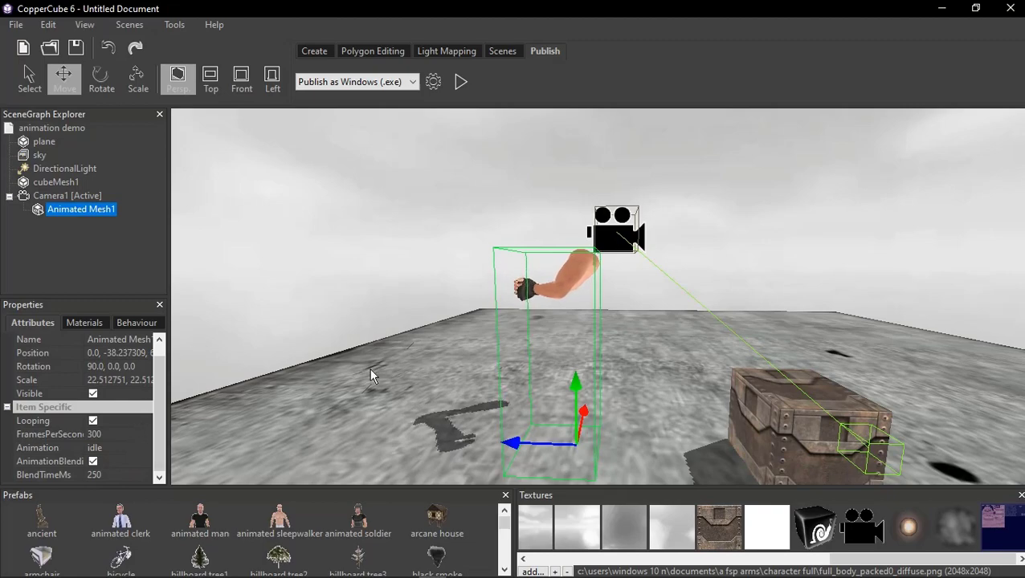
{"action": "mouse_move", "coordinate": [370, 368]}
{"action": "right_mouse_down"}
{"action": "mouse_move", "coordinate": [409, 382]}
{"action": "mouse_move", "coordinate": [372, 419]}
{"action": "mouse_move", "coordinate": [505, 383]}
{"action": "right_mouse_up"}
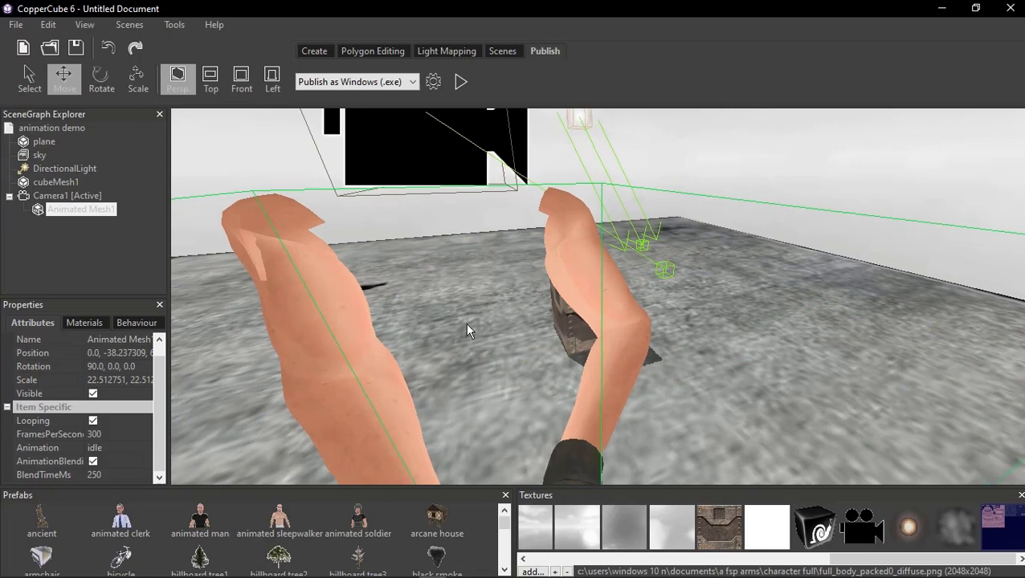
{"action": "scroll", "coordinate": [465, 323], "scroll_direction": "down", "scroll_amount": 5}
{"action": "scroll", "coordinate": [498, 343], "scroll_direction": "up", "scroll_amount": 1}
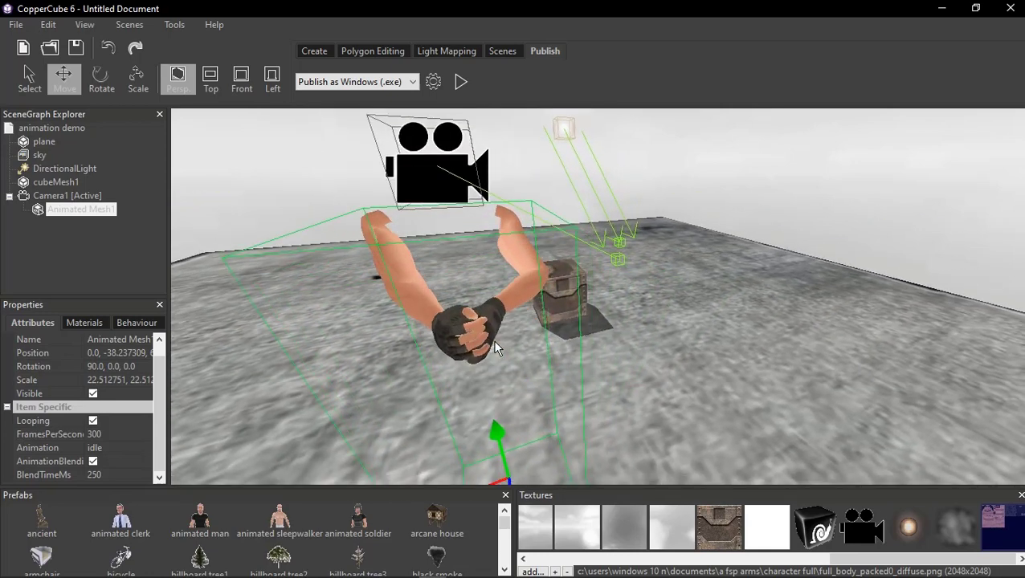
{"action": "scroll", "coordinate": [473, 344], "scroll_direction": "up", "scroll_amount": 1}
{"action": "scroll", "coordinate": [462, 346], "scroll_direction": "down", "scroll_amount": 1}
Attach a new node to Animated Mesh1's mixamorig:RightHand joint through Modify Selection.
{"action": "right_click", "coordinate": [68, 209]}
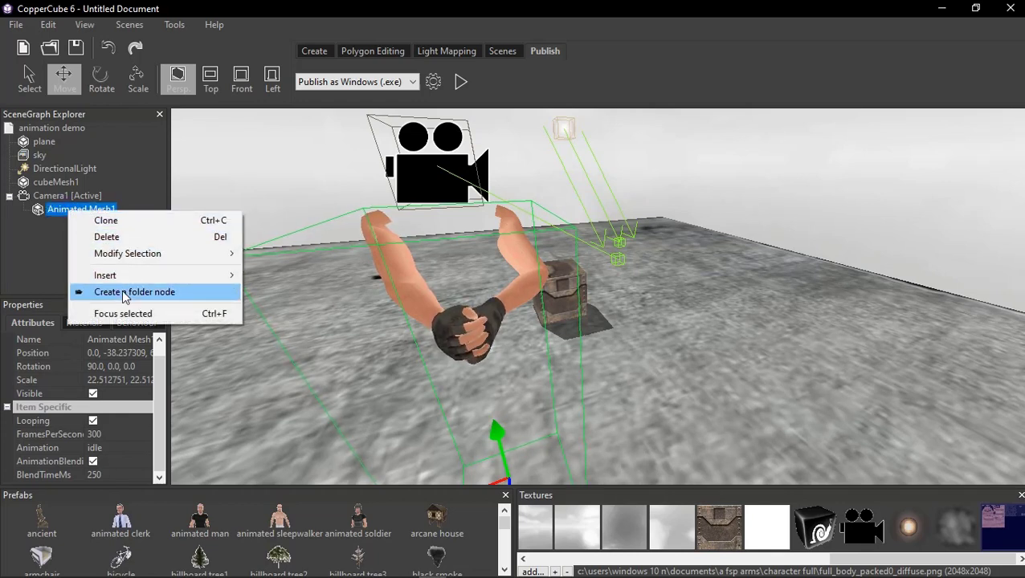
{"action": "mouse_move", "coordinate": [121, 254]}
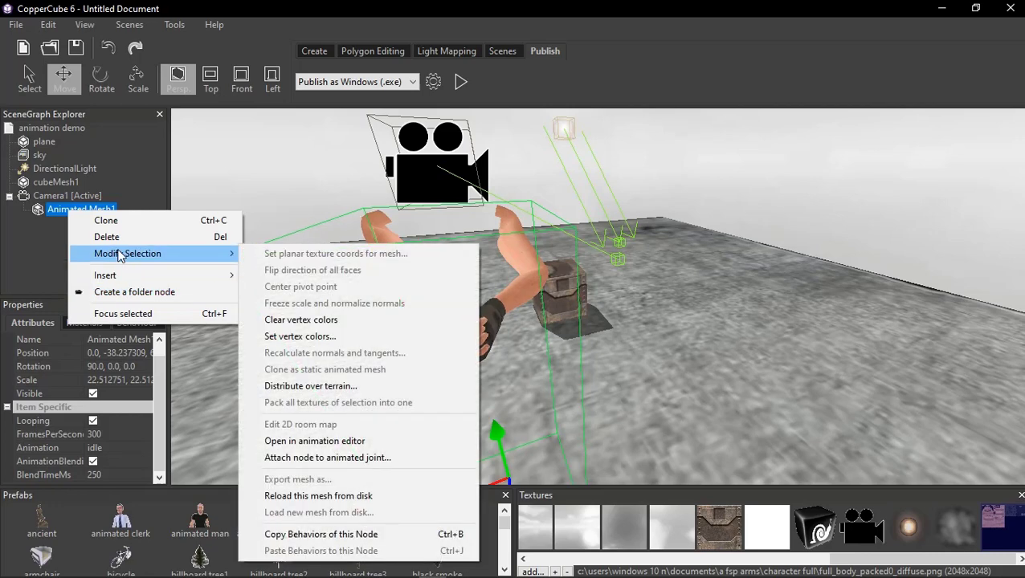
{"action": "left_click", "coordinate": [298, 457]}
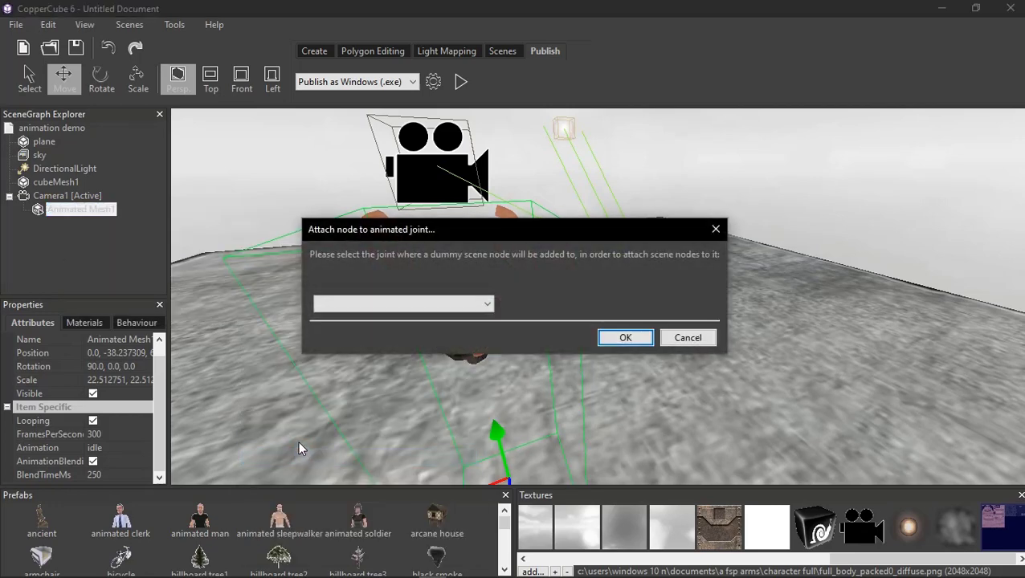
{"action": "left_click", "coordinate": [486, 304]}
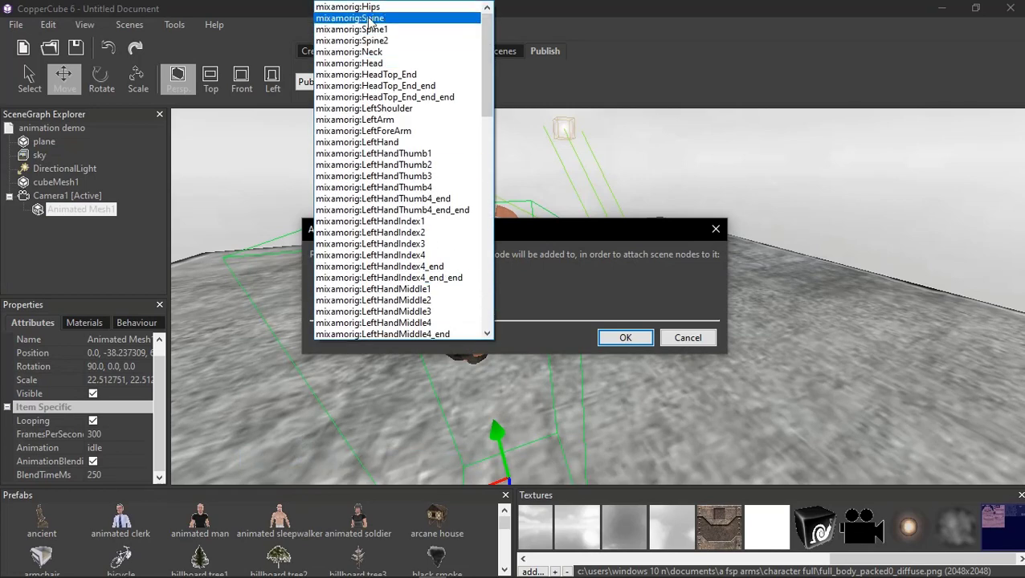
{"action": "scroll", "coordinate": [424, 283], "scroll_direction": "down", "scroll_amount": 1}
{"action": "scroll", "coordinate": [417, 273], "scroll_direction": "down", "scroll_amount": 3}
{"action": "scroll", "coordinate": [409, 257], "scroll_direction": "down", "scroll_amount": 3}
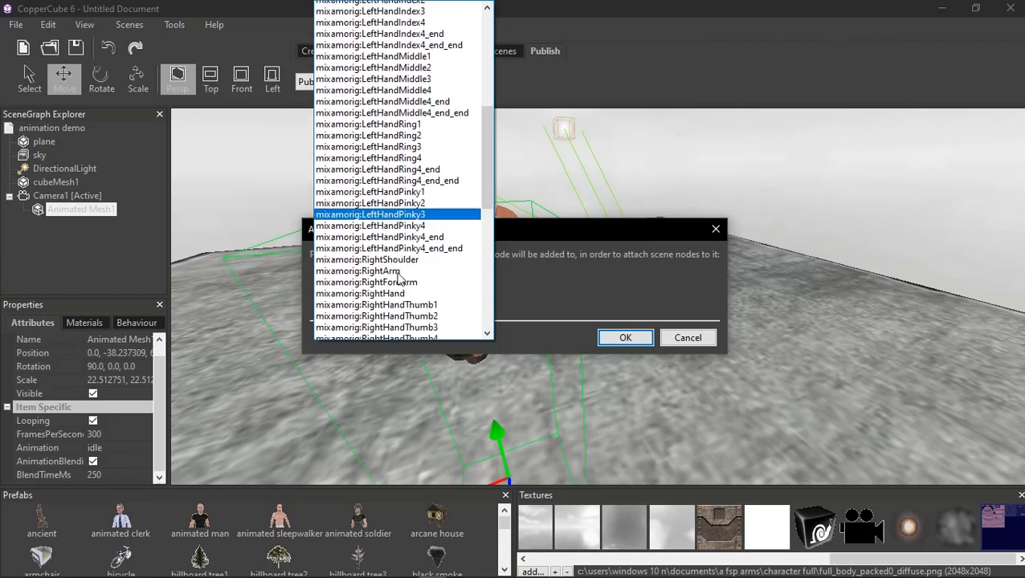
{"action": "scroll", "coordinate": [401, 241], "scroll_direction": "down", "scroll_amount": 3}
{"action": "scroll", "coordinate": [396, 228], "scroll_direction": "down", "scroll_amount": 2}
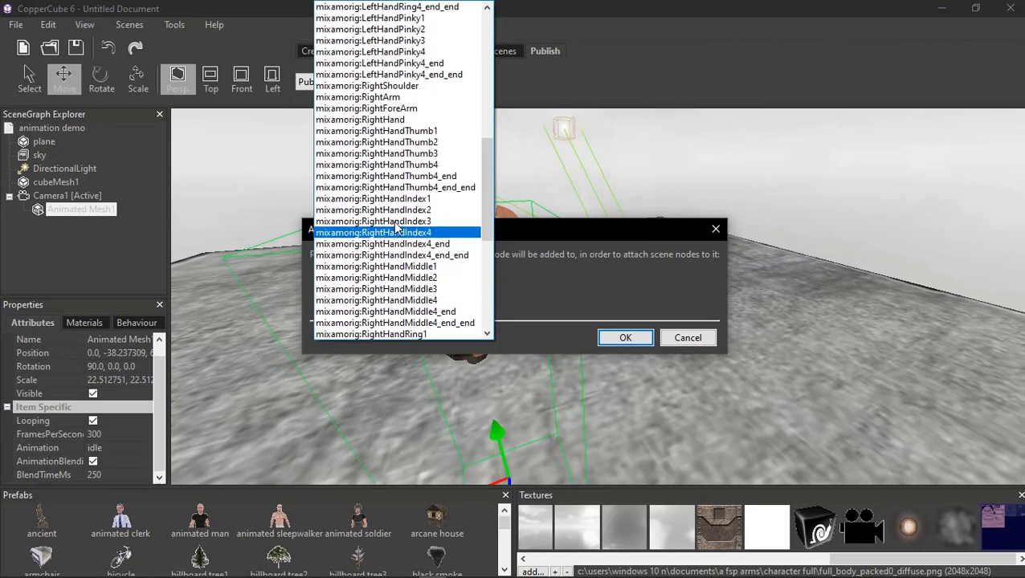
{"action": "left_click", "coordinate": [387, 122]}
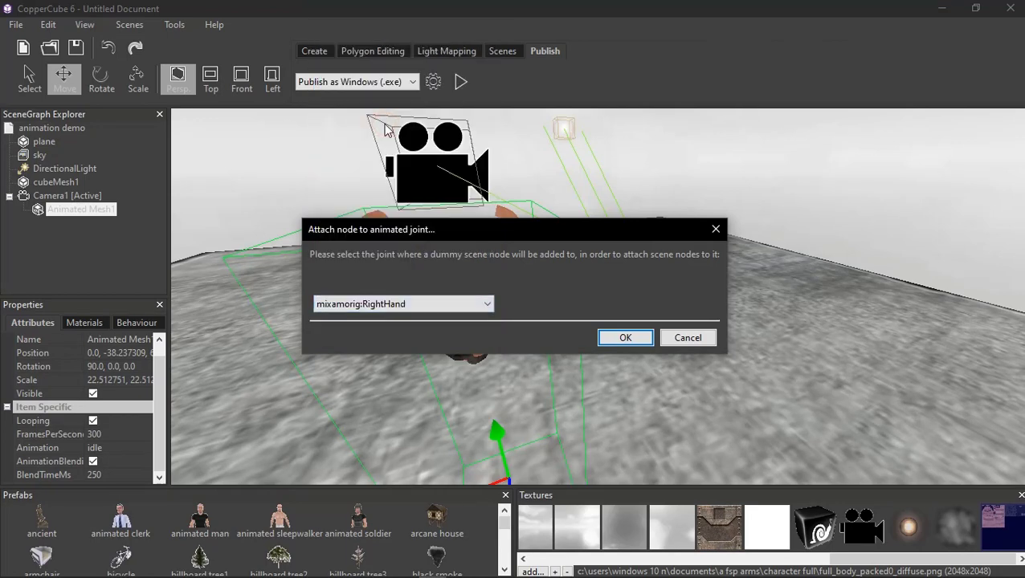
{"action": "left_click", "coordinate": [627, 338]}
{"action": "scroll", "coordinate": [507, 298], "scroll_direction": "down", "scroll_amount": 3}
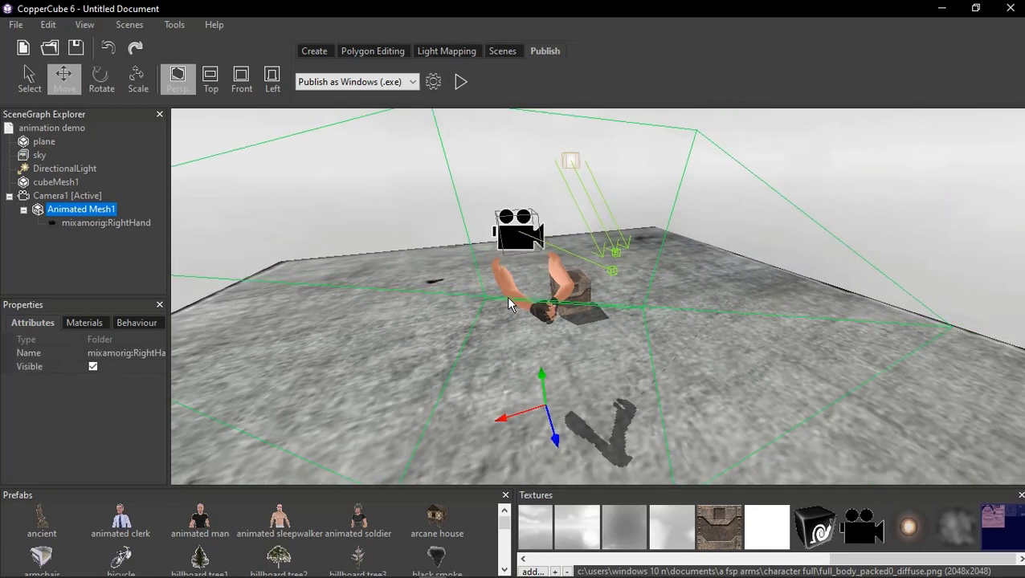
{"action": "scroll", "coordinate": [506, 296], "scroll_direction": "down", "scroll_amount": 1}
{"action": "scroll", "coordinate": [504, 291], "scroll_direction": "down", "scroll_amount": 2}
{"action": "scroll", "coordinate": [505, 289], "scroll_direction": "down", "scroll_amount": 1}
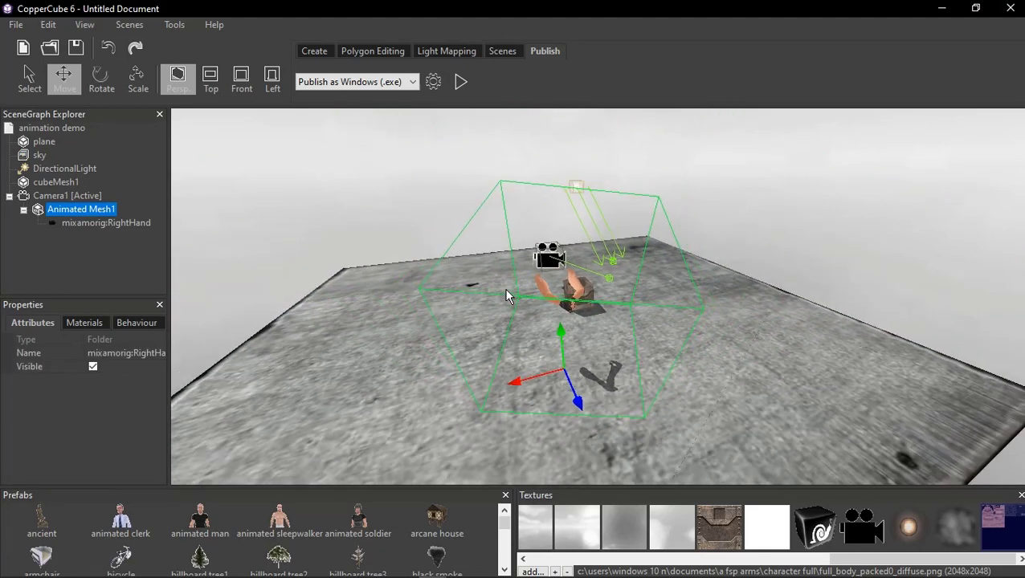
{"action": "left_click", "coordinate": [148, 90]}
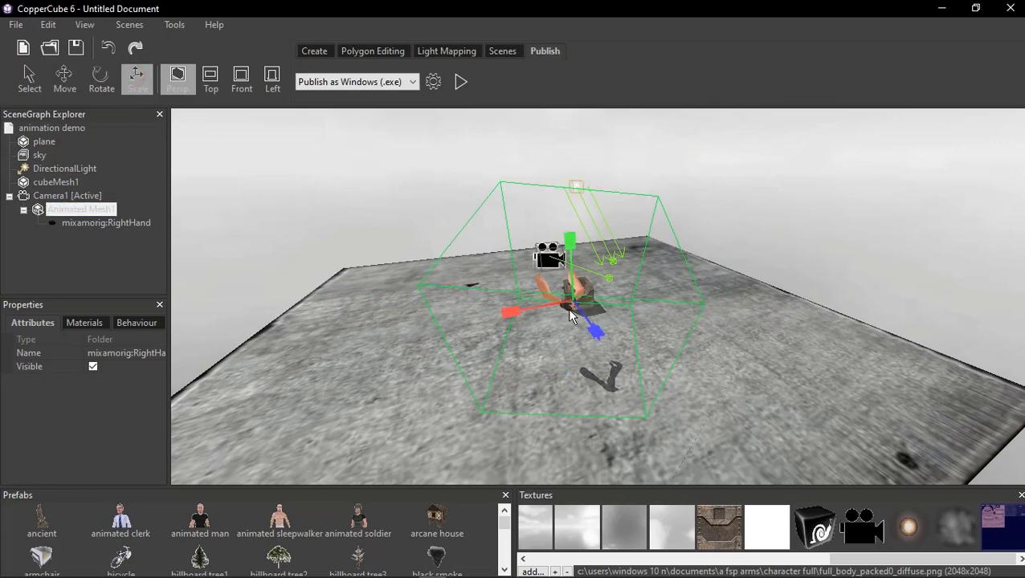
{"action": "scroll", "coordinate": [569, 309], "scroll_direction": "up", "scroll_amount": 1}
{"action": "scroll", "coordinate": [570, 308], "scroll_direction": "up", "scroll_amount": 1}
{"action": "scroll", "coordinate": [568, 306], "scroll_direction": "up", "scroll_amount": 1}
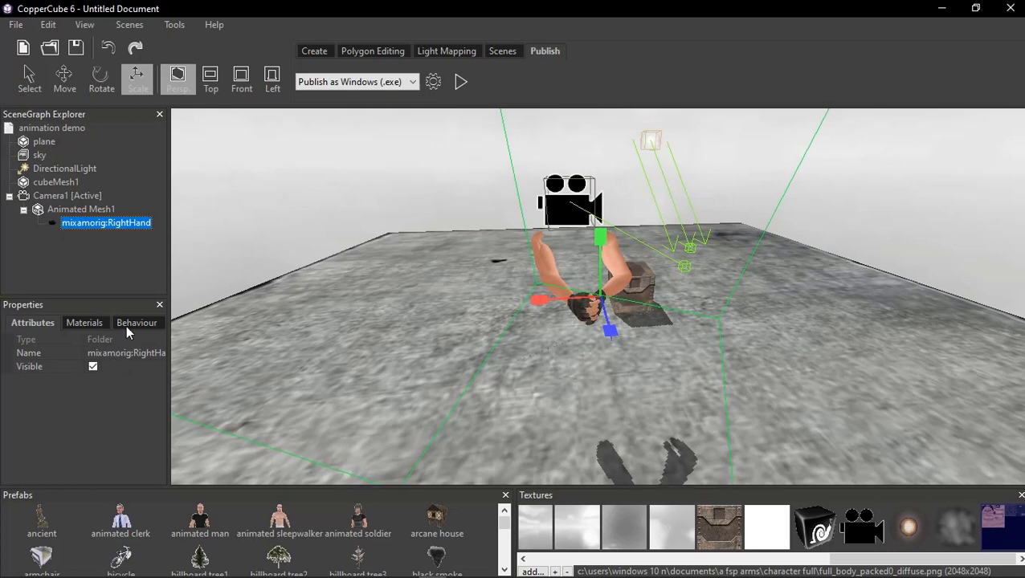
{"action": "left_click", "coordinate": [604, 321]}
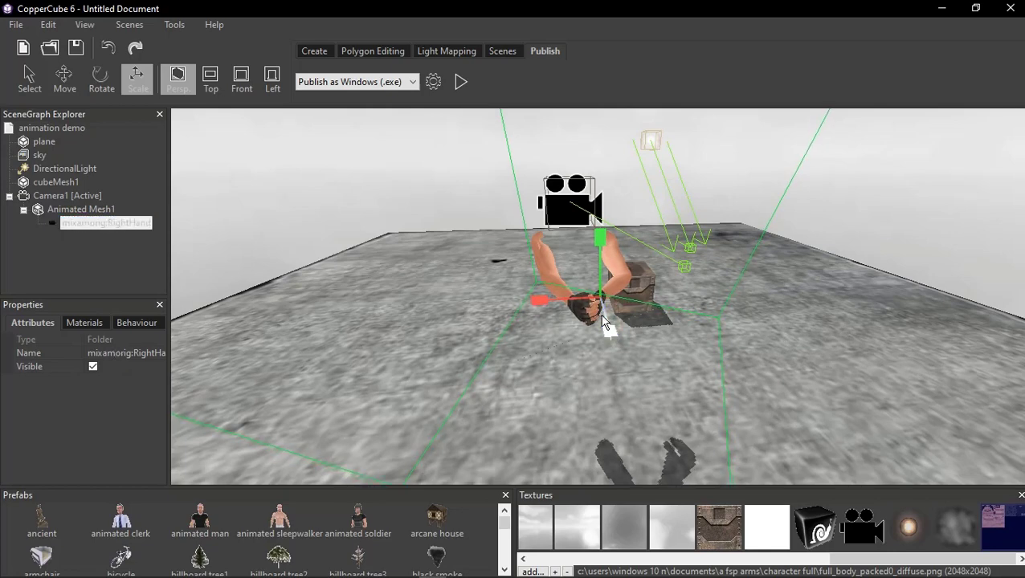
{"action": "scroll", "coordinate": [588, 306], "scroll_direction": "down", "scroll_amount": 1}
{"action": "scroll", "coordinate": [538, 301], "scroll_direction": "down", "scroll_amount": 1}
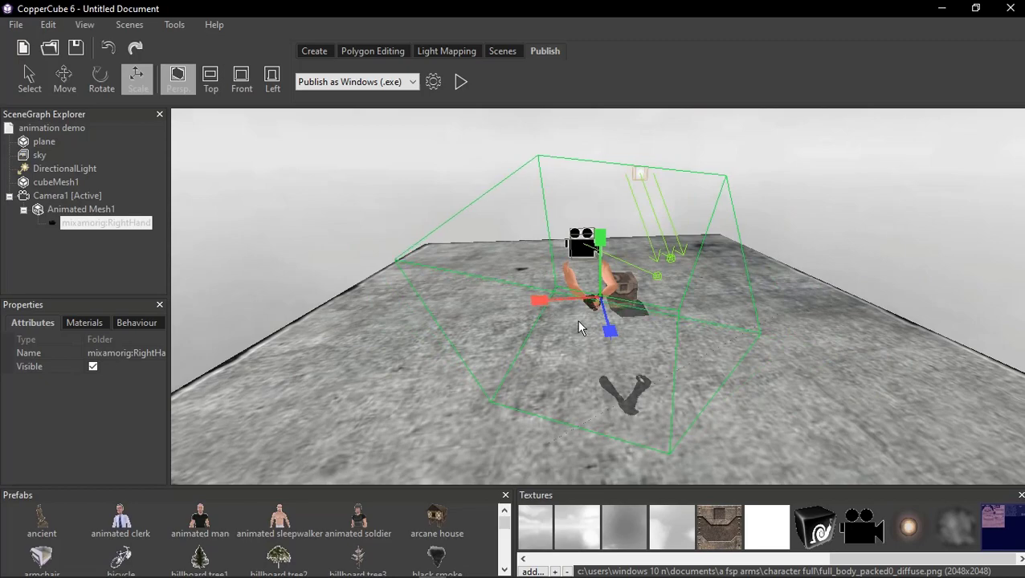
{"action": "mouse_move", "coordinate": [635, 315]}
{"action": "right_mouse_down"}
{"action": "mouse_move", "coordinate": [566, 332]}
{"action": "mouse_move", "coordinate": [673, 348]}
{"action": "mouse_move", "coordinate": [626, 323]}
{"action": "mouse_move", "coordinate": [644, 334]}
{"action": "mouse_move", "coordinate": [548, 366]}
{"action": "mouse_move", "coordinate": [613, 377]}
{"action": "mouse_move", "coordinate": [609, 366]}
{"action": "right_mouse_up"}
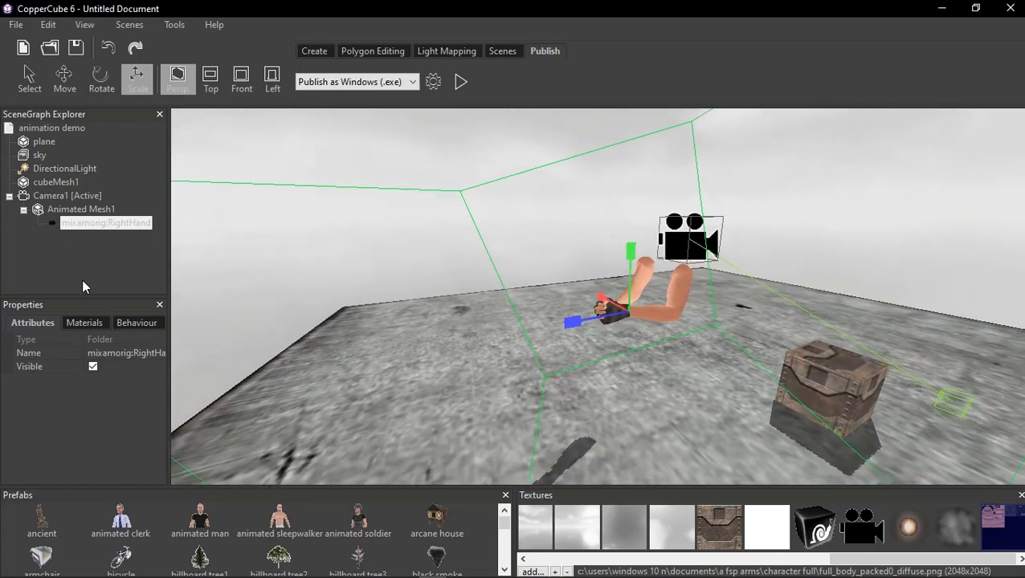
{"action": "left_click", "coordinate": [138, 322]}
{"action": "left_click", "coordinate": [97, 322]}
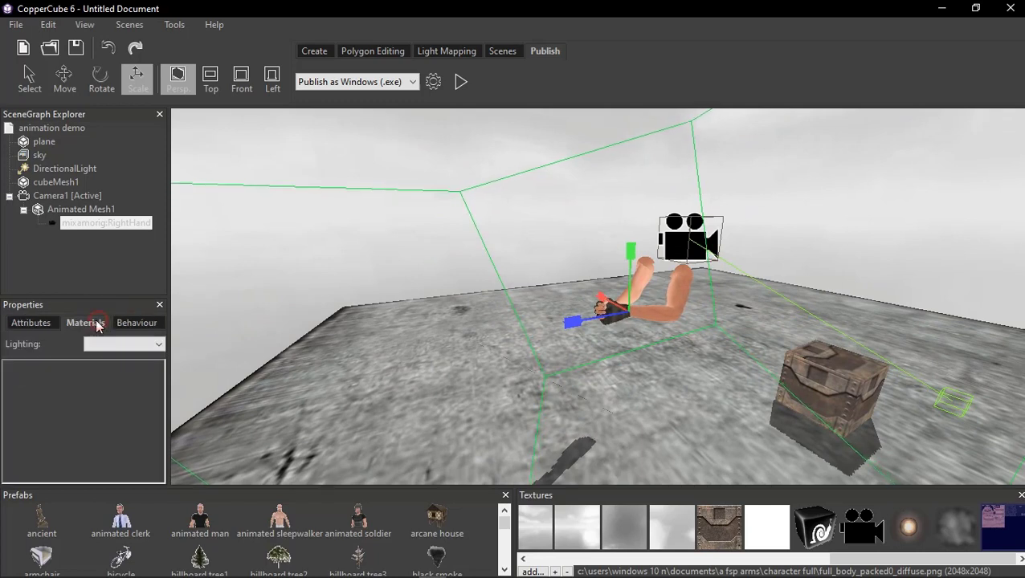
{"action": "left_click", "coordinate": [46, 323]}
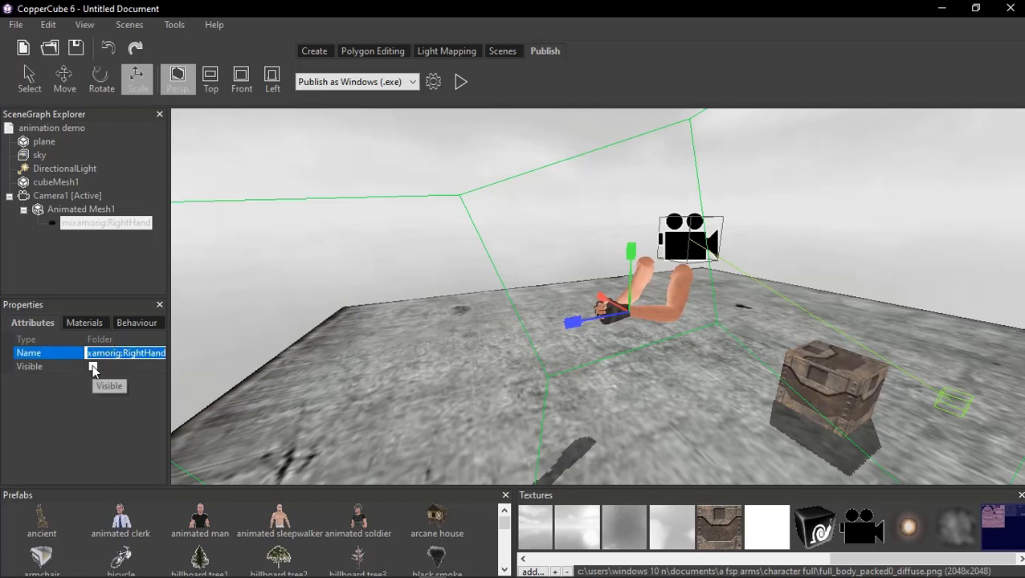
{"action": "left_click", "coordinate": [92, 367]}
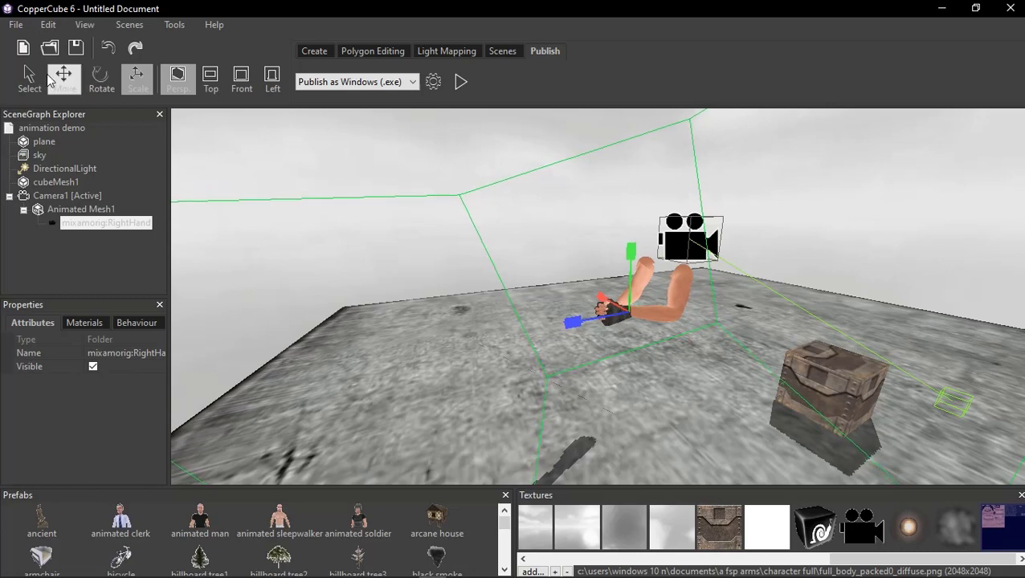
Import Sward.fbx from the A FSP ARMS/Sward folder as a static mesh.
{"action": "left_click", "coordinate": [15, 28]}
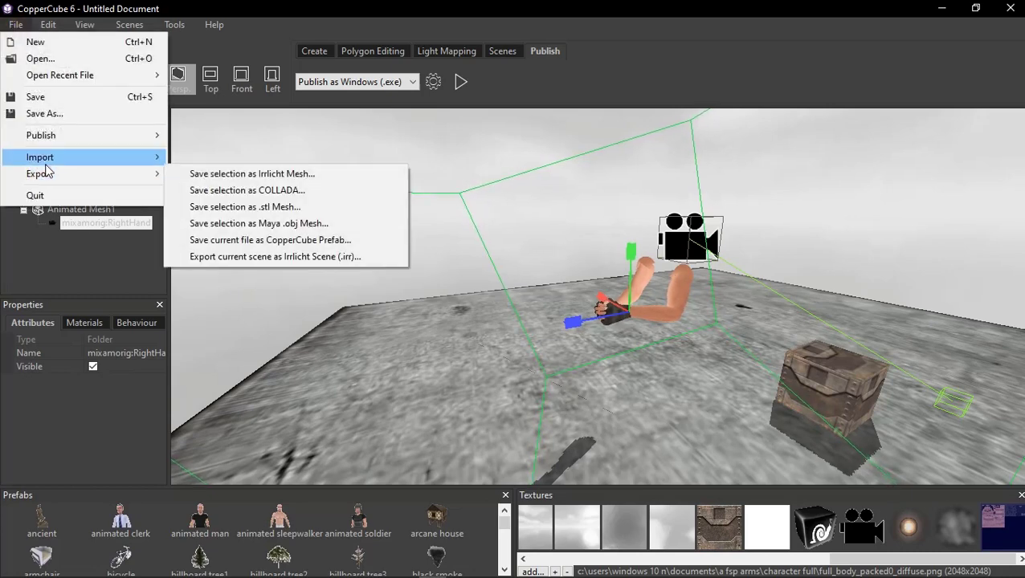
{"action": "mouse_move", "coordinate": [46, 167]}
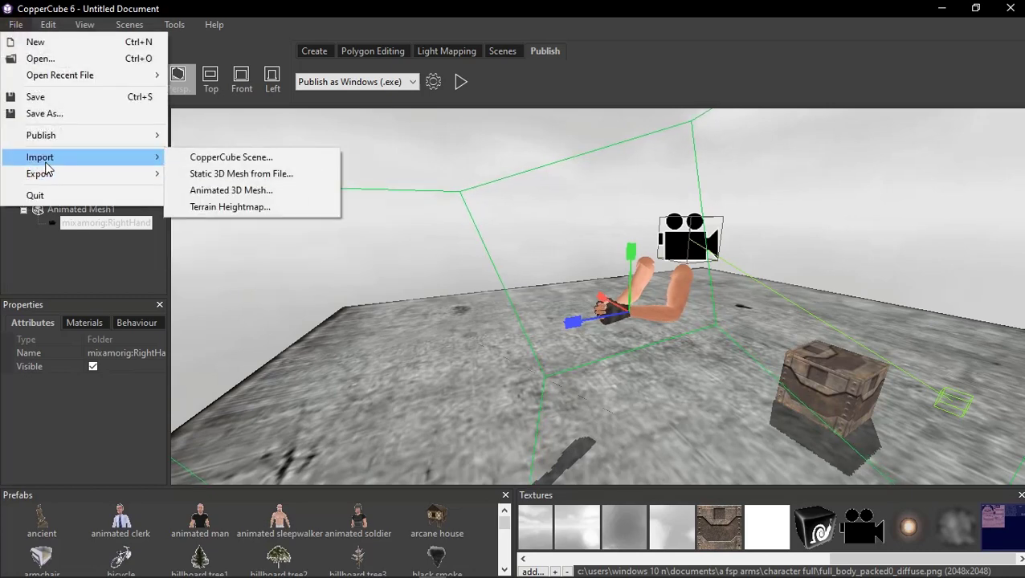
{"action": "left_click", "coordinate": [215, 174]}
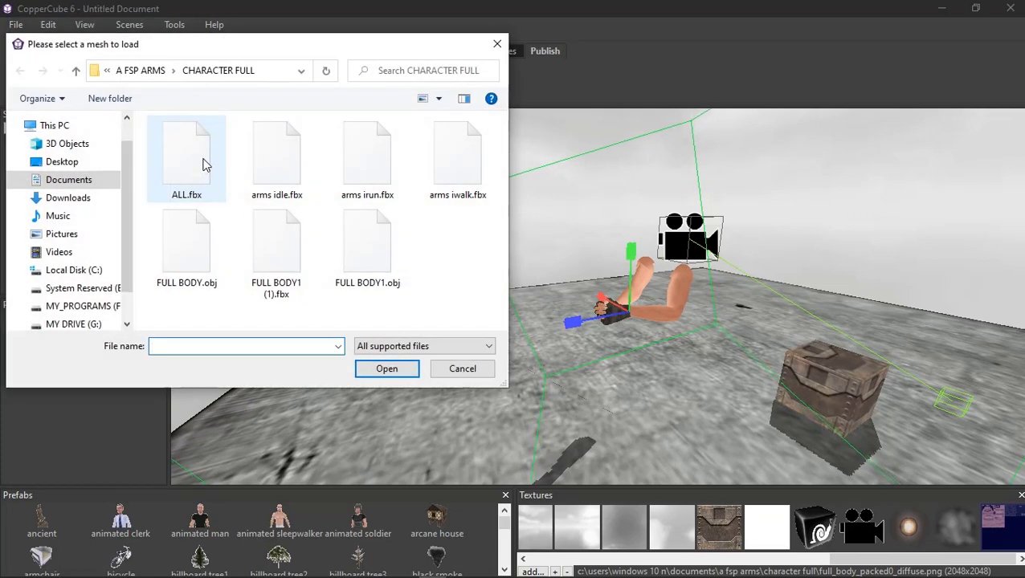
{"action": "left_click", "coordinate": [156, 70]}
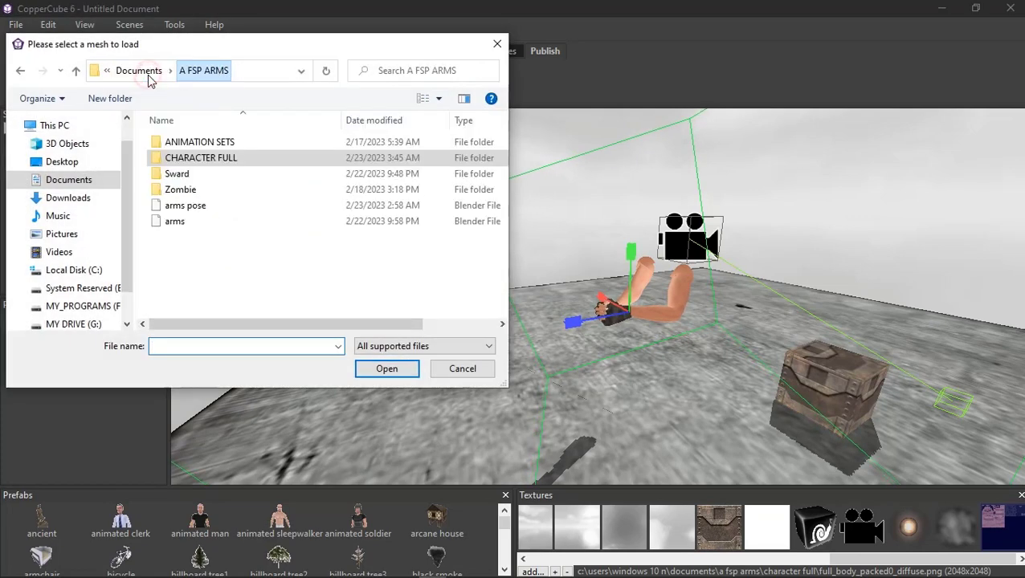
{"action": "double_click", "coordinate": [175, 175]}
{"action": "left_click", "coordinate": [177, 176]}
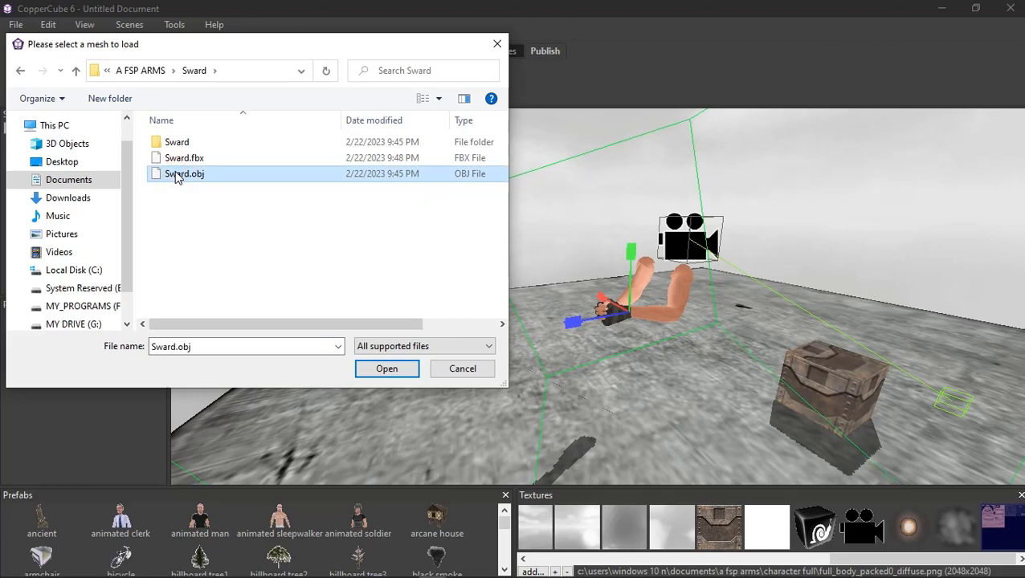
{"action": "left_click", "coordinate": [181, 158]}
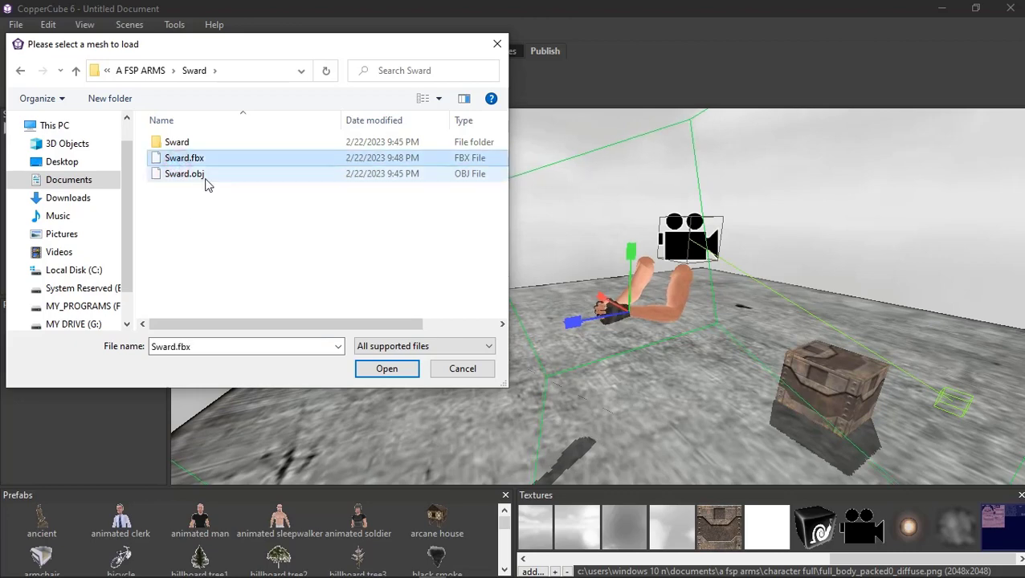
{"action": "left_click", "coordinate": [386, 369]}
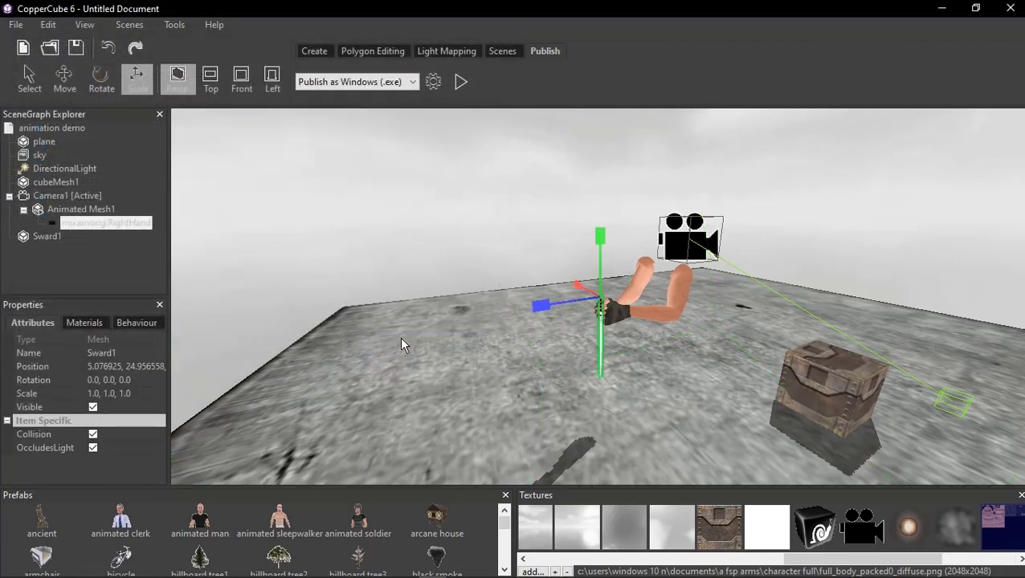
Parent Sward1 under the mixamorig:RightHand node and orbit to see it in the hand.
{"action": "scroll", "coordinate": [571, 327], "scroll_direction": "up", "scroll_amount": 1}
{"action": "scroll", "coordinate": [571, 327], "scroll_direction": "up", "scroll_amount": 2}
{"action": "scroll", "coordinate": [554, 327], "scroll_direction": "up", "scroll_amount": 2}
{"action": "scroll", "coordinate": [536, 324], "scroll_direction": "down", "scroll_amount": 2}
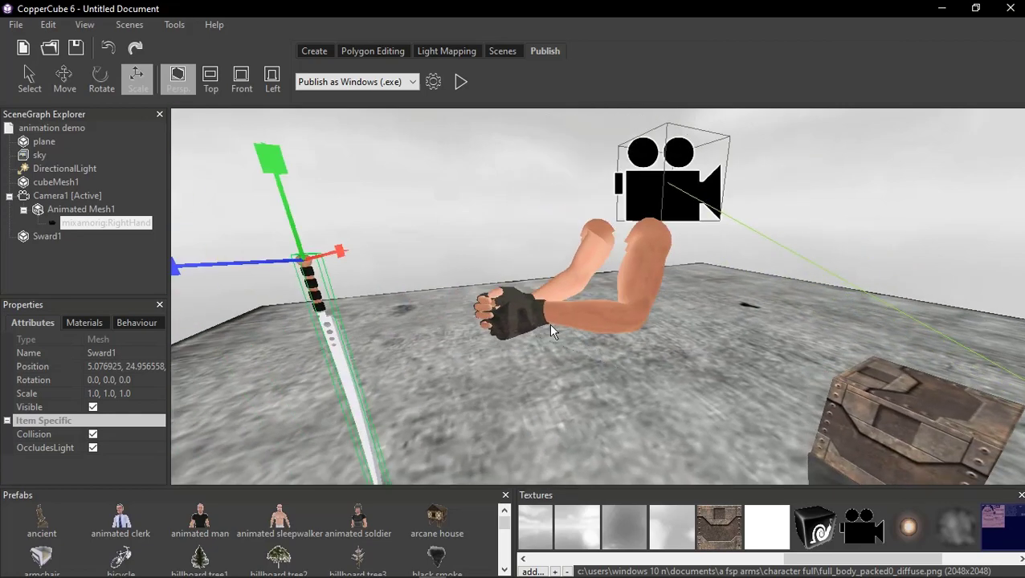
{"action": "scroll", "coordinate": [549, 323], "scroll_direction": "down", "scroll_amount": 1}
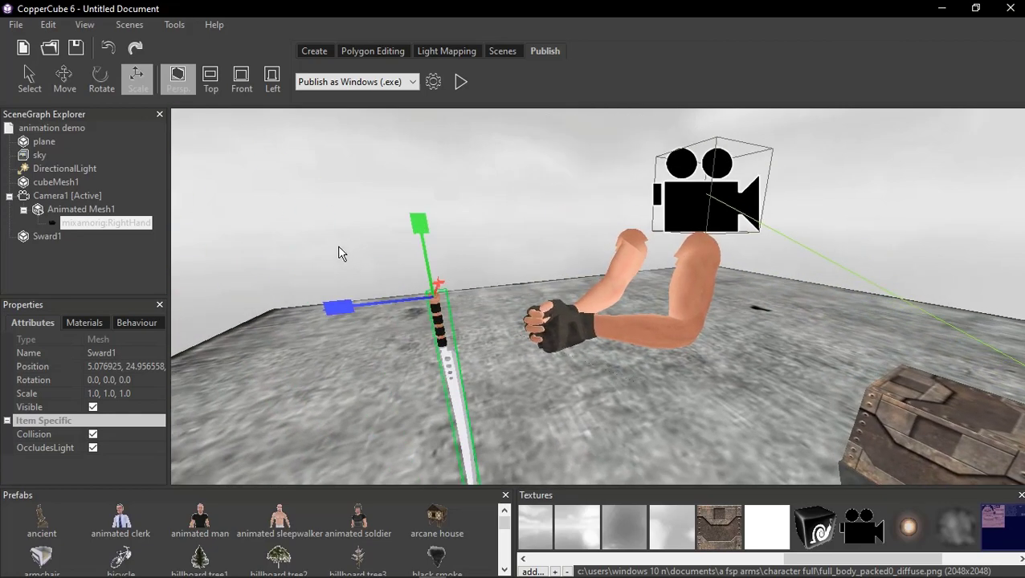
{"action": "scroll", "coordinate": [338, 248], "scroll_direction": "down", "scroll_amount": 1}
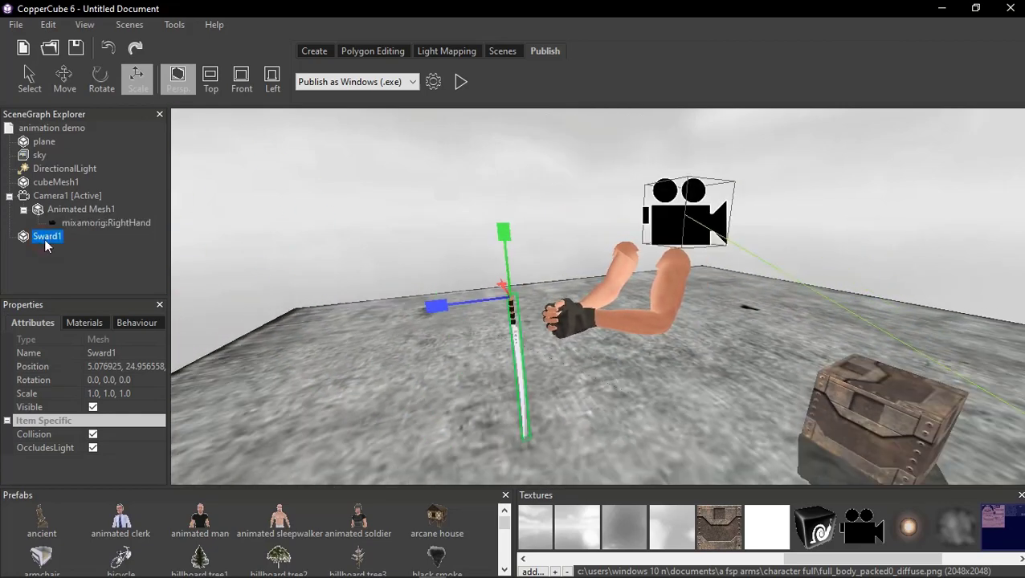
{"action": "left_click_drag", "start_coordinate": [89, 232], "coordinate": [86, 234]}
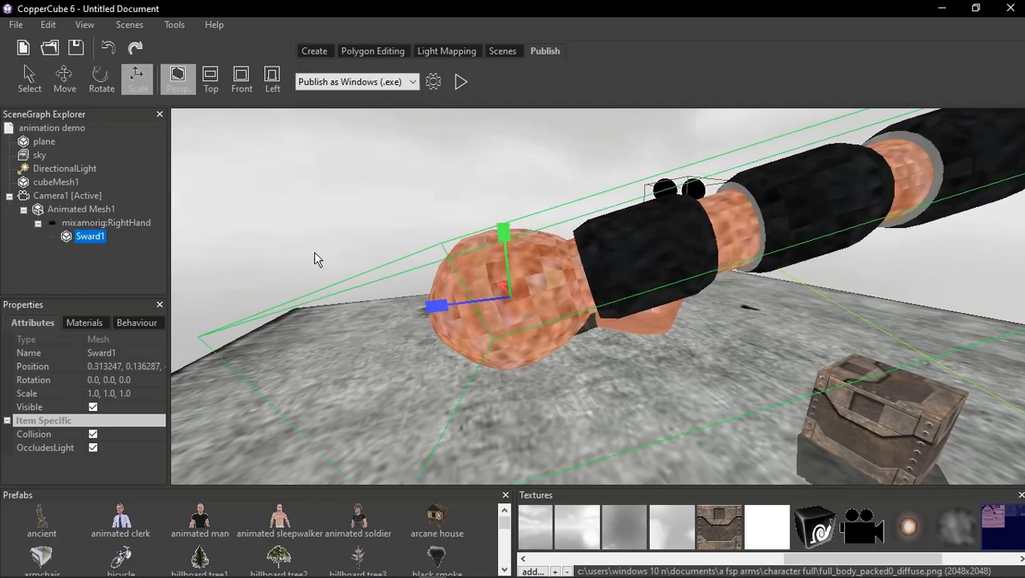
{"action": "scroll", "coordinate": [350, 258], "scroll_direction": "down", "scroll_amount": 1}
{"action": "left_click_drag", "start_coordinate": [384, 261], "coordinate": [560, 285]}
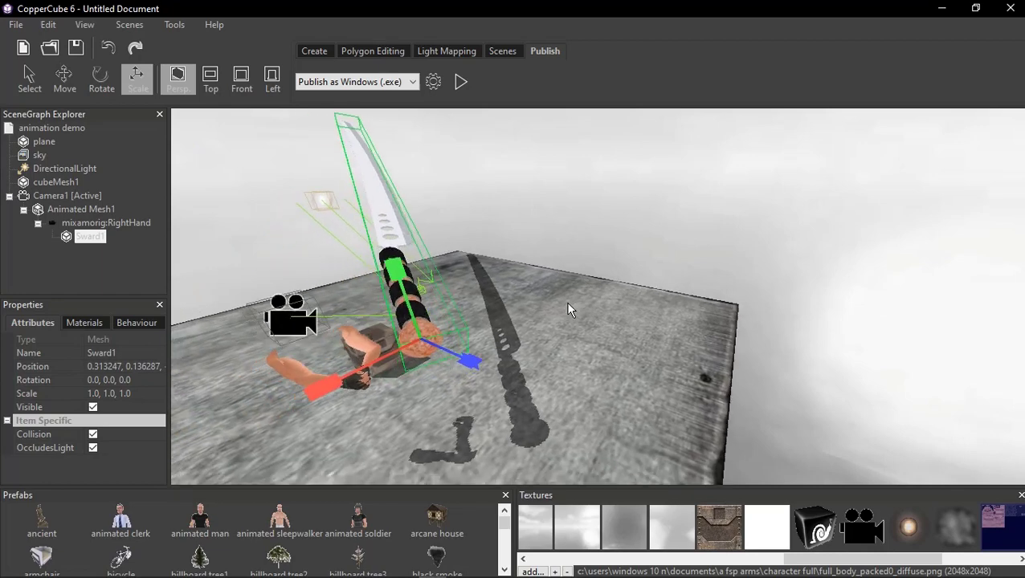
{"action": "left_click_drag", "start_coordinate": [560, 286], "coordinate": [571, 310]}
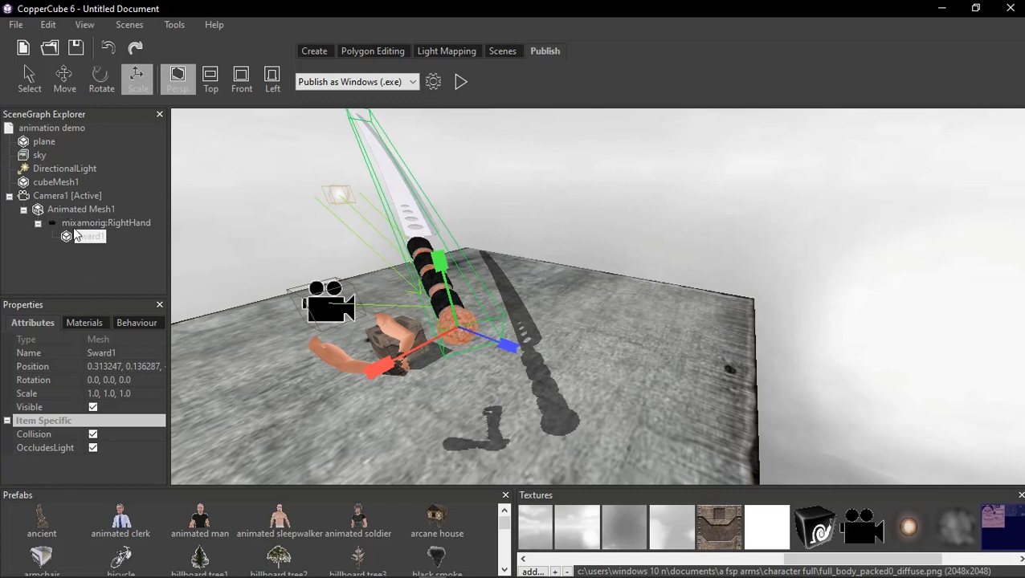
Rotate Sward1 to -2.0, -72.0, 75.0 so its blade stands upright.
{"action": "left_click", "coordinate": [108, 92]}
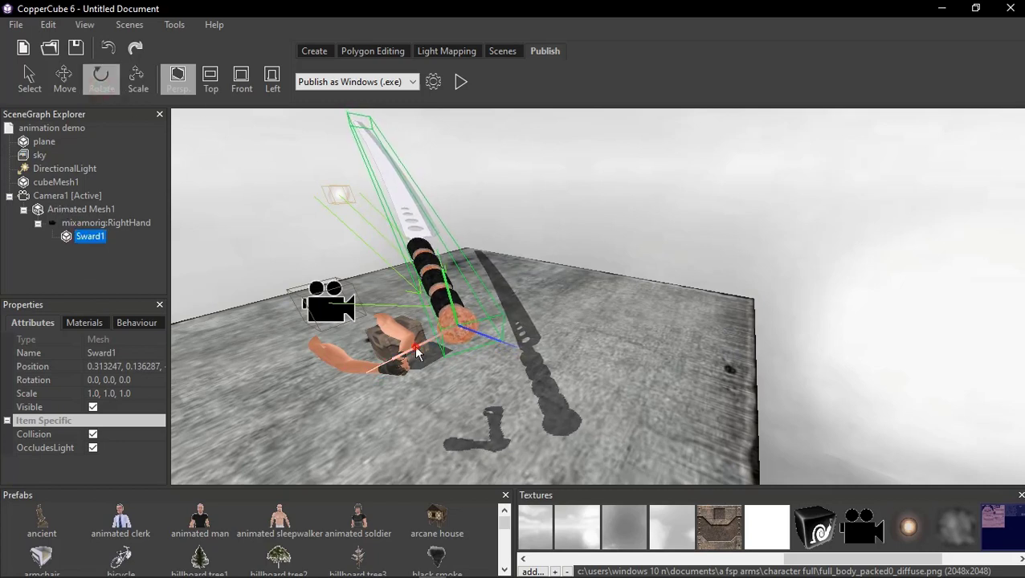
{"action": "left_click_drag", "start_coordinate": [416, 354], "coordinate": [548, 374]}
{"action": "mouse_move", "coordinate": [486, 335]}
{"action": "left_mouse_down"}
{"action": "mouse_move", "coordinate": [508, 341]}
{"action": "mouse_move", "coordinate": [640, 444]}
{"action": "mouse_move", "coordinate": [608, 412]}
{"action": "left_mouse_up"}
{"action": "left_click_drag", "start_coordinate": [479, 371], "coordinate": [470, 391]}
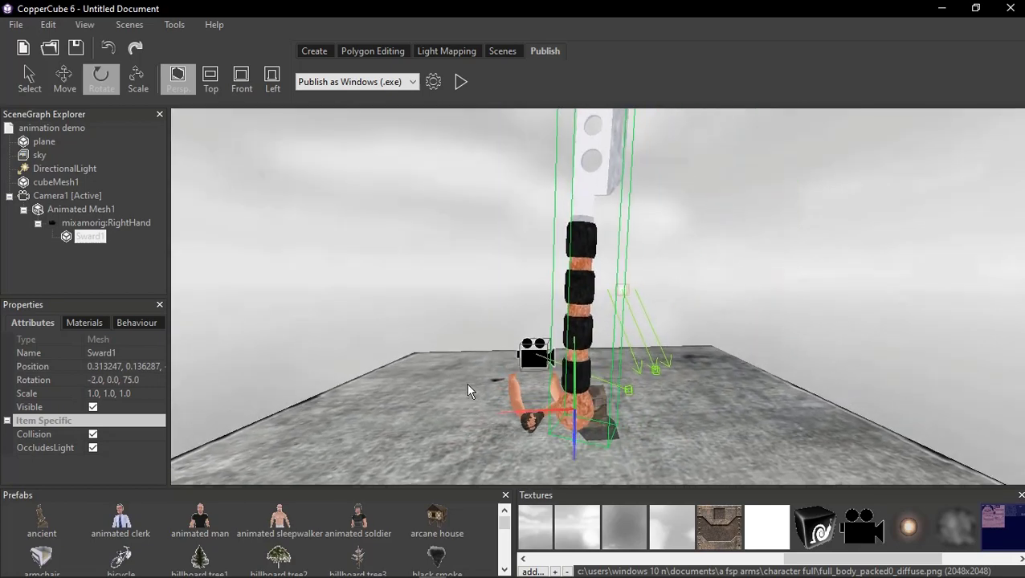
{"action": "mouse_move", "coordinate": [573, 399]}
{"action": "left_mouse_down"}
{"action": "mouse_move", "coordinate": [599, 374]}
{"action": "mouse_move", "coordinate": [629, 387]}
{"action": "left_mouse_up"}
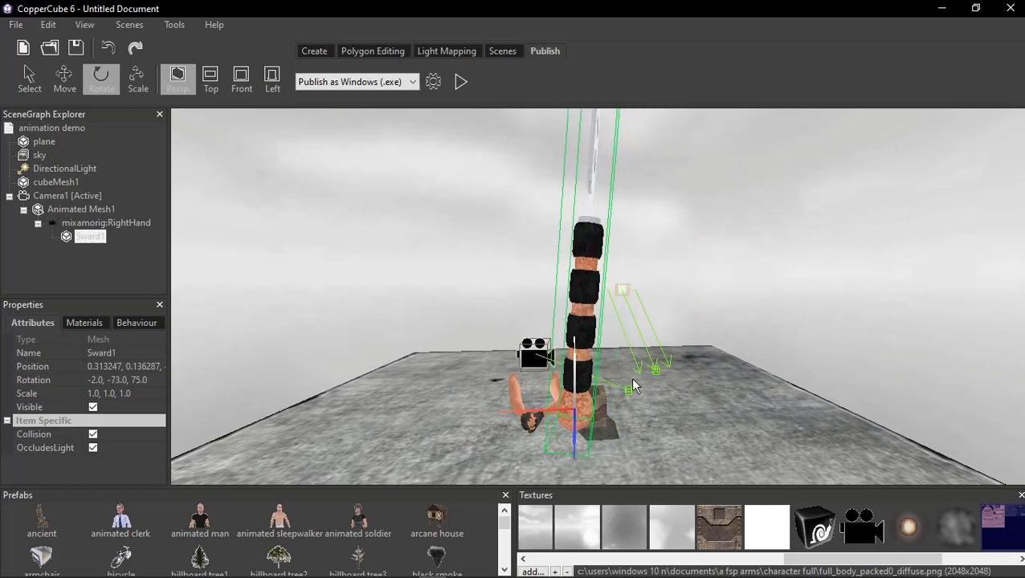
{"action": "right_click_drag", "start_coordinate": [582, 397], "coordinate": [601, 367]}
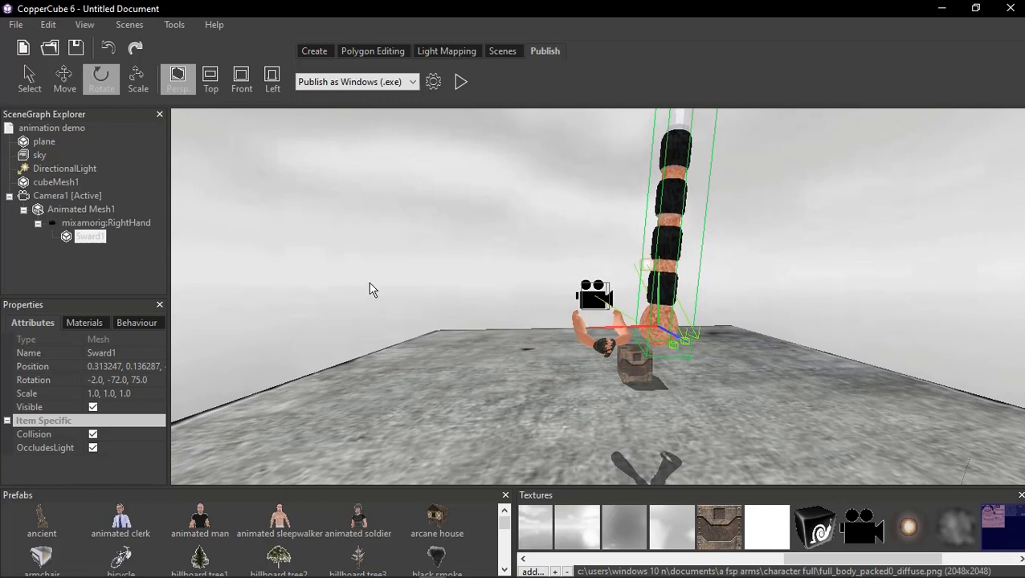
Scale the sword down to fit the hand.
{"action": "left_click", "coordinate": [135, 85]}
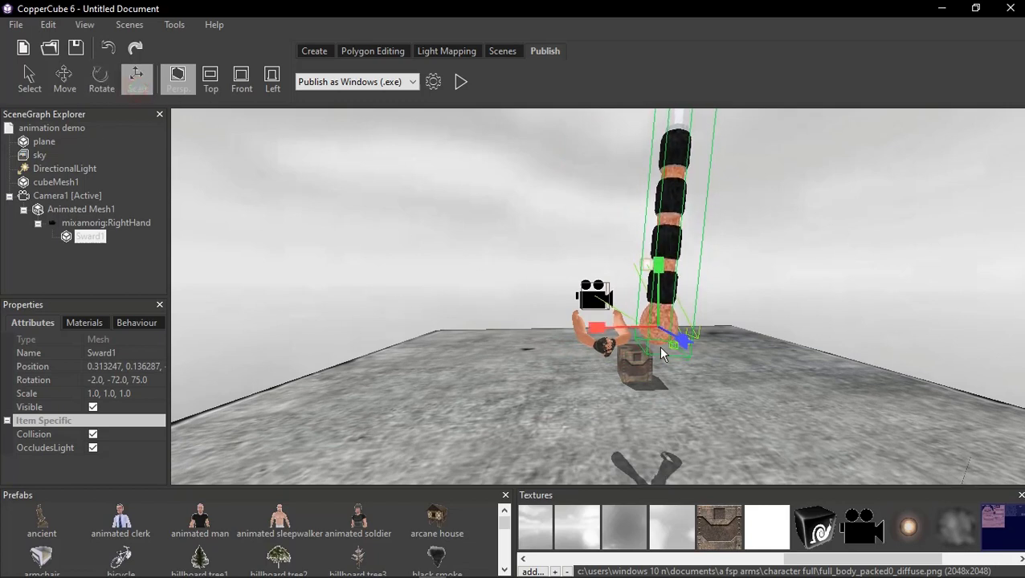
{"action": "left_click_drag", "start_coordinate": [681, 341], "coordinate": [619, 320]}
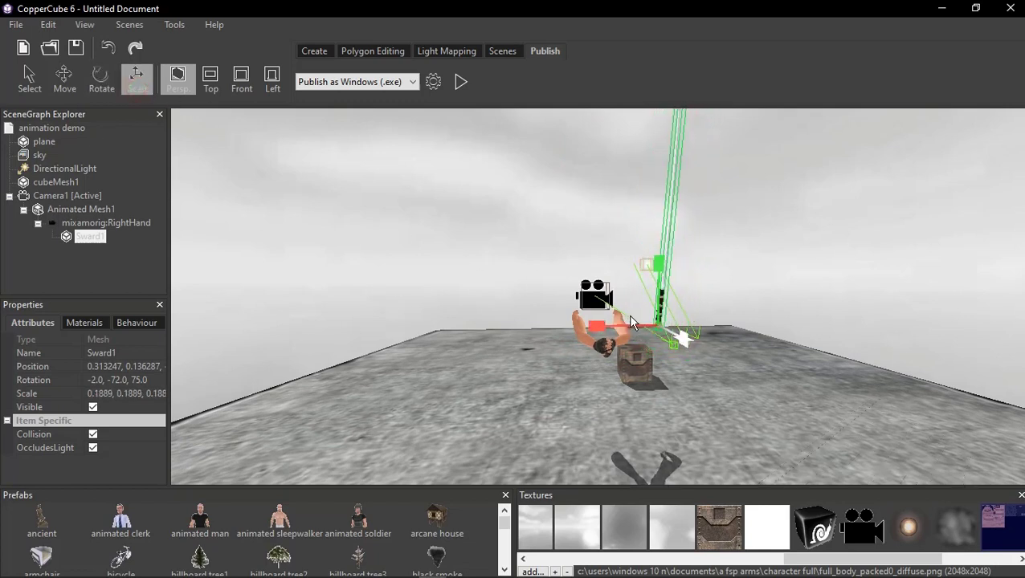
{"action": "right_click_drag", "start_coordinate": [567, 316], "coordinate": [423, 288]}
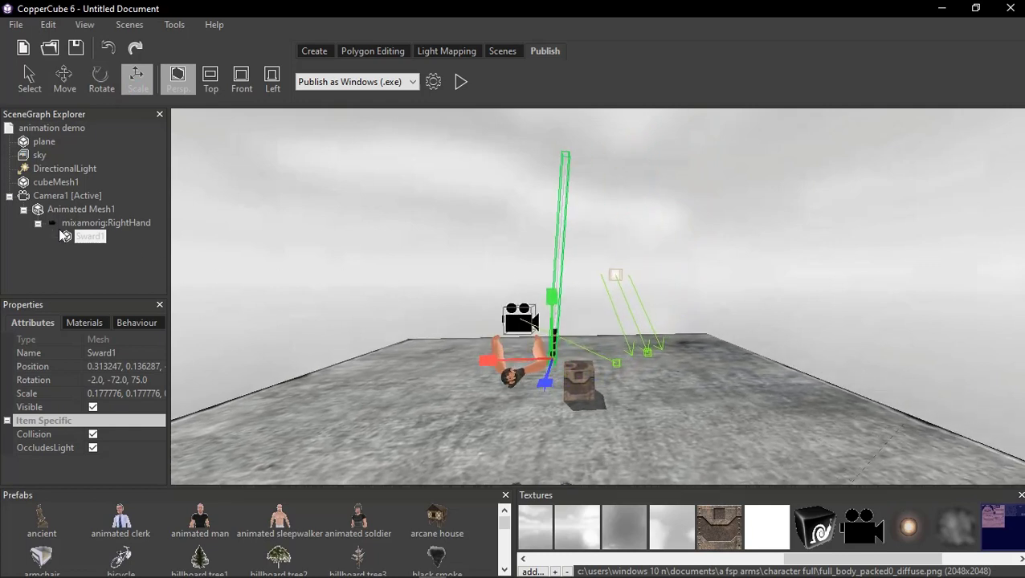
Move Sward1 to about -0.087506, 0.184428 so its hilt sits in the gloved fist.
{"action": "left_click", "coordinate": [29, 82]}
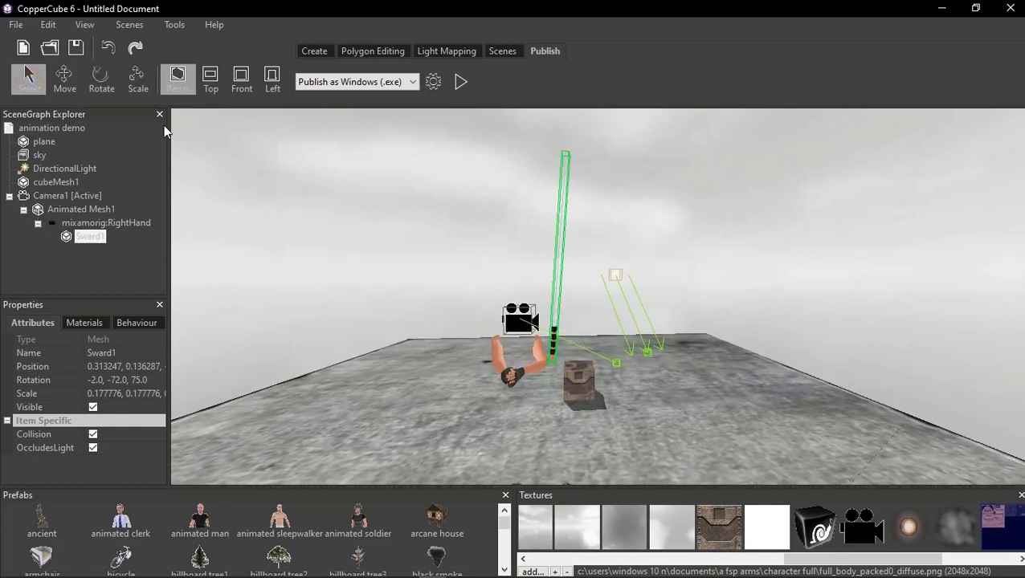
{"action": "right_click_drag", "start_coordinate": [499, 354], "coordinate": [374, 366]}
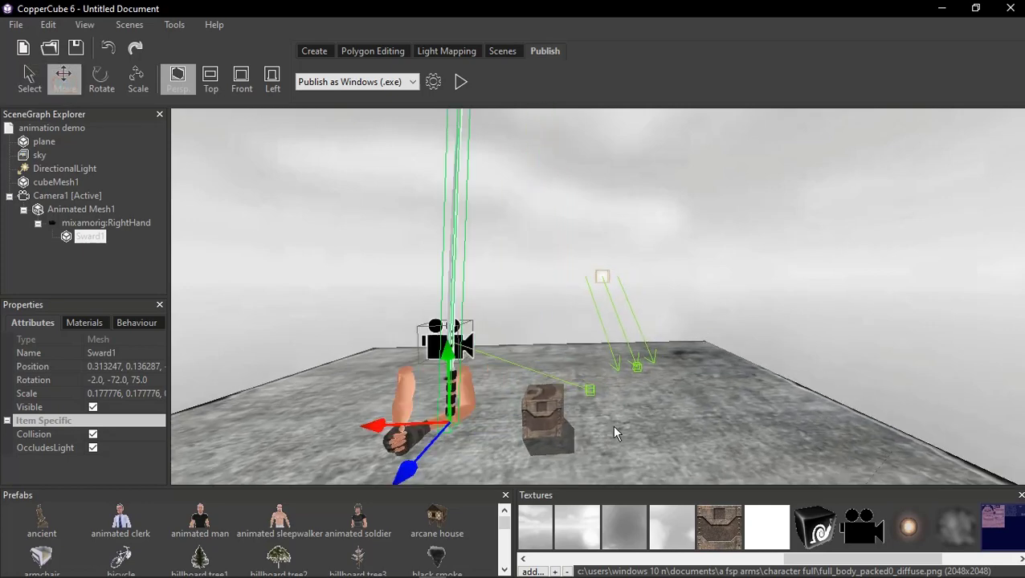
{"action": "mouse_move", "coordinate": [363, 369]}
{"action": "left_mouse_down"}
{"action": "mouse_move", "coordinate": [332, 370]}
{"action": "mouse_move", "coordinate": [259, 417]}
{"action": "left_mouse_up"}
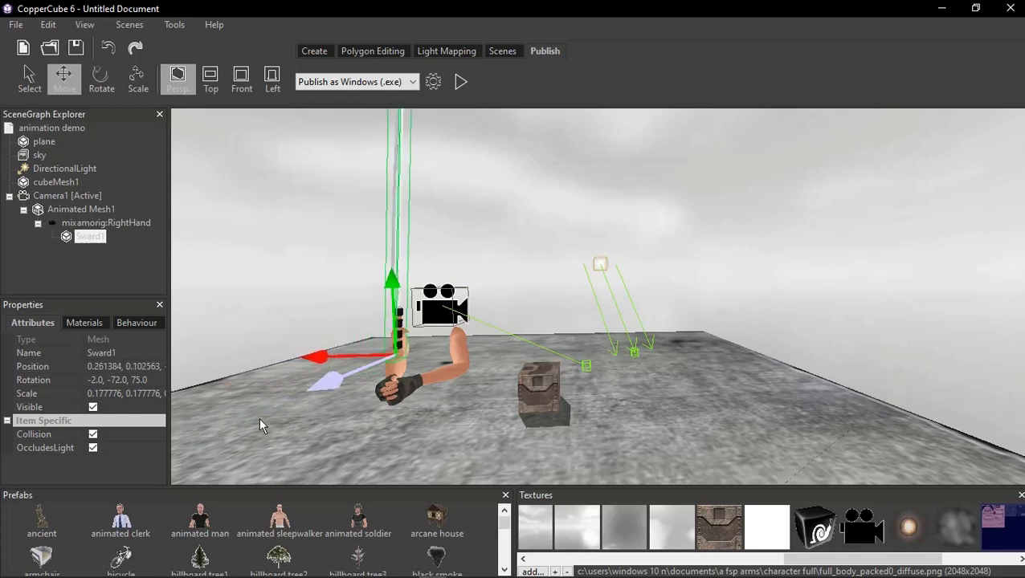
{"action": "left_click_drag", "start_coordinate": [401, 285], "coordinate": [401, 377]}
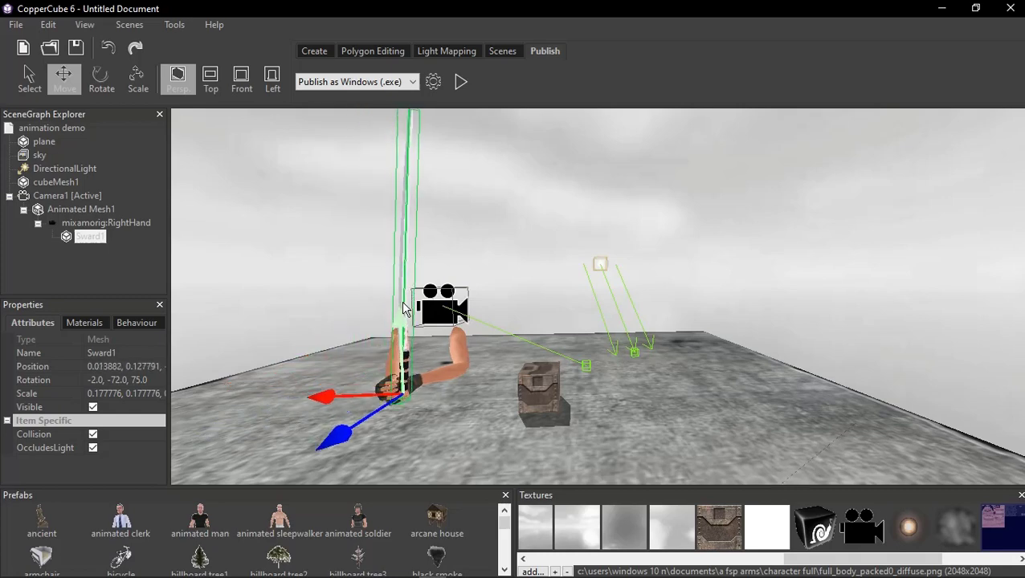
{"action": "mouse_move", "coordinate": [402, 377]}
{"action": "right_mouse_down"}
{"action": "mouse_move", "coordinate": [393, 384]}
{"action": "mouse_move", "coordinate": [488, 364]}
{"action": "right_mouse_up"}
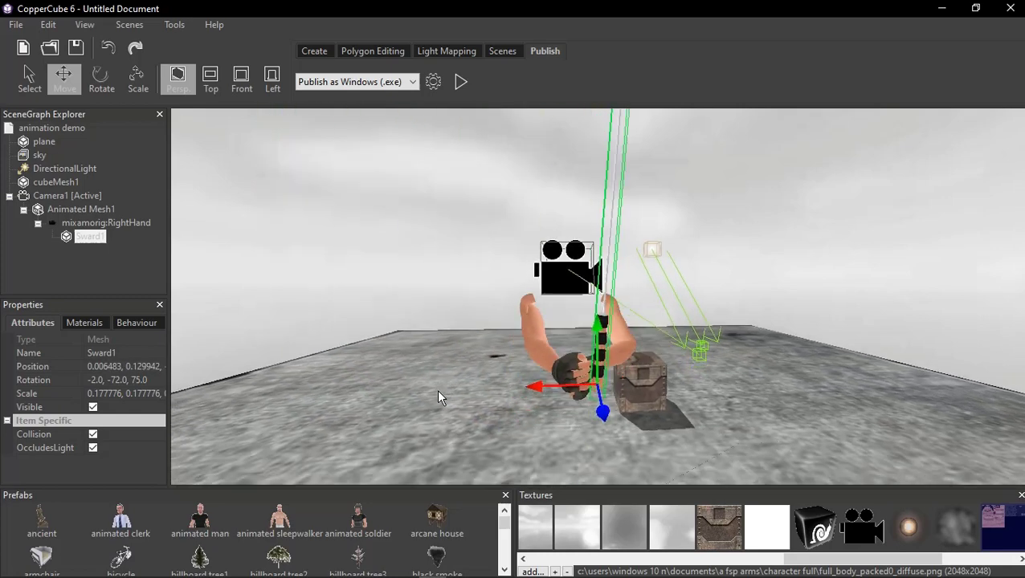
{"action": "left_click_drag", "start_coordinate": [535, 357], "coordinate": [523, 357]}
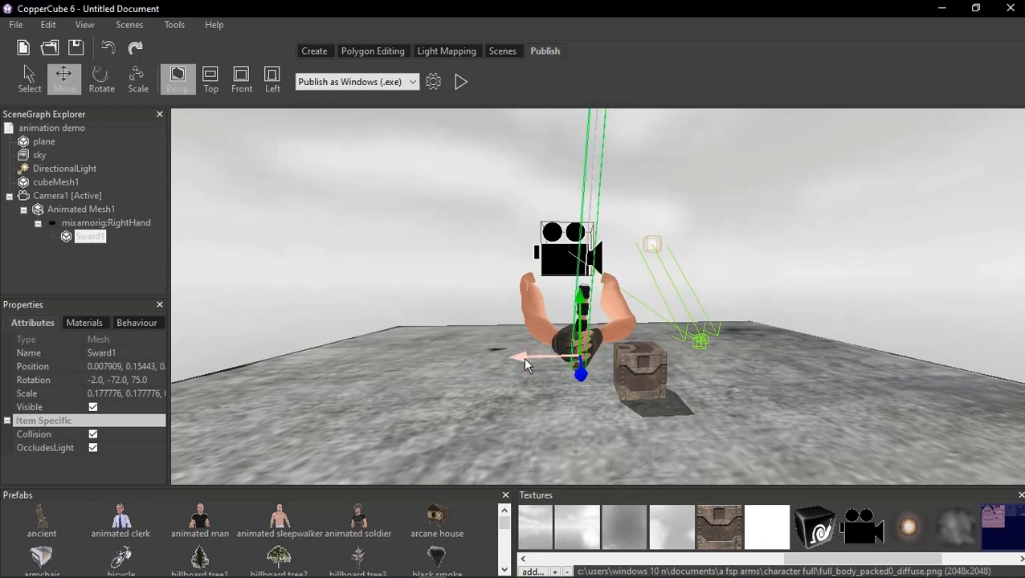
{"action": "mouse_move", "coordinate": [572, 385]}
{"action": "right_mouse_down"}
{"action": "mouse_move", "coordinate": [582, 458]}
{"action": "mouse_move", "coordinate": [549, 431]}
{"action": "right_mouse_up"}
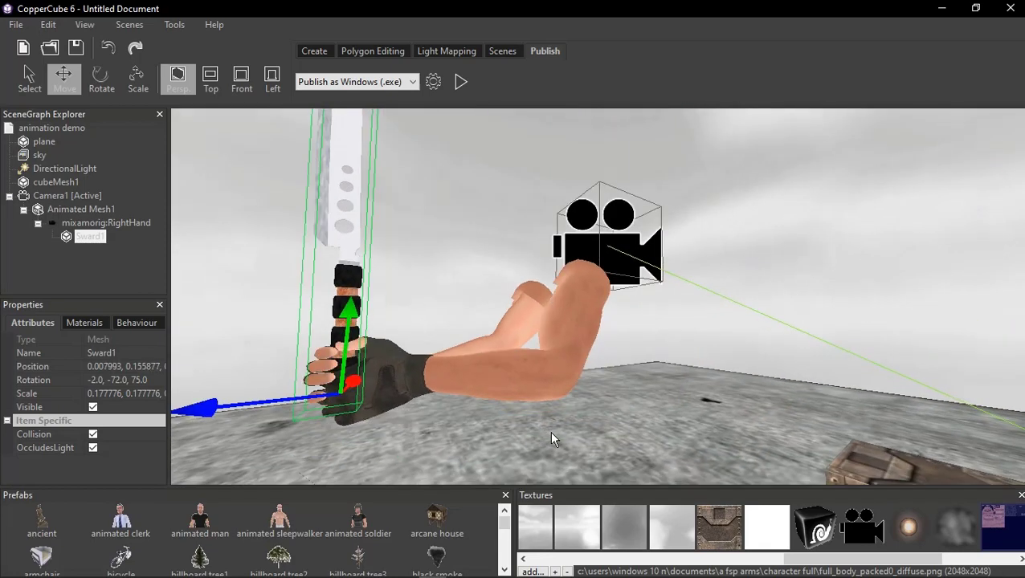
{"action": "left_click_drag", "start_coordinate": [351, 325], "coordinate": [363, 344]}
{"action": "mouse_move", "coordinate": [480, 392]}
{"action": "right_mouse_down"}
{"action": "mouse_move", "coordinate": [473, 311]}
{"action": "mouse_move", "coordinate": [542, 388]}
{"action": "mouse_move", "coordinate": [475, 404]}
{"action": "mouse_move", "coordinate": [528, 406]}
{"action": "mouse_move", "coordinate": [506, 406]}
{"action": "mouse_move", "coordinate": [516, 419]}
{"action": "mouse_move", "coordinate": [561, 415]}
{"action": "mouse_move", "coordinate": [538, 405]}
{"action": "mouse_move", "coordinate": [587, 368]}
{"action": "mouse_move", "coordinate": [480, 342]}
{"action": "mouse_move", "coordinate": [460, 370]}
{"action": "mouse_move", "coordinate": [457, 334]}
{"action": "mouse_move", "coordinate": [460, 345]}
{"action": "mouse_move", "coordinate": [388, 359]}
{"action": "right_mouse_up"}
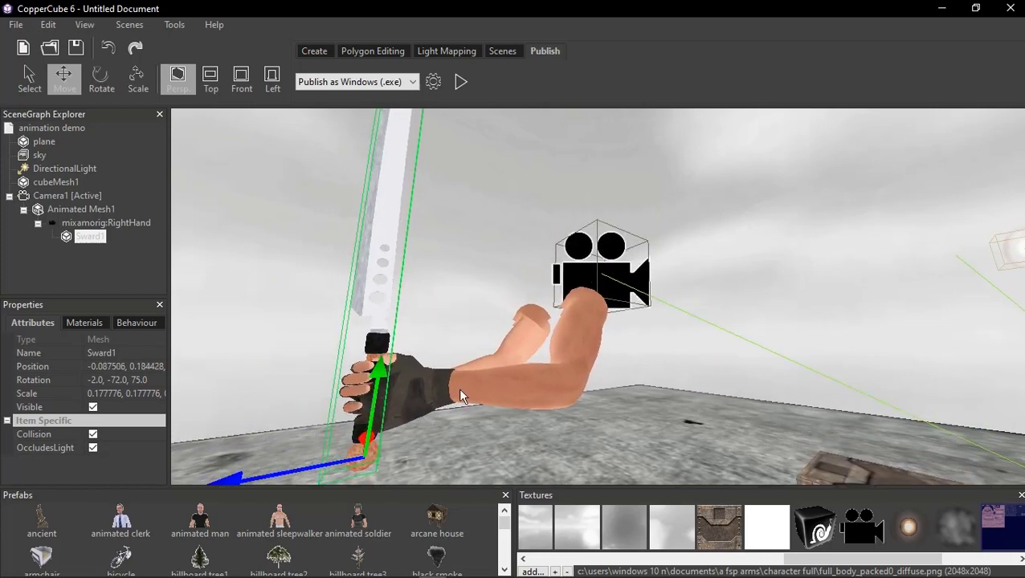
{"action": "right_click_drag", "start_coordinate": [387, 359], "coordinate": [536, 412]}
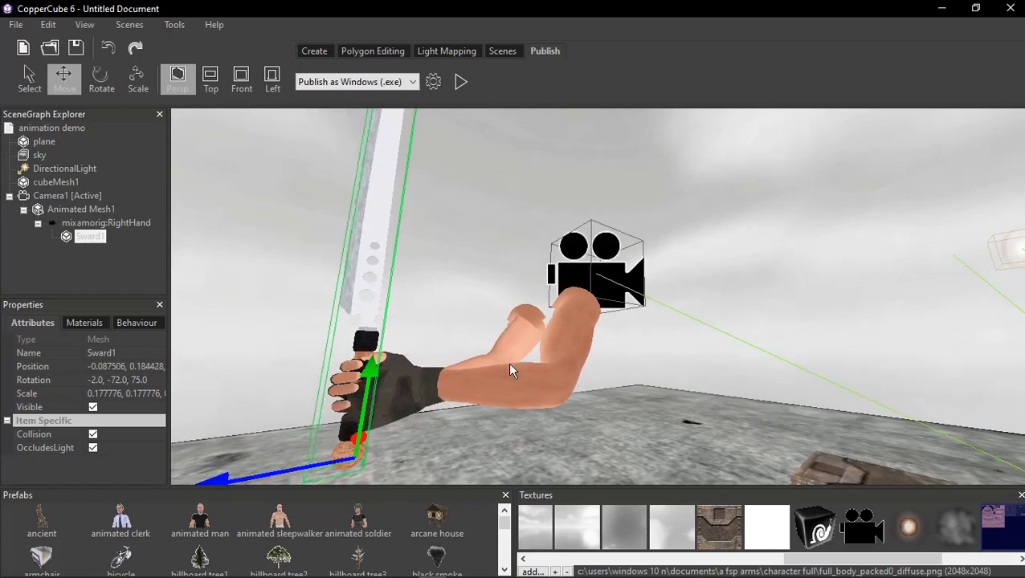
{"action": "left_click", "coordinate": [461, 93]}
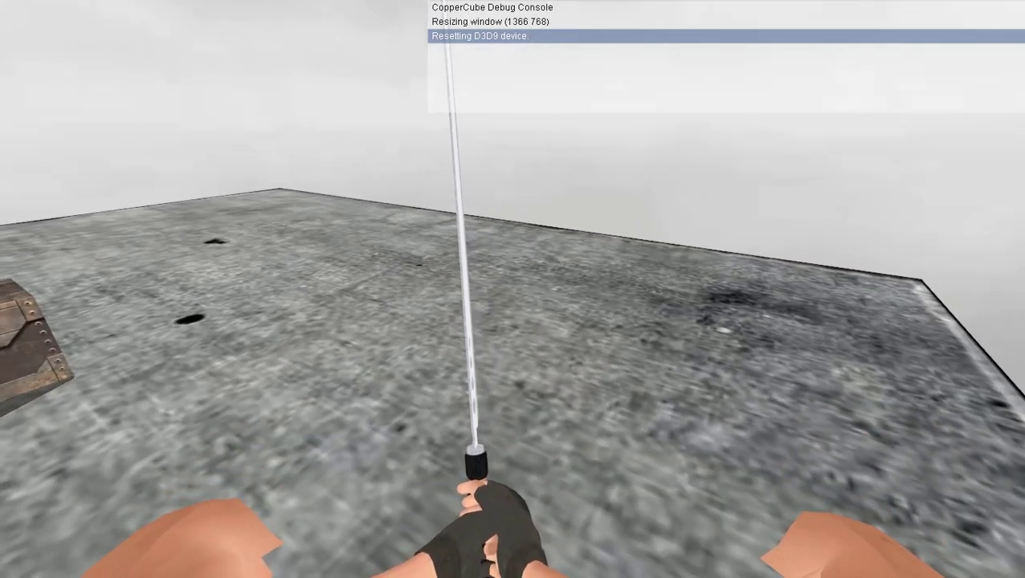
{"action": "key", "text": "Escape"}
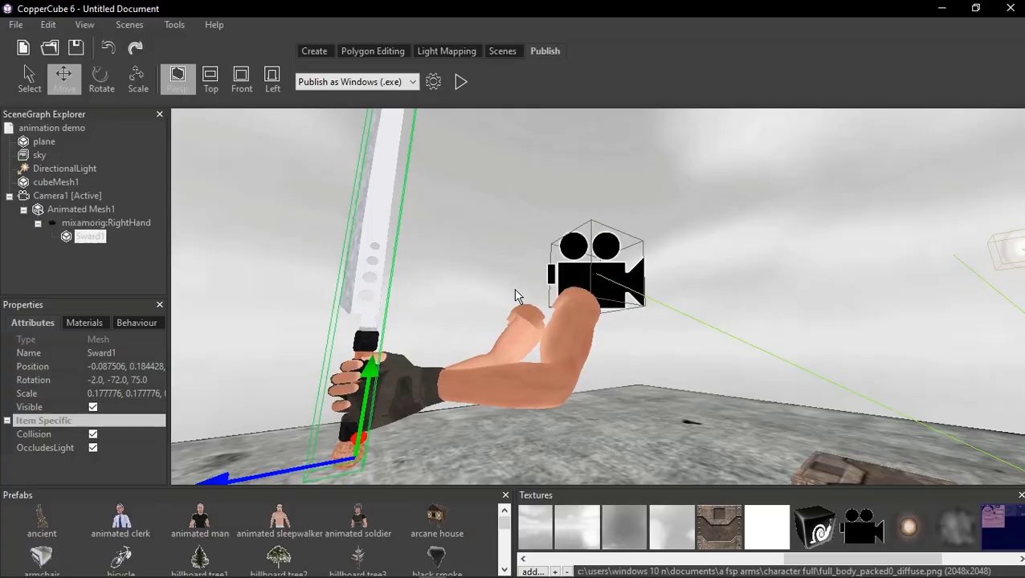
Nudge Sward1 slightly upward to position -0.086749, 0.197423.
{"action": "mouse_move", "coordinate": [609, 344]}
{"action": "left_mouse_down"}
{"action": "mouse_move", "coordinate": [572, 392]}
{"action": "mouse_move", "coordinate": [532, 383]}
{"action": "mouse_move", "coordinate": [607, 382]}
{"action": "left_mouse_up"}
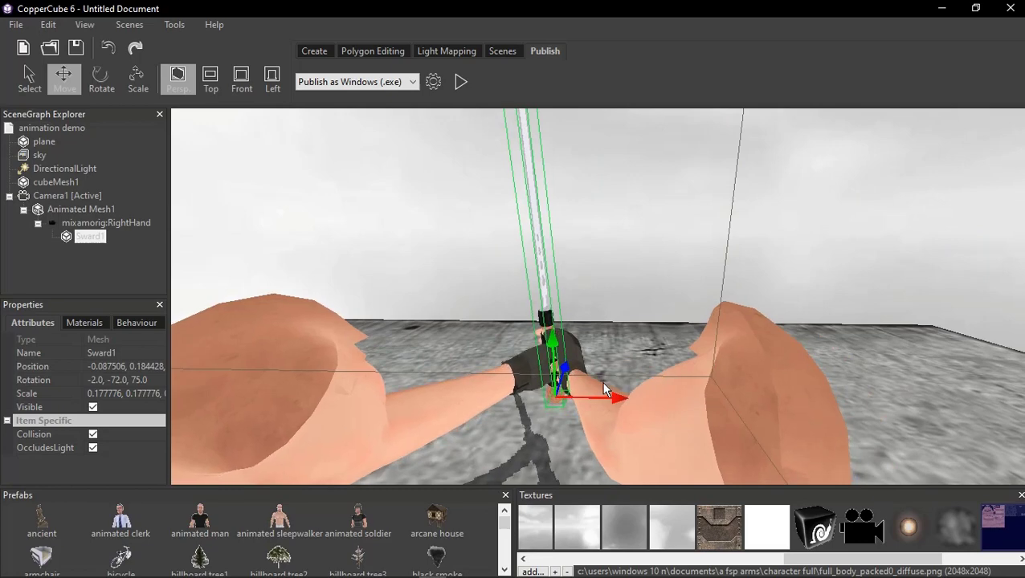
{"action": "scroll", "coordinate": [608, 384], "scroll_direction": "up", "scroll_amount": 3}
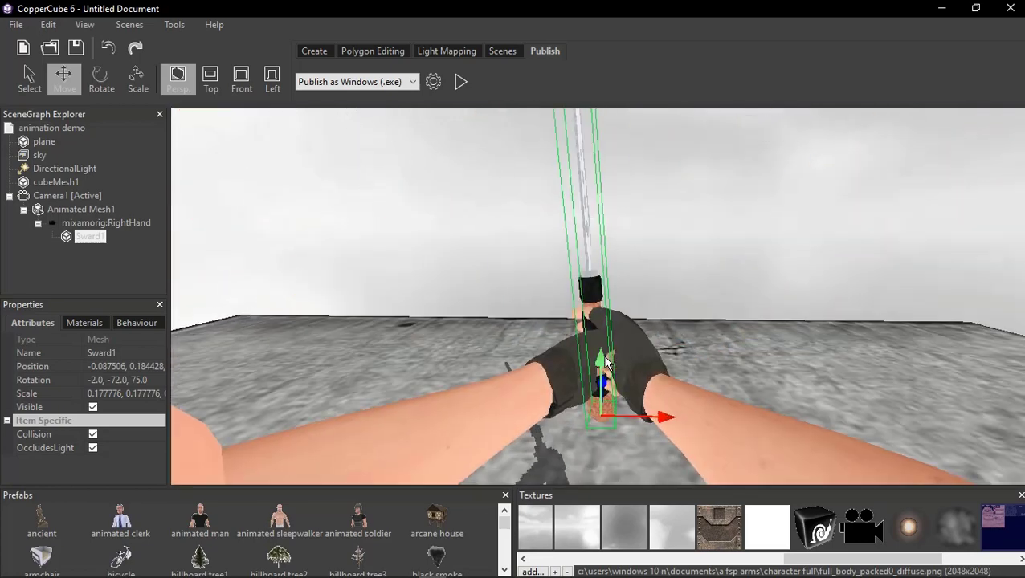
{"action": "mouse_move", "coordinate": [612, 408]}
{"action": "left_mouse_down"}
{"action": "mouse_move", "coordinate": [668, 426]}
{"action": "mouse_move", "coordinate": [661, 418]}
{"action": "left_mouse_up"}
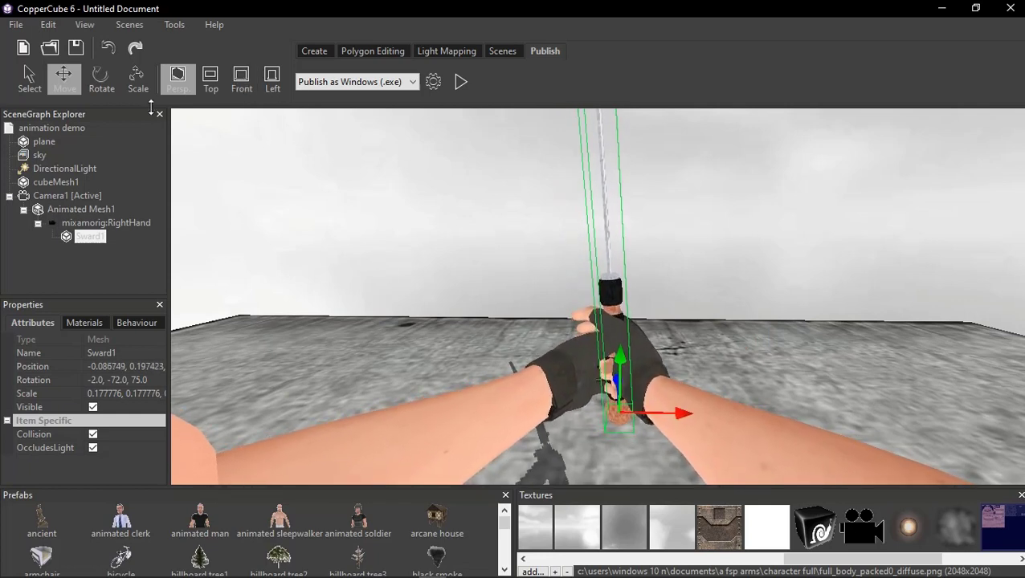
Tilt Sward1 more upright to rotation -4.0, -67.0, 72.0.
{"action": "left_click", "coordinate": [107, 83]}
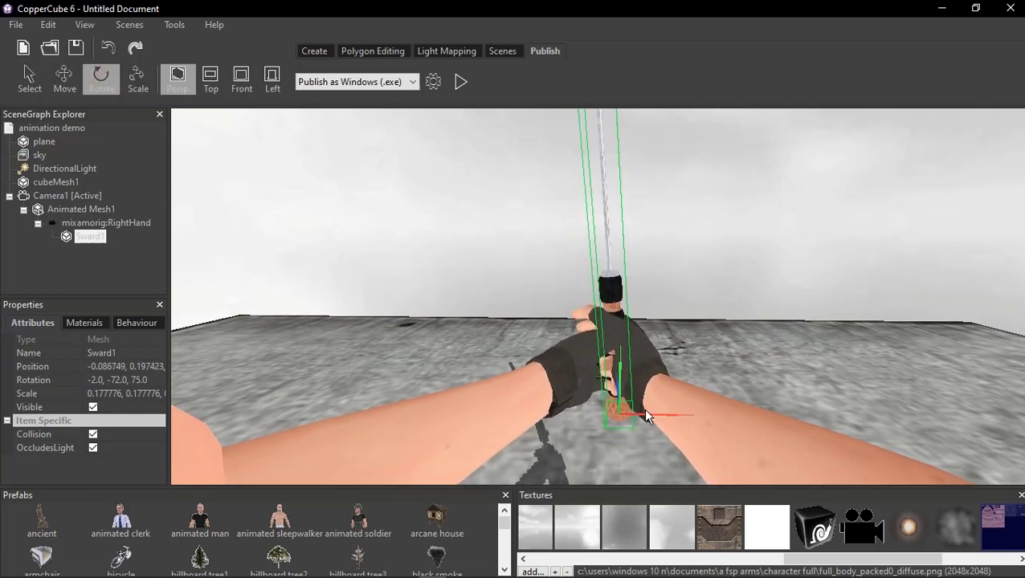
{"action": "mouse_move", "coordinate": [648, 415]}
{"action": "left_mouse_down"}
{"action": "mouse_move", "coordinate": [655, 424]}
{"action": "mouse_move", "coordinate": [616, 395]}
{"action": "left_mouse_up"}
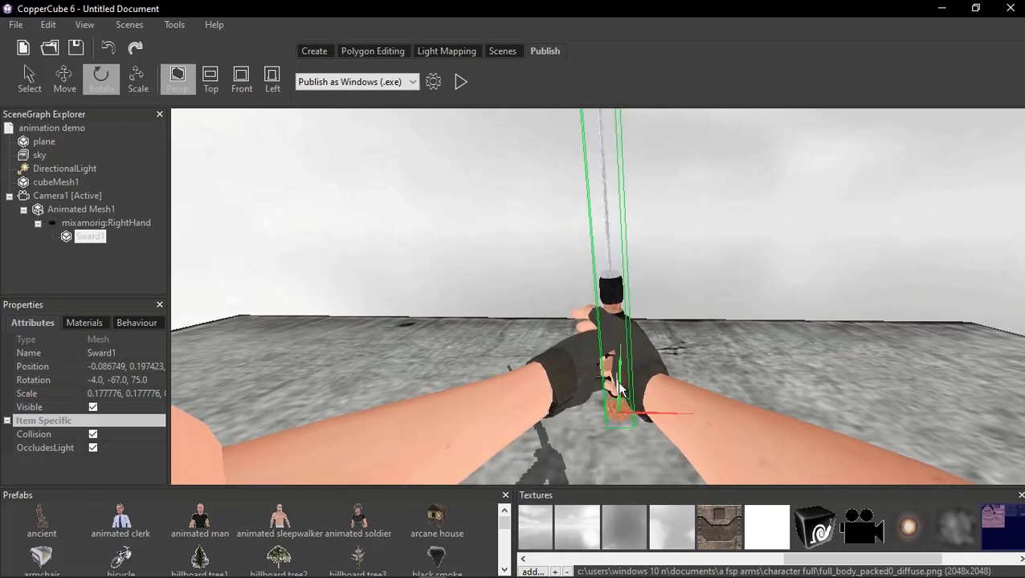
{"action": "left_click_drag", "start_coordinate": [617, 395], "coordinate": [631, 395]}
{"action": "mouse_move", "coordinate": [730, 374]}
{"action": "left_mouse_down"}
{"action": "mouse_move", "coordinate": [584, 361]}
{"action": "mouse_move", "coordinate": [596, 362]}
{"action": "mouse_move", "coordinate": [543, 344]}
{"action": "mouse_move", "coordinate": [458, 392]}
{"action": "mouse_move", "coordinate": [619, 375]}
{"action": "left_mouse_up"}
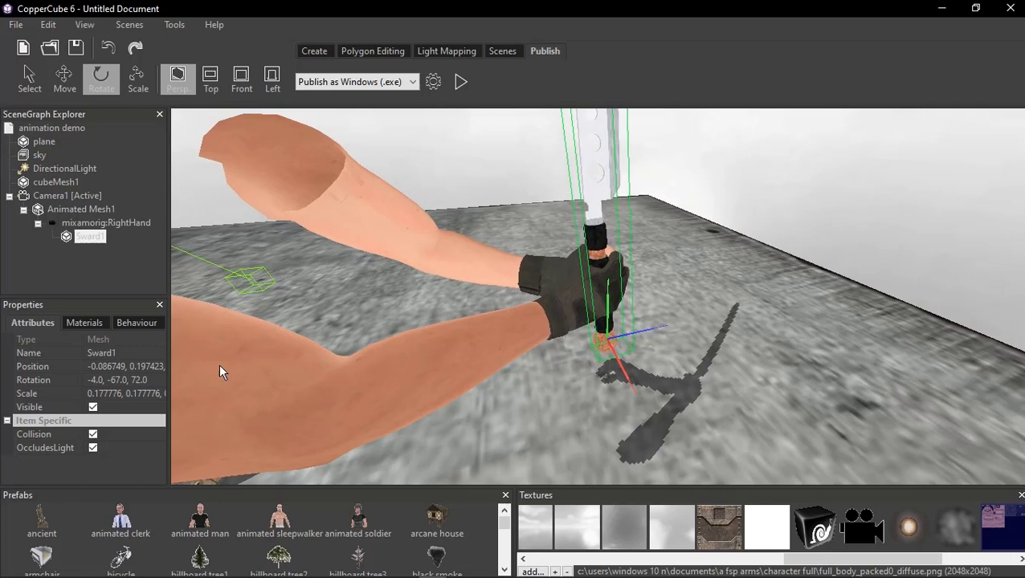
Set Sward1's material Lighting to Dynamic.
{"action": "left_click", "coordinate": [90, 323]}
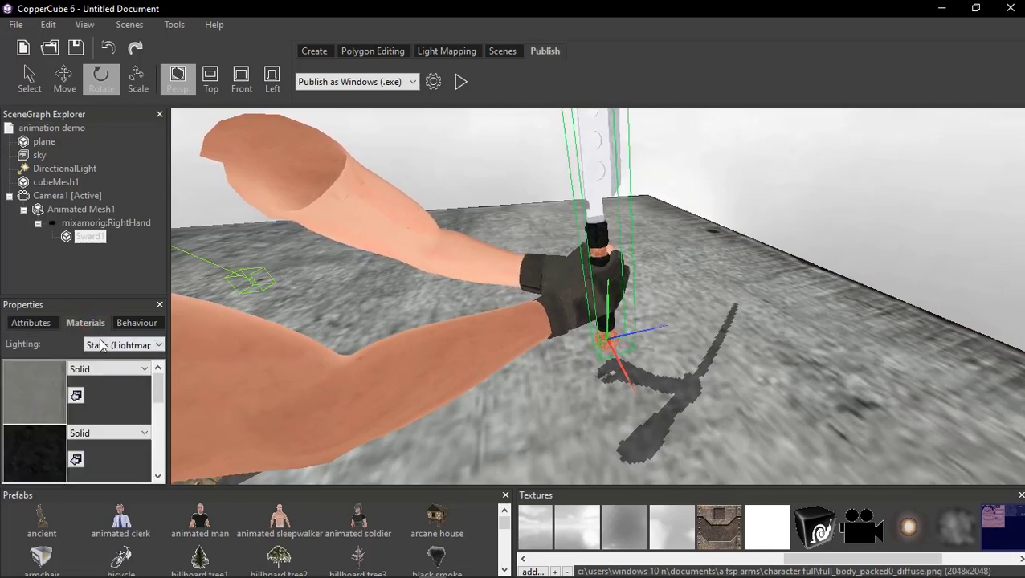
{"action": "left_click", "coordinate": [130, 344]}
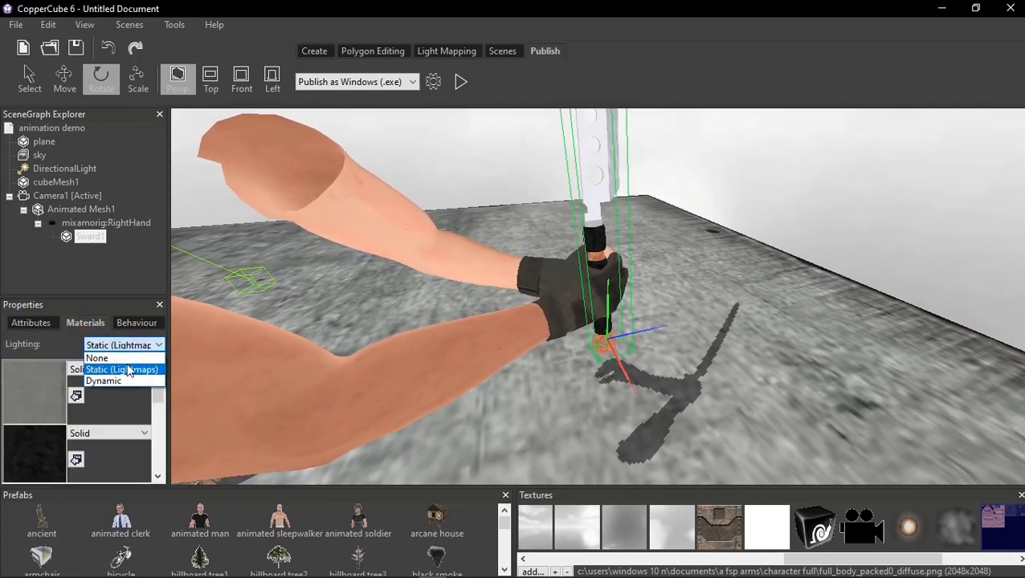
{"action": "left_click", "coordinate": [124, 378]}
{"action": "mouse_move", "coordinate": [415, 302]}
{"action": "left_mouse_down"}
{"action": "mouse_move", "coordinate": [454, 352]}
{"action": "mouse_move", "coordinate": [435, 383]}
{"action": "left_mouse_up"}
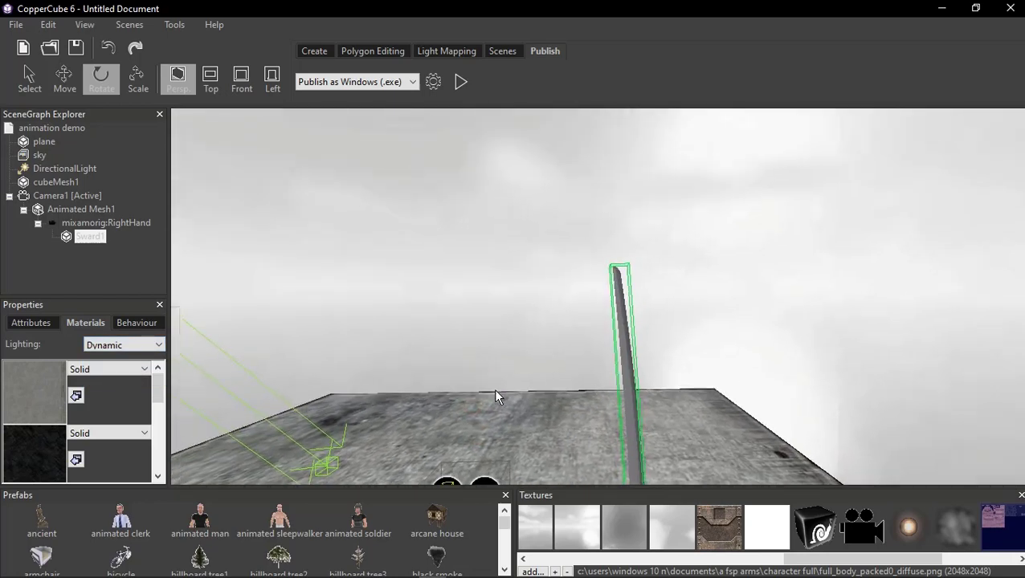
Set Animated Mesh1's Lighting to Dynamic as well and inspect the arms and sword.
{"action": "left_click", "coordinate": [83, 209]}
{"action": "left_click", "coordinate": [110, 348]}
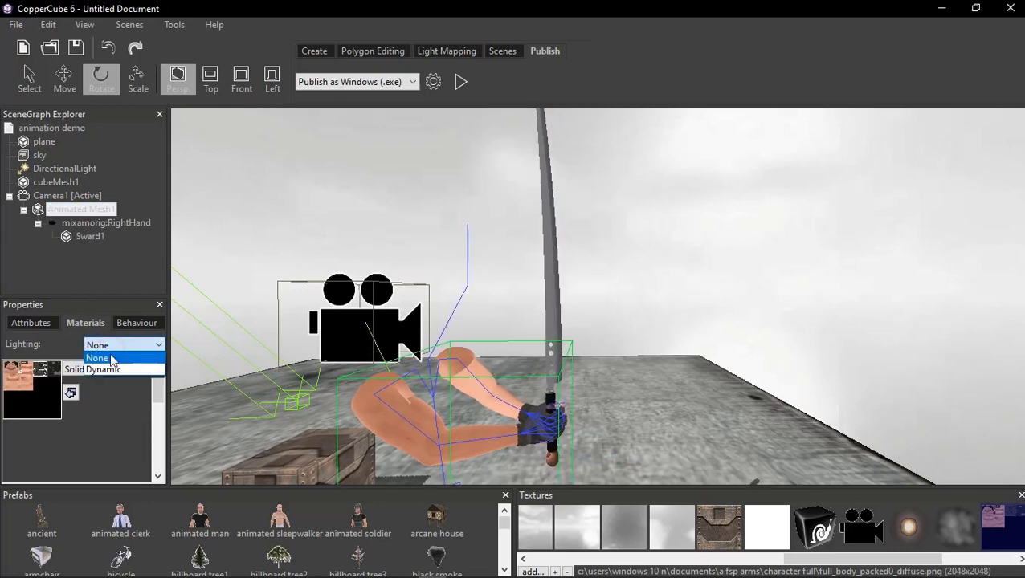
{"action": "left_click", "coordinate": [109, 369]}
{"action": "left_click_drag", "start_coordinate": [372, 360], "coordinate": [382, 337]}
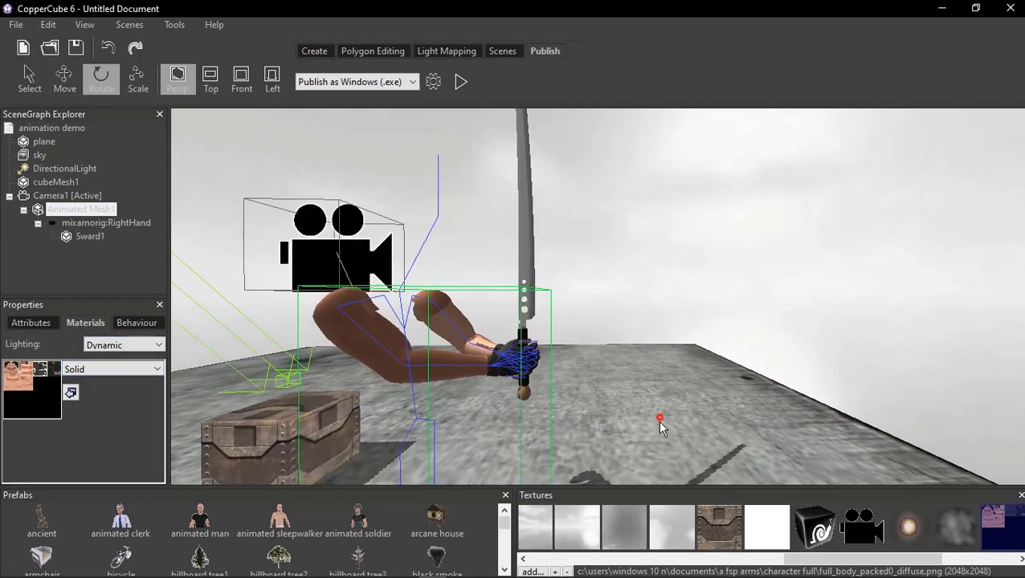
{"action": "mouse_move", "coordinate": [660, 420]}
{"action": "left_mouse_down"}
{"action": "mouse_move", "coordinate": [590, 407]}
{"action": "mouse_move", "coordinate": [652, 413]}
{"action": "mouse_move", "coordinate": [599, 426]}
{"action": "mouse_move", "coordinate": [605, 393]}
{"action": "mouse_move", "coordinate": [576, 389]}
{"action": "mouse_move", "coordinate": [492, 401]}
{"action": "mouse_move", "coordinate": [499, 377]}
{"action": "left_mouse_up"}
{"action": "scroll", "coordinate": [515, 380], "scroll_direction": "up", "scroll_amount": 3}
{"action": "scroll", "coordinate": [510, 356], "scroll_direction": "up", "scroll_amount": 2}
{"action": "scroll", "coordinate": [509, 361], "scroll_direction": "down", "scroll_amount": 10}
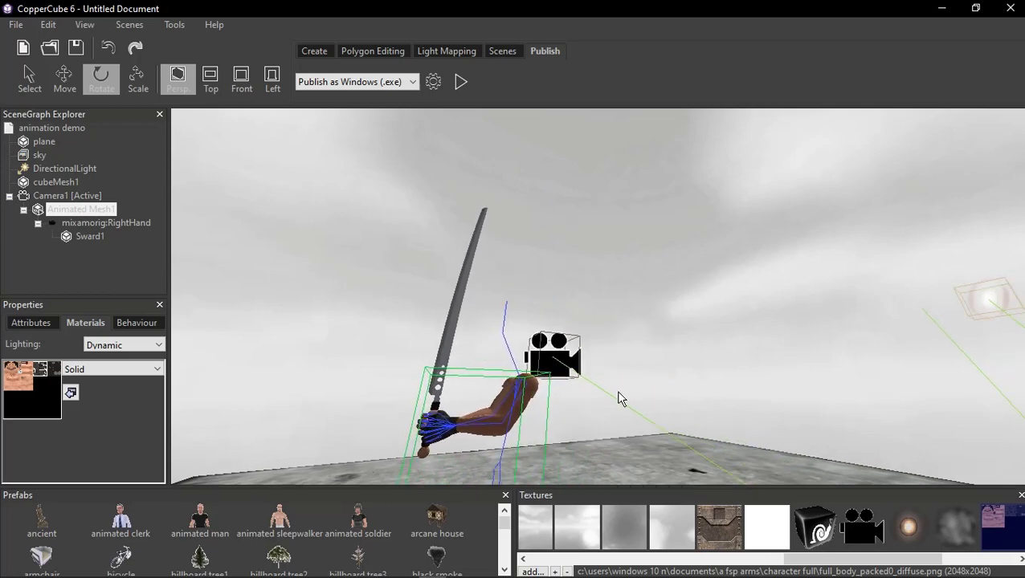
{"action": "mouse_move", "coordinate": [618, 398]}
{"action": "left_mouse_down"}
{"action": "mouse_move", "coordinate": [602, 416]}
{"action": "mouse_move", "coordinate": [623, 372]}
{"action": "mouse_move", "coordinate": [624, 393]}
{"action": "mouse_move", "coordinate": [490, 396]}
{"action": "left_mouse_up"}
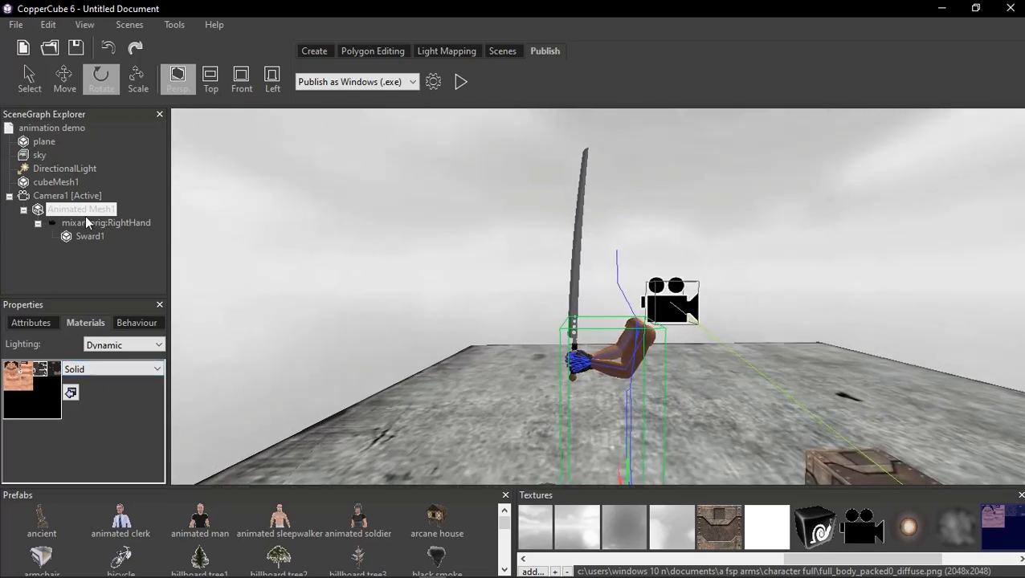
Set the arms mesh to the walk animation and test-play the scene.
{"action": "left_click", "coordinate": [44, 322]}
{"action": "left_click", "coordinate": [146, 462]}
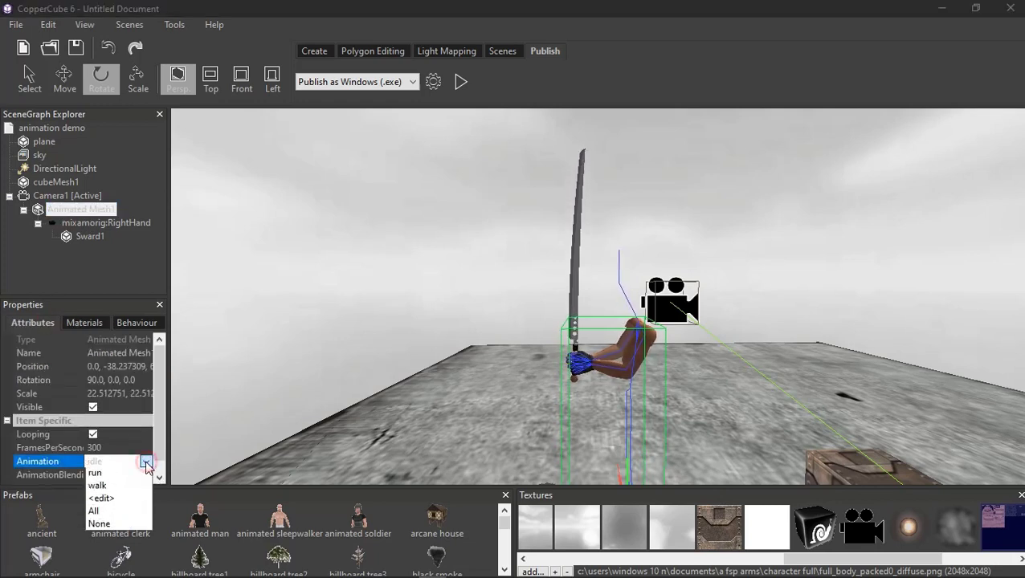
{"action": "left_click", "coordinate": [98, 501]}
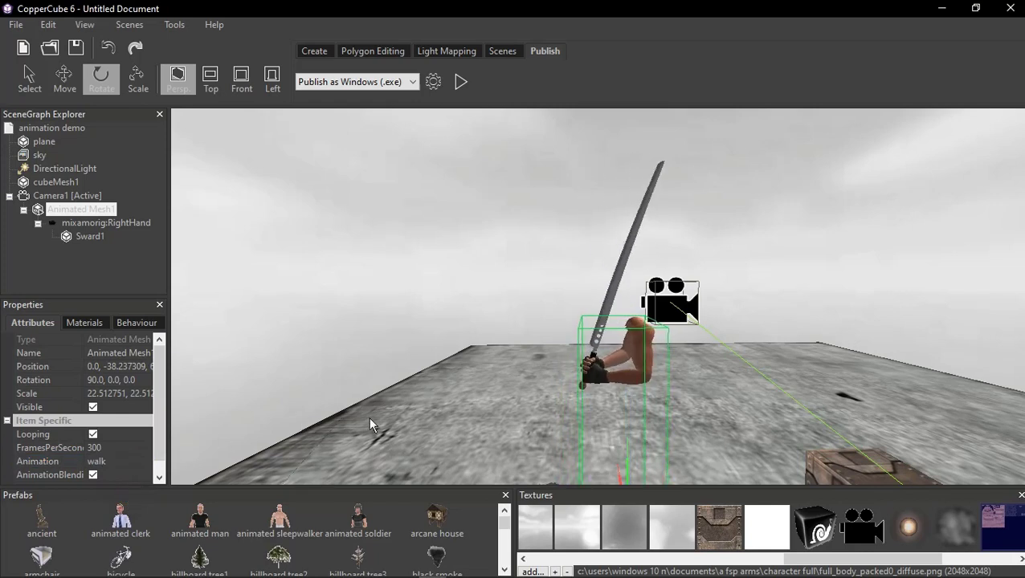
{"action": "left_click", "coordinate": [460, 79]}
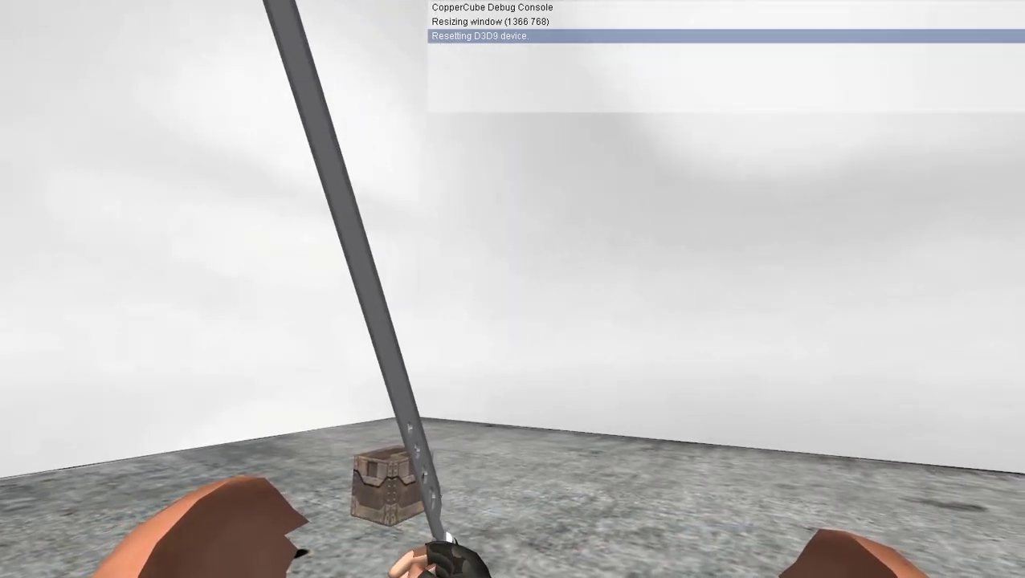
{"action": "key", "text": "Escape"}
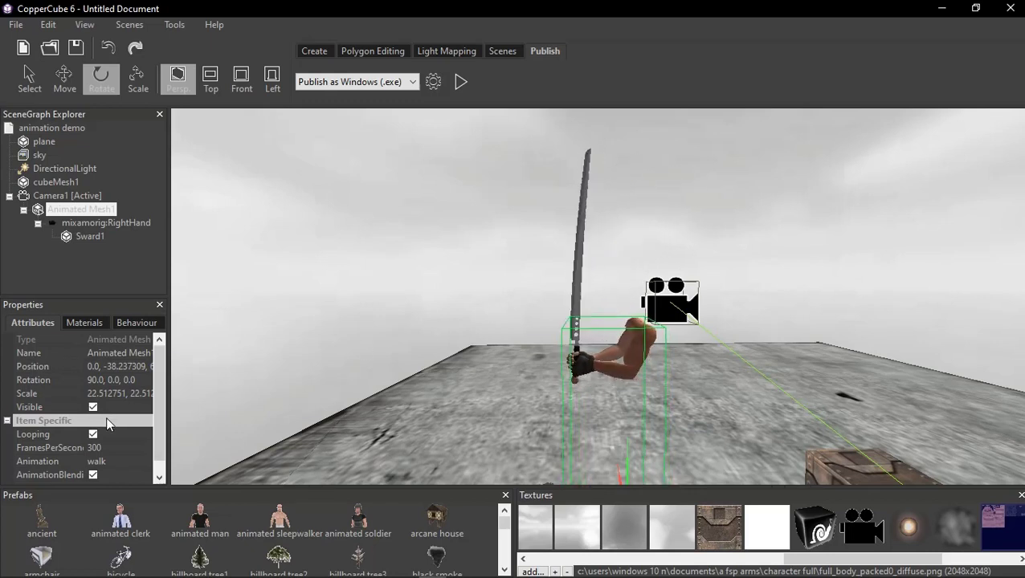
Switch Animated Mesh1 back to the idle animation.
{"action": "left_click", "coordinate": [146, 461]}
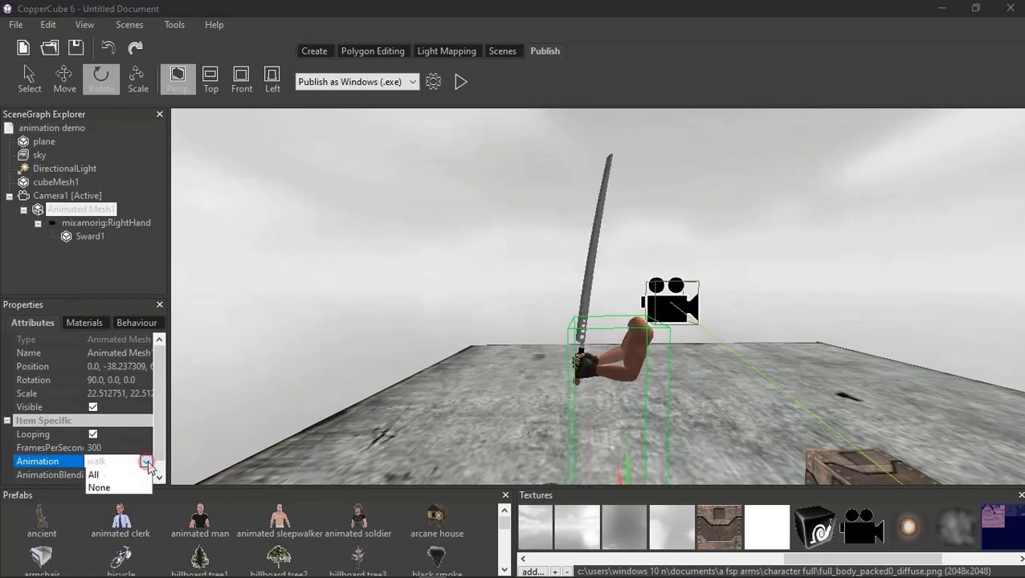
{"action": "left_click", "coordinate": [137, 478]}
{"action": "scroll", "coordinate": [563, 391], "scroll_direction": "up", "scroll_amount": 3}
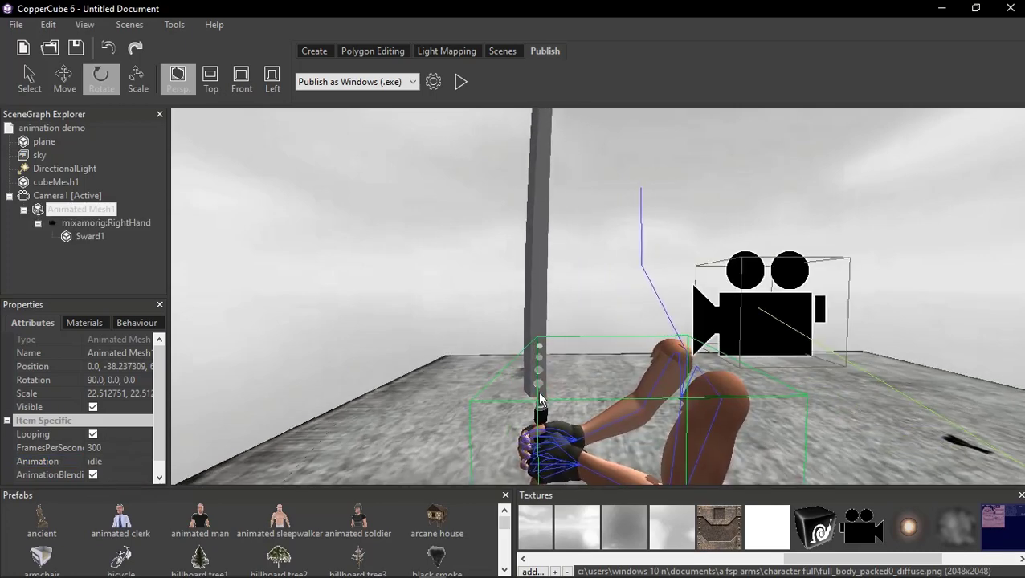
Select Sward1 and orbit the view around the arms and sword.
{"action": "left_click", "coordinate": [85, 239]}
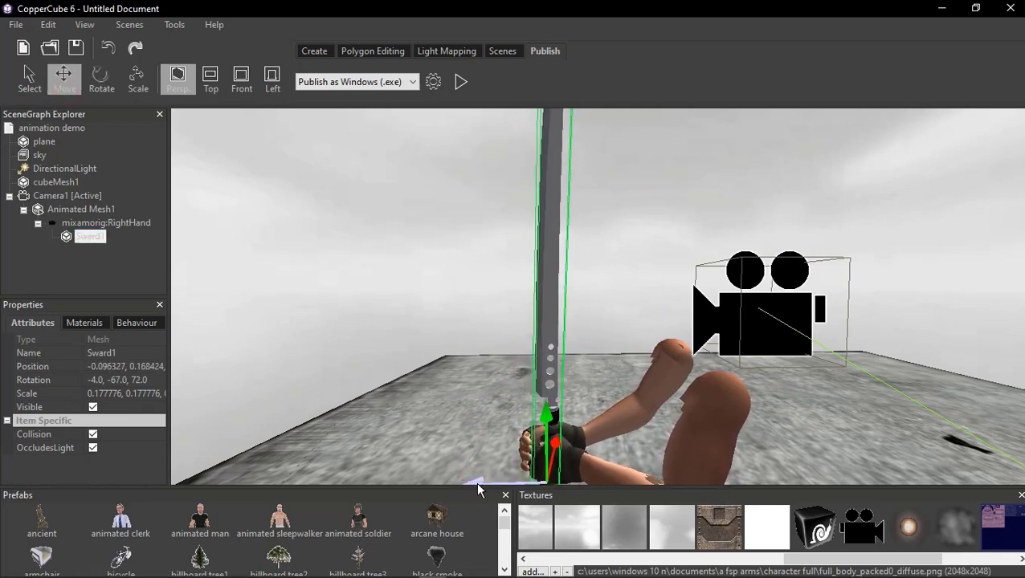
{"action": "mouse_move", "coordinate": [470, 481]}
{"action": "left_mouse_down"}
{"action": "mouse_move", "coordinate": [649, 462]}
{"action": "mouse_move", "coordinate": [640, 434]}
{"action": "mouse_move", "coordinate": [592, 396]}
{"action": "mouse_move", "coordinate": [557, 380]}
{"action": "mouse_move", "coordinate": [577, 409]}
{"action": "mouse_move", "coordinate": [556, 406]}
{"action": "mouse_move", "coordinate": [599, 394]}
{"action": "left_mouse_up"}
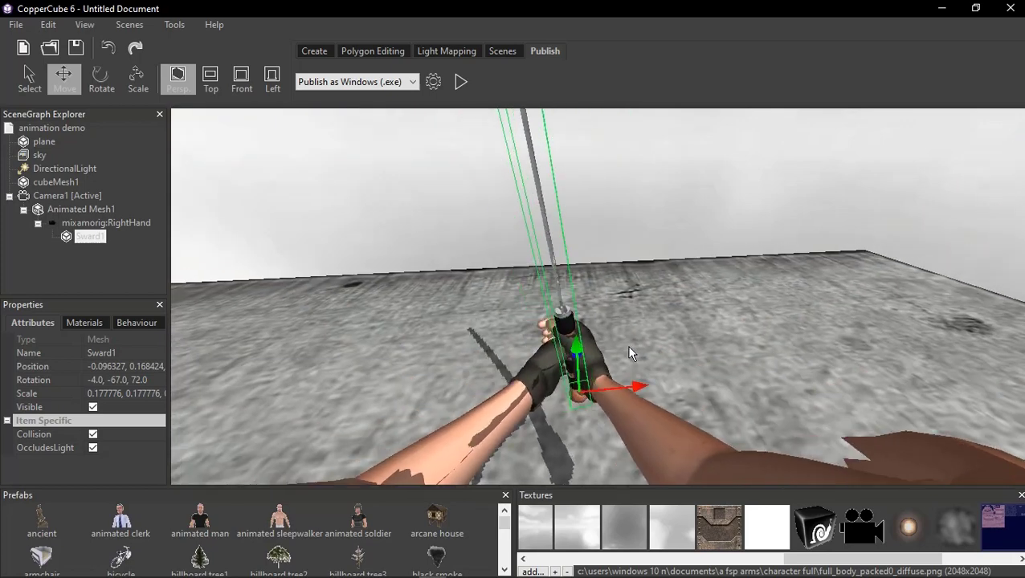
{"action": "left_click_drag", "start_coordinate": [629, 353], "coordinate": [510, 345]}
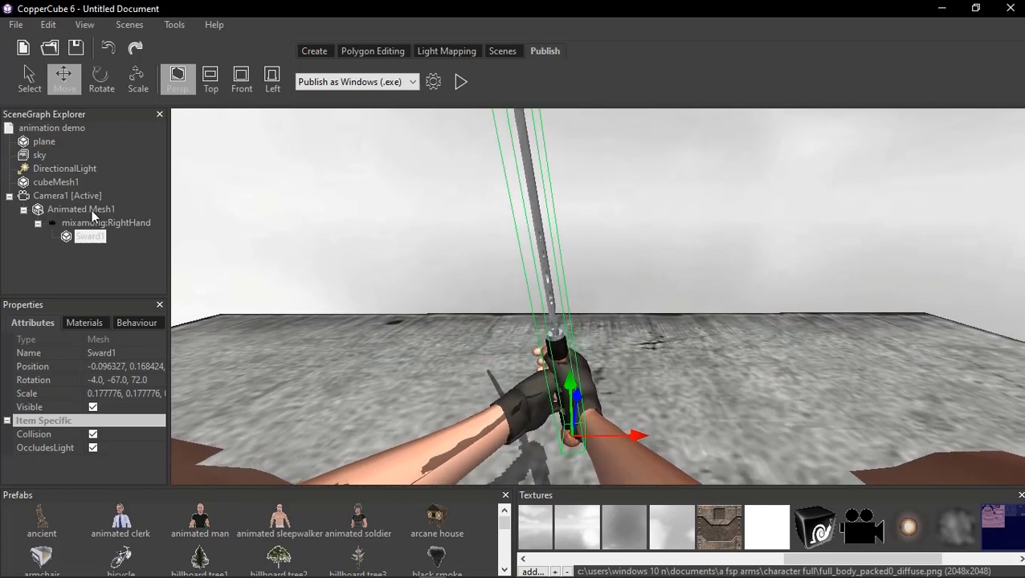
Rotate Sward1 to 0.0, -68.0, 77.0 so it stands upright, then start a test run.
{"action": "left_click", "coordinate": [117, 81]}
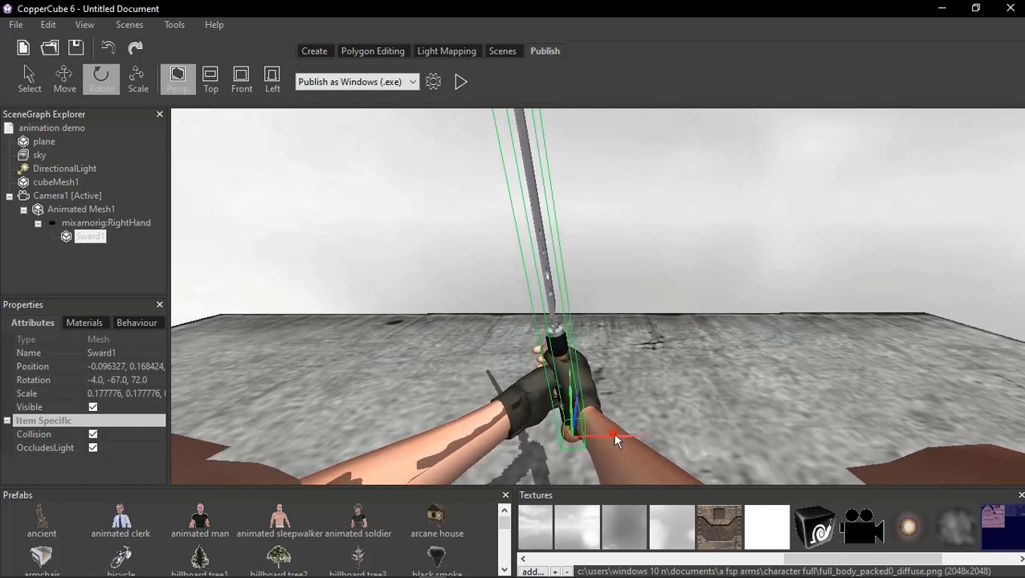
{"action": "left_click_drag", "start_coordinate": [612, 432], "coordinate": [550, 408]}
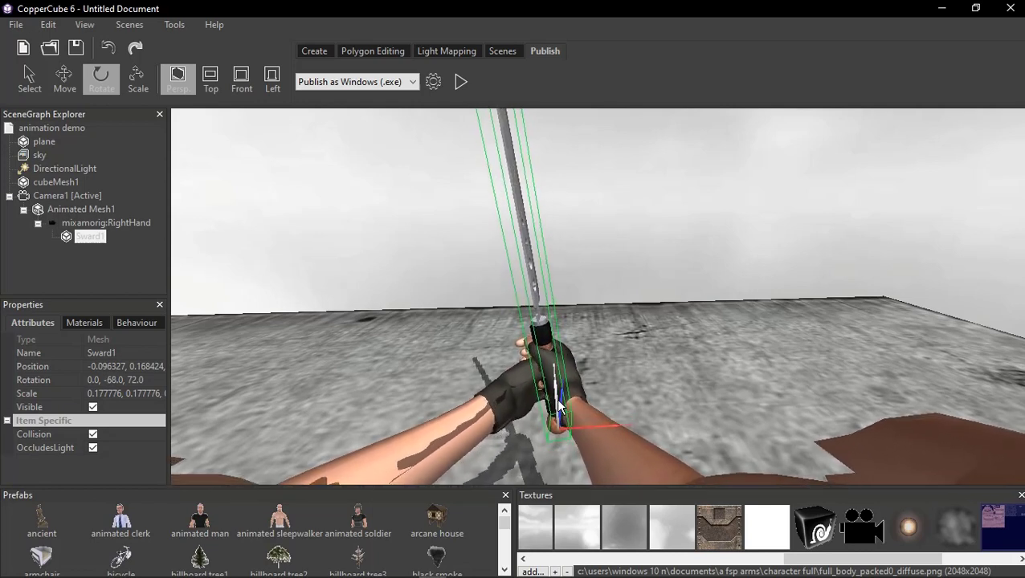
{"action": "mouse_move", "coordinate": [559, 406]}
{"action": "left_mouse_down"}
{"action": "mouse_move", "coordinate": [471, 412]}
{"action": "mouse_move", "coordinate": [551, 407]}
{"action": "left_mouse_up"}
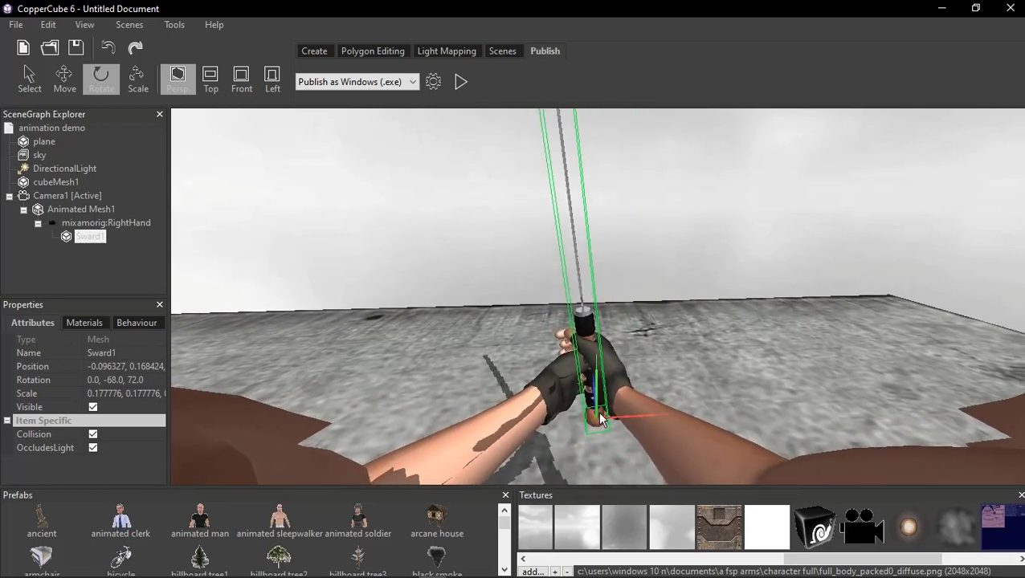
{"action": "mouse_move", "coordinate": [590, 391]}
{"action": "left_mouse_down"}
{"action": "mouse_move", "coordinate": [542, 390]}
{"action": "mouse_move", "coordinate": [628, 381]}
{"action": "left_mouse_up"}
{"action": "mouse_move", "coordinate": [554, 378]}
{"action": "left_mouse_down"}
{"action": "mouse_move", "coordinate": [444, 371]}
{"action": "mouse_move", "coordinate": [313, 389]}
{"action": "mouse_move", "coordinate": [298, 381]}
{"action": "left_mouse_up"}
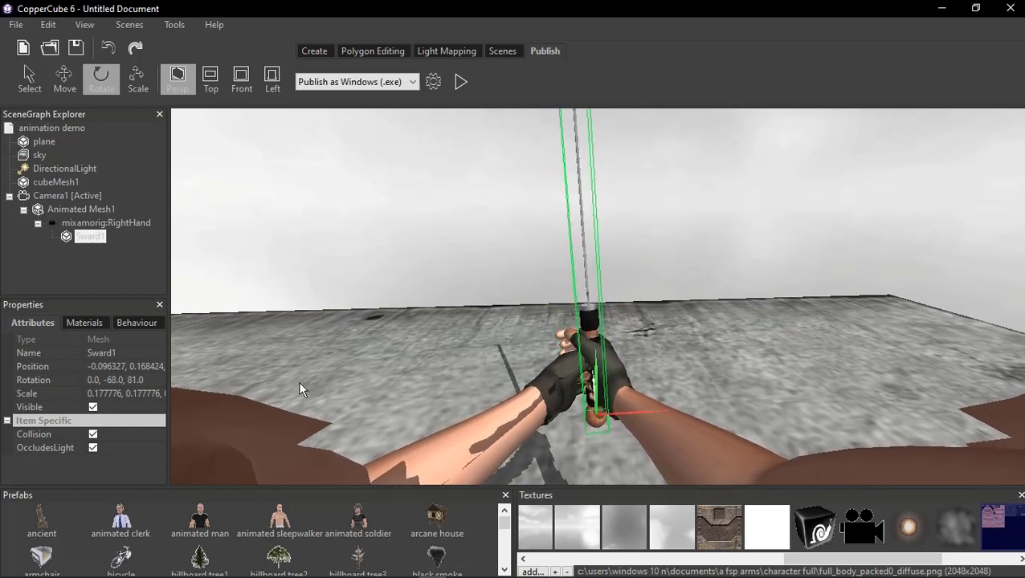
{"action": "left_click", "coordinate": [462, 85]}
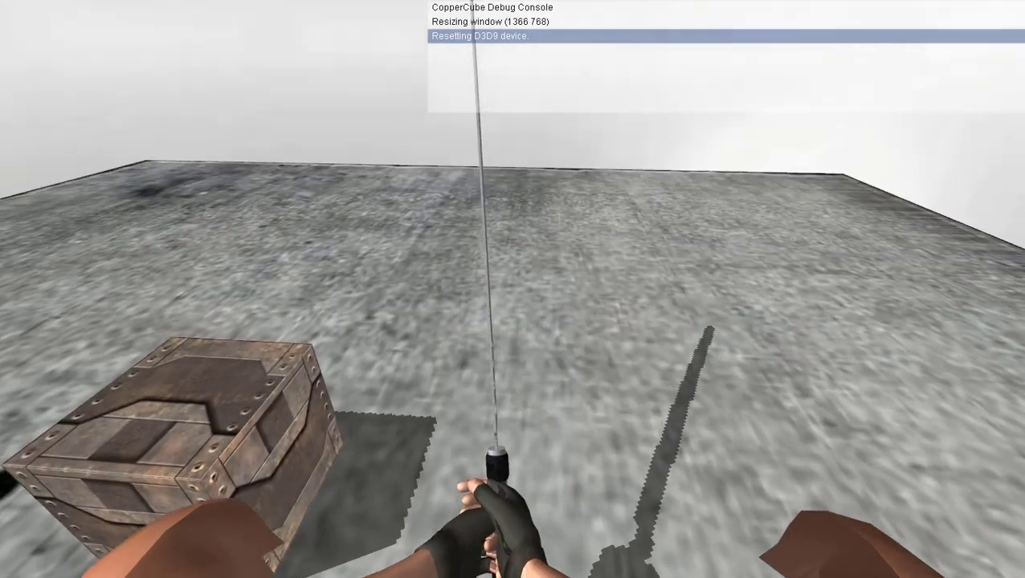
Lower the sword slightly along its blue axis in the grip and test-play again.
{"action": "key", "text": "Escape"}
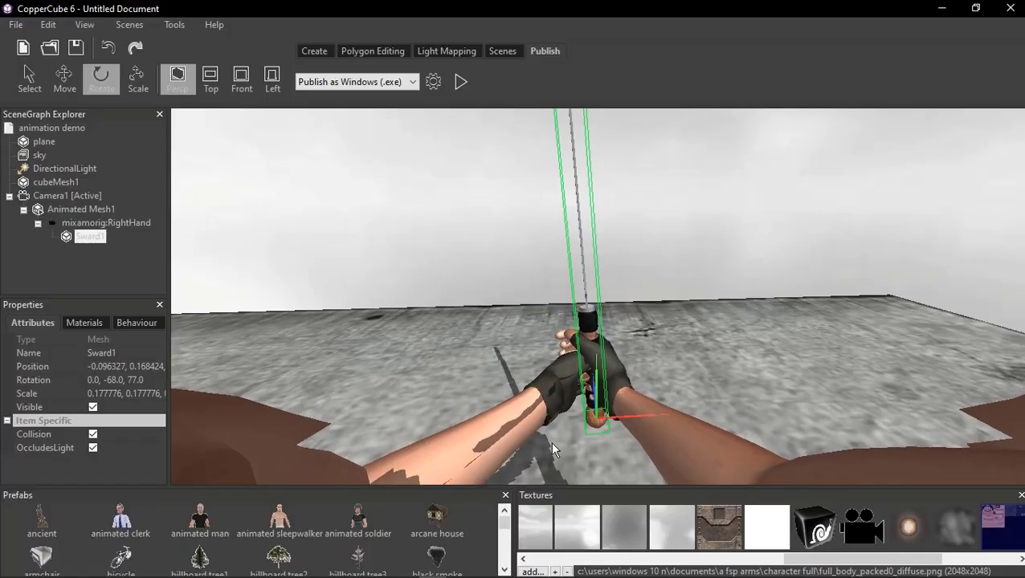
{"action": "right_click_drag", "start_coordinate": [550, 441], "coordinate": [488, 420]}
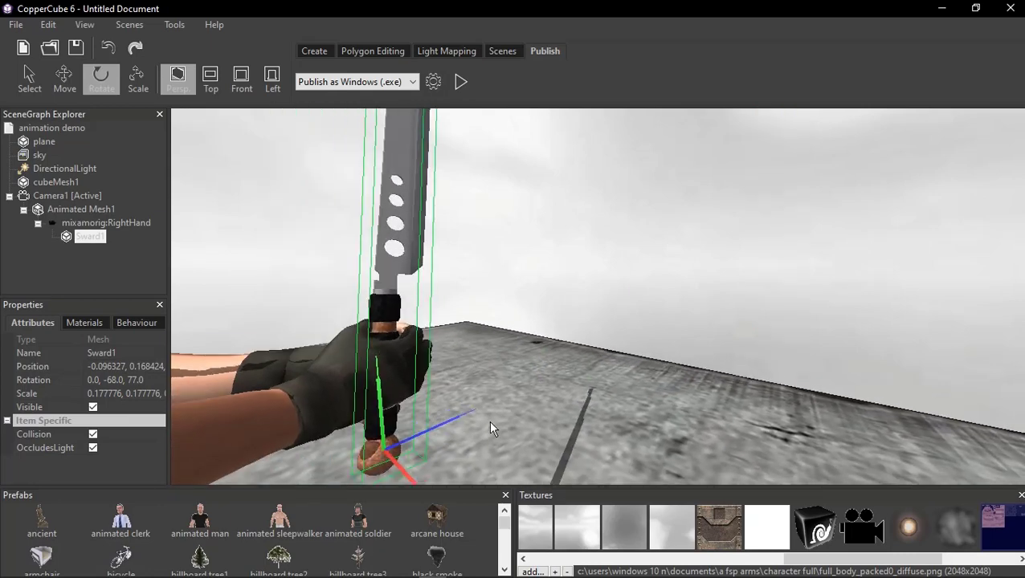
{"action": "left_click", "coordinate": [64, 77]}
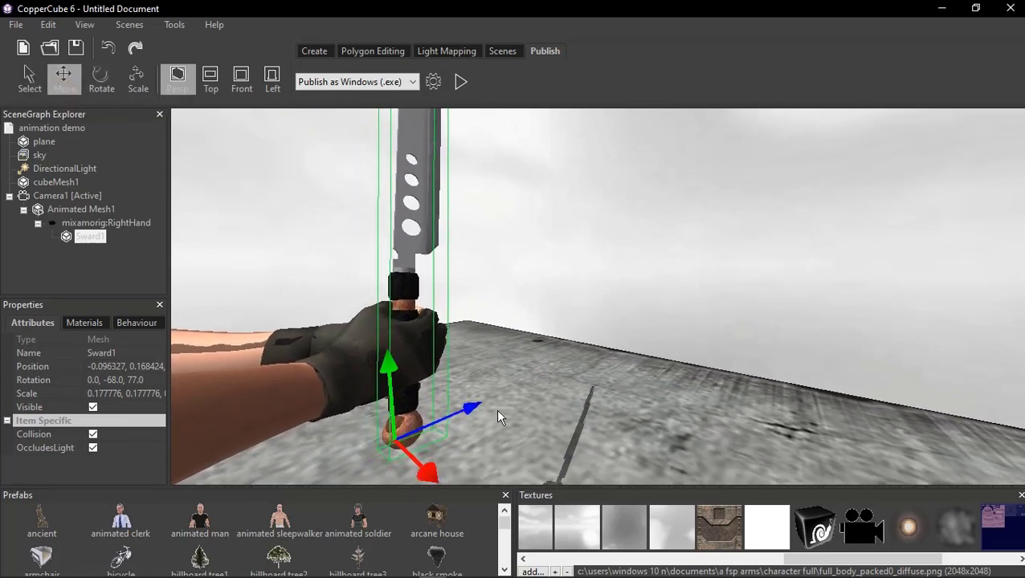
{"action": "left_click_drag", "start_coordinate": [496, 408], "coordinate": [463, 409]}
{"action": "left_click", "coordinate": [463, 87]}
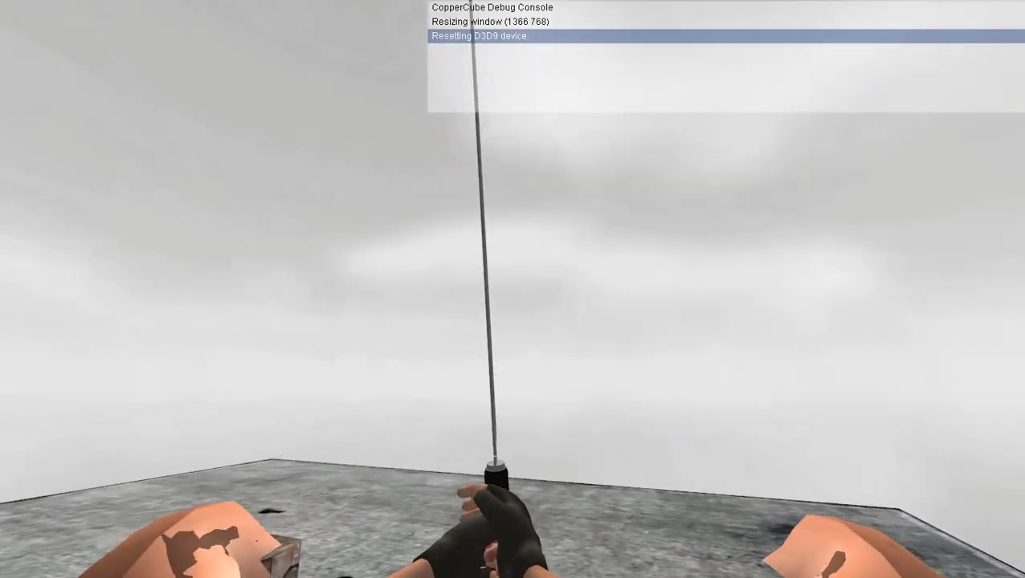
Nudge Sward1 to position -0.092971, 0.178543 so it sits properly in the gloved hand.
{"action": "key", "text": "Escape"}
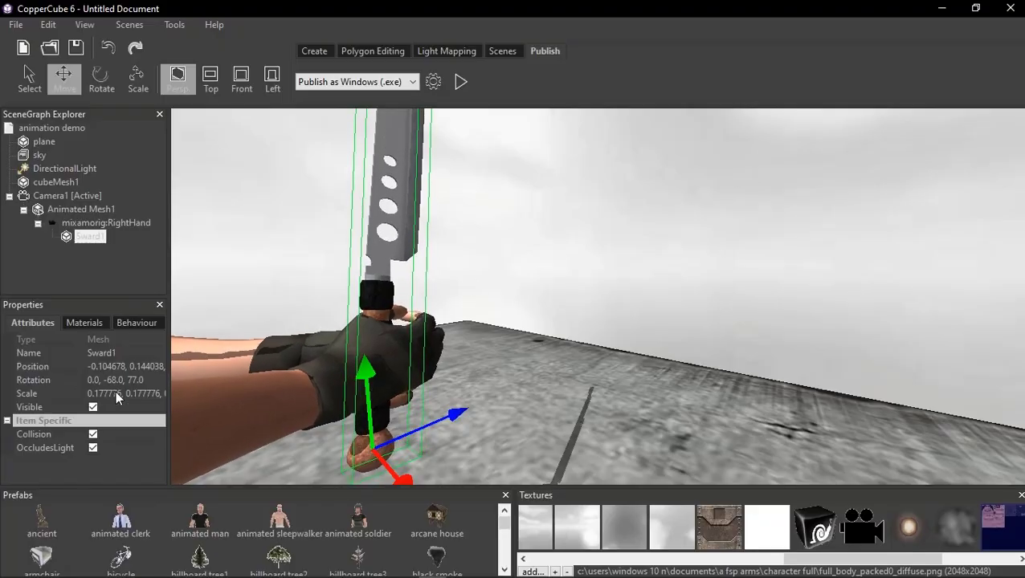
{"action": "mouse_move", "coordinate": [385, 307]}
{"action": "left_mouse_down"}
{"action": "mouse_move", "coordinate": [591, 362]}
{"action": "mouse_move", "coordinate": [578, 345]}
{"action": "left_mouse_up"}
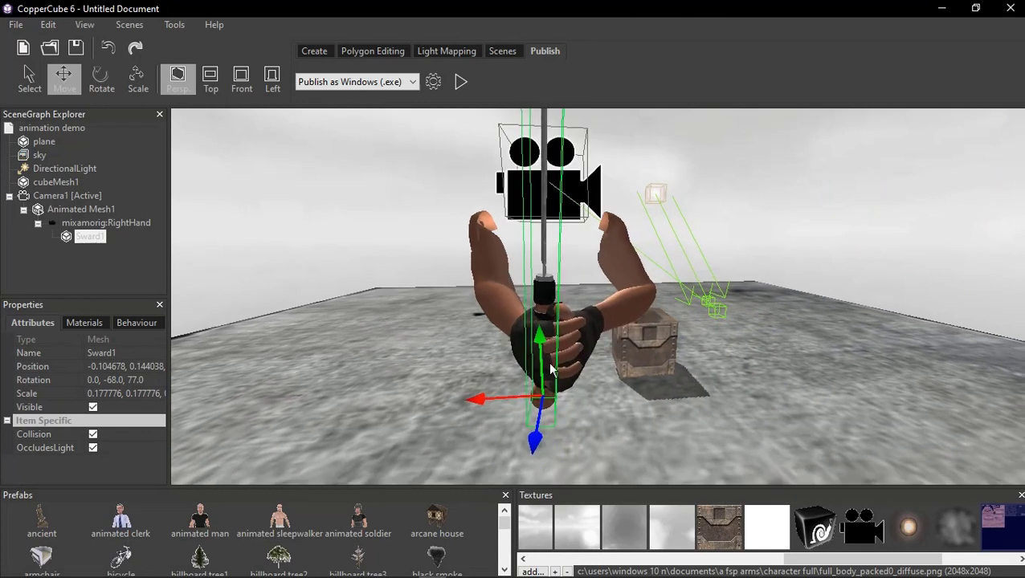
{"action": "left_click_drag", "start_coordinate": [534, 446], "coordinate": [555, 455]}
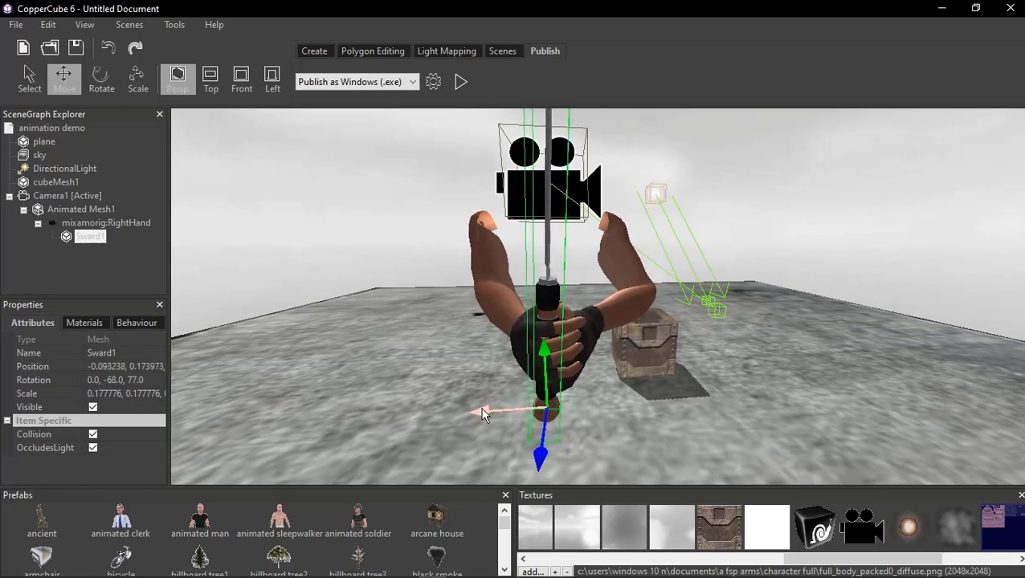
{"action": "left_click_drag", "start_coordinate": [264, 389], "coordinate": [514, 345]}
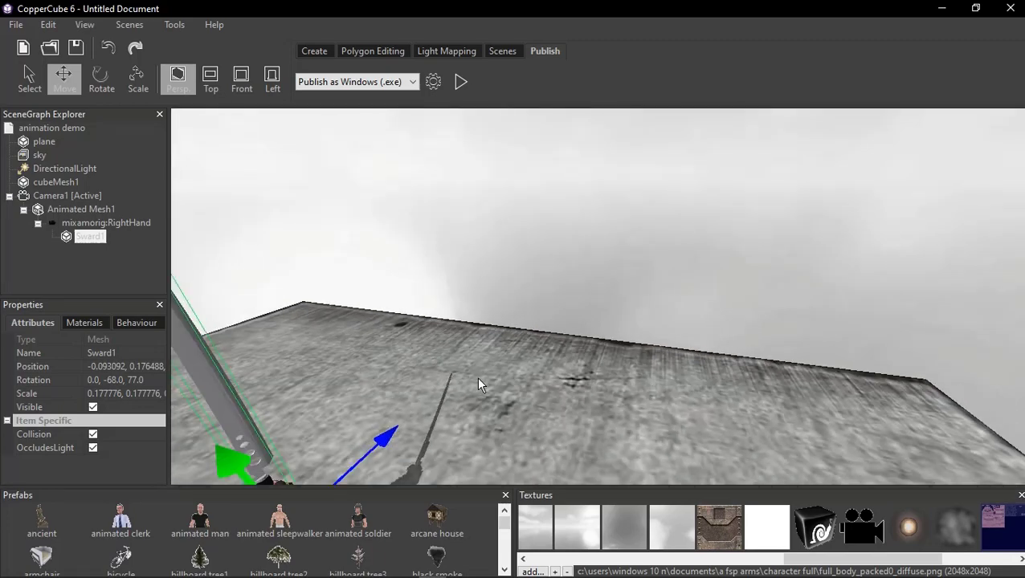
{"action": "left_click_drag", "start_coordinate": [515, 398], "coordinate": [541, 402]}
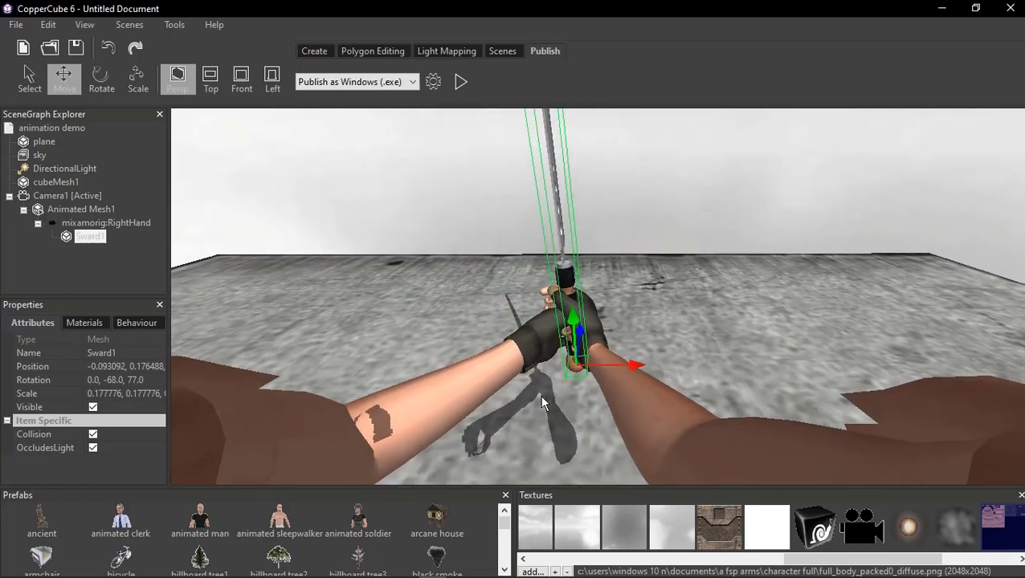
{"action": "left_click_drag", "start_coordinate": [636, 361], "coordinate": [636, 368]}
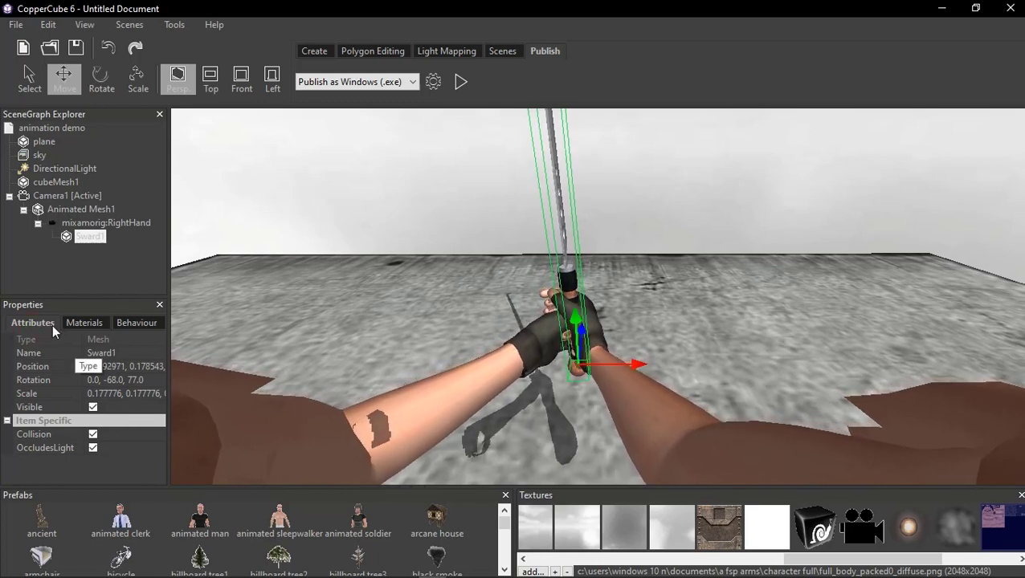
Set Animated Mesh1's animation to walk and check it in a brief test run.
{"action": "left_click", "coordinate": [98, 224]}
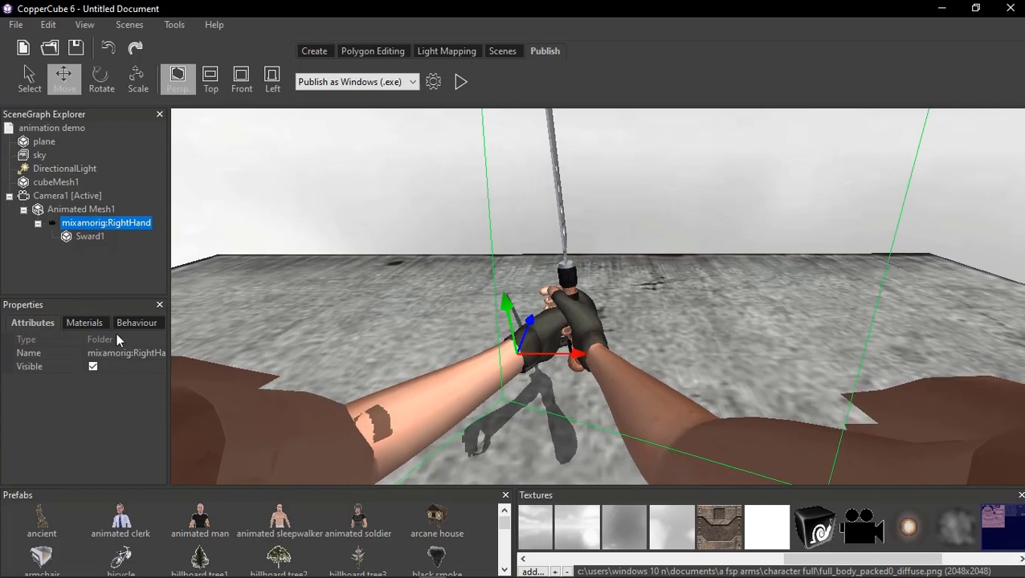
{"action": "left_click", "coordinate": [74, 211]}
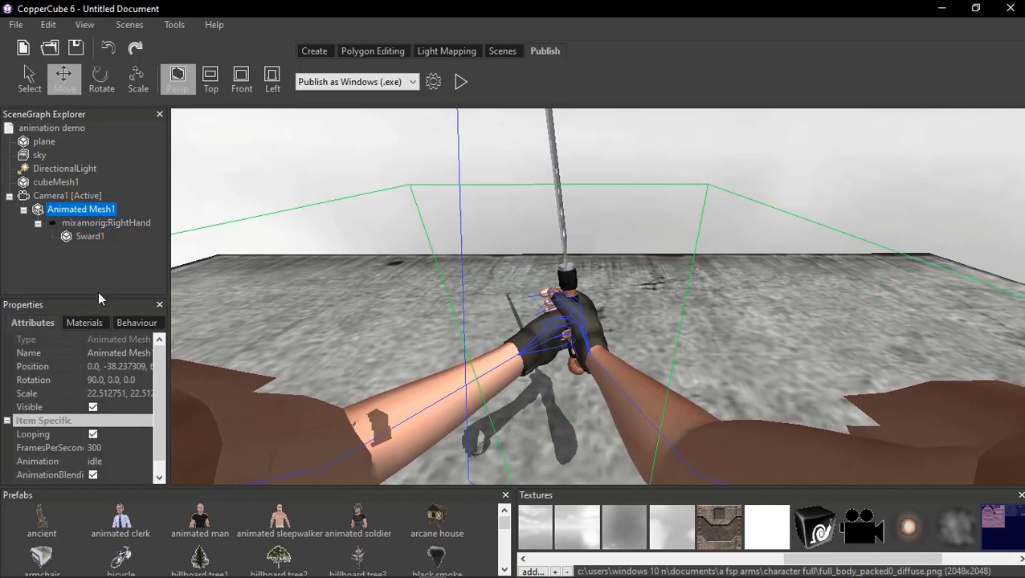
{"action": "left_click", "coordinate": [146, 462]}
{"action": "left_click", "coordinate": [129, 499]}
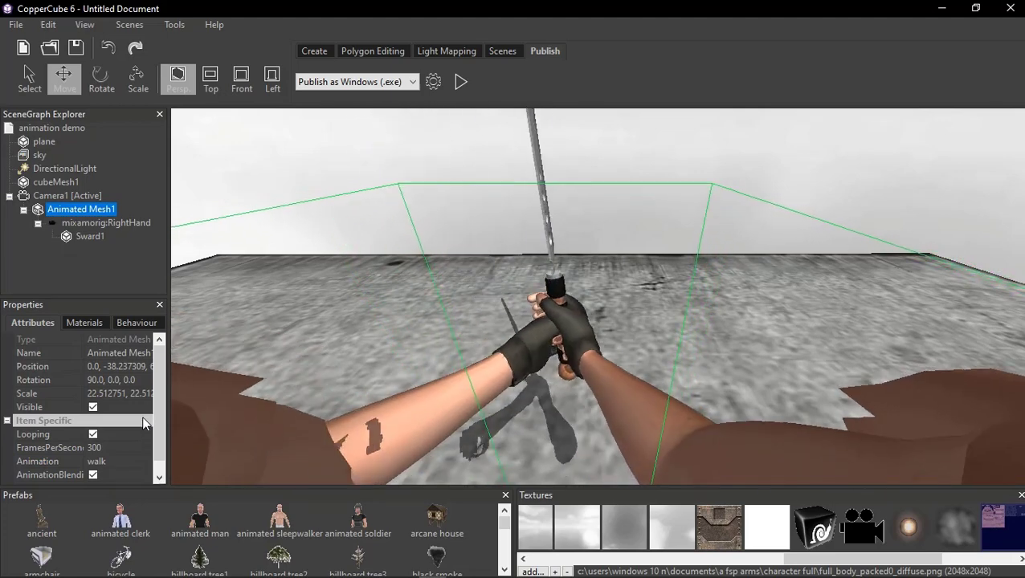
{"action": "left_click", "coordinate": [456, 82]}
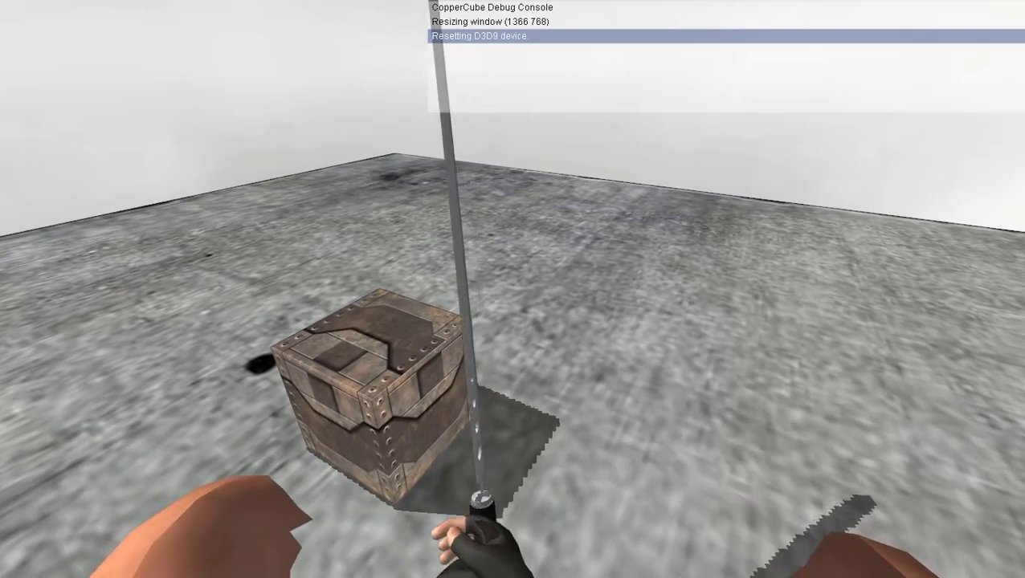
{"action": "mouse_move", "coordinate": [512, 289]}
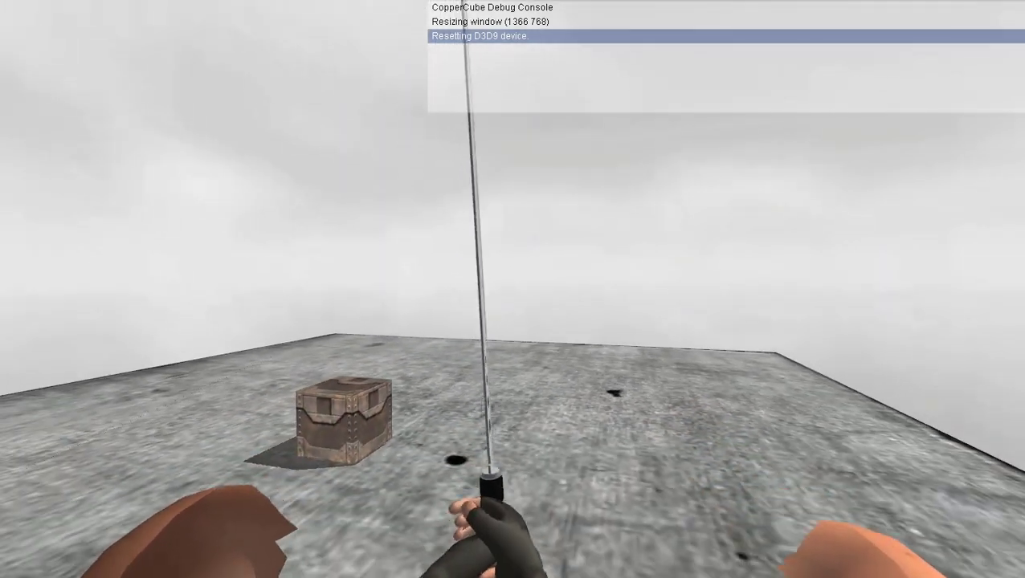
{"action": "key", "text": "Escape"}
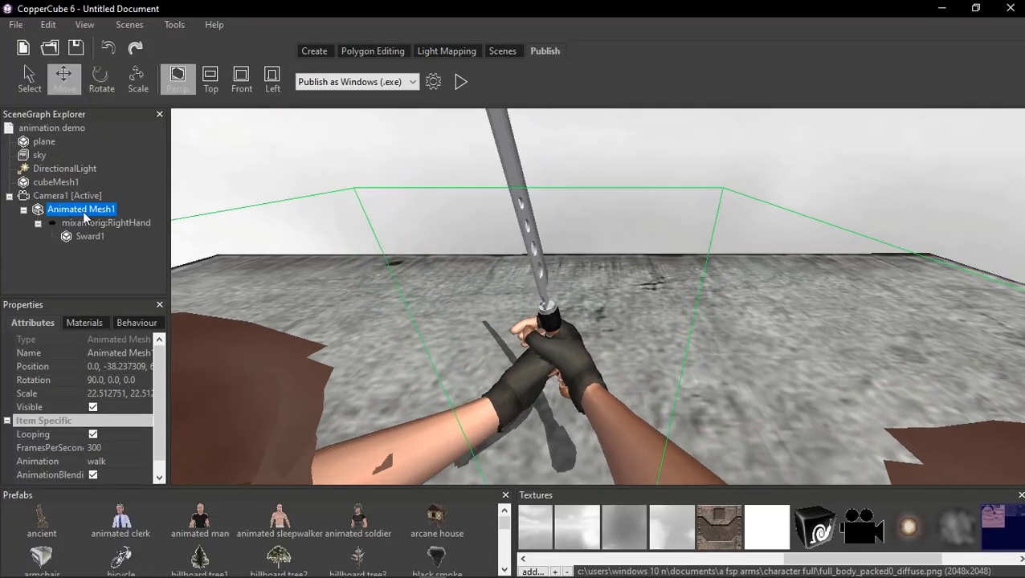
Change Camera1's FieldOfView_Deg from 72 to 88 and launch a test play.
{"action": "left_click", "coordinate": [69, 196]}
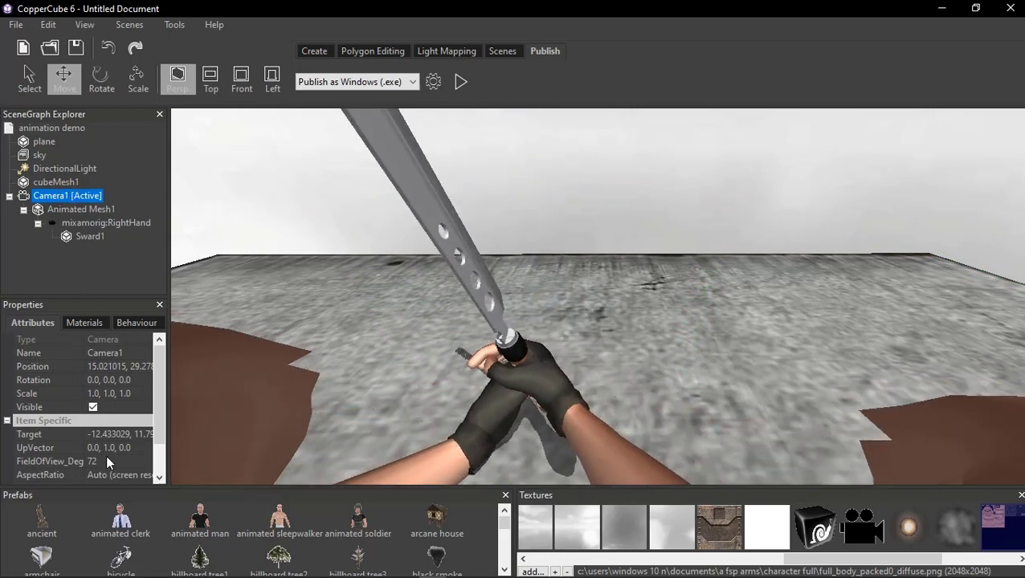
{"action": "left_click", "coordinate": [100, 461]}
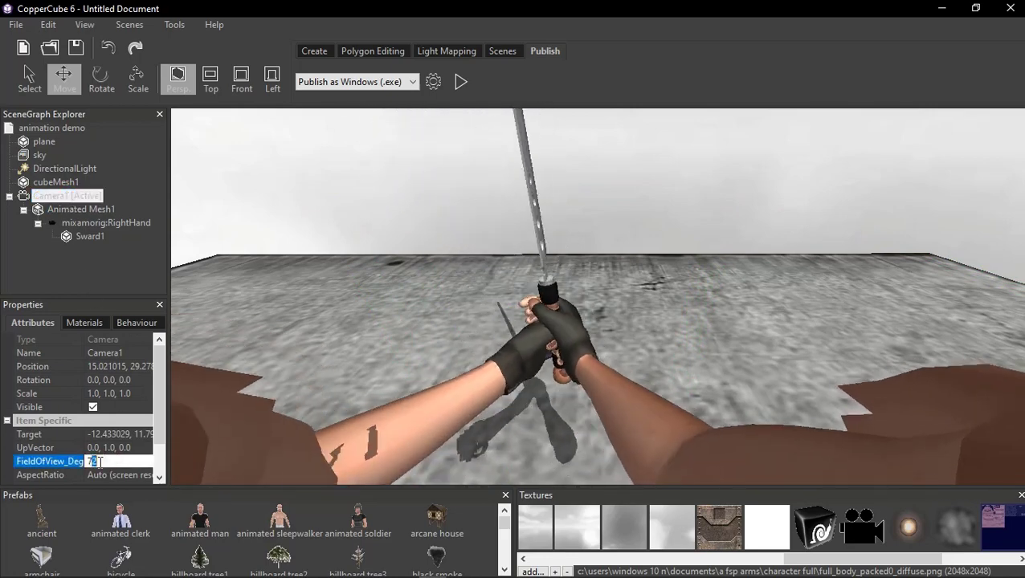
{"action": "left_click", "coordinate": [111, 474]}
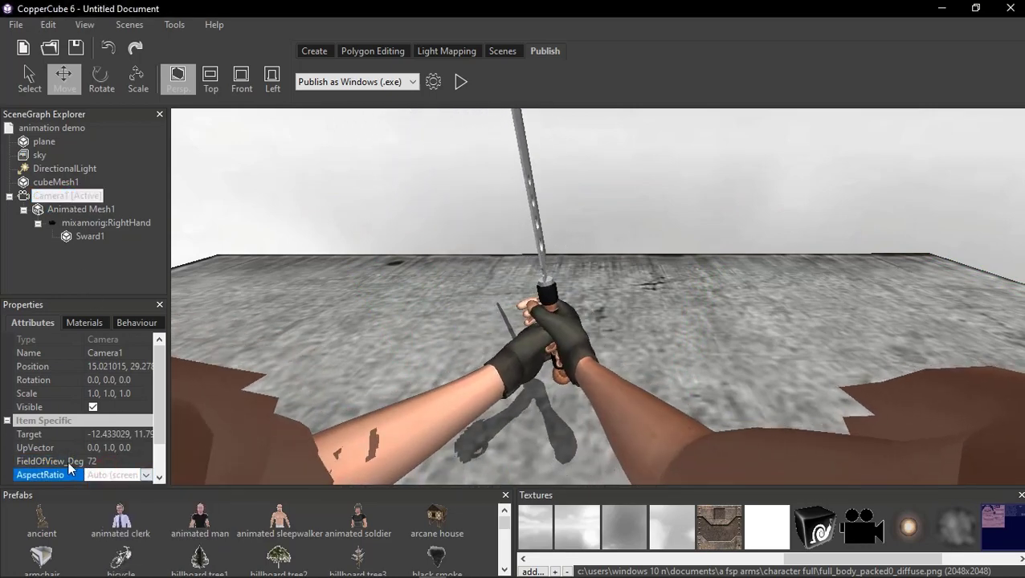
{"action": "left_click", "coordinate": [120, 461]}
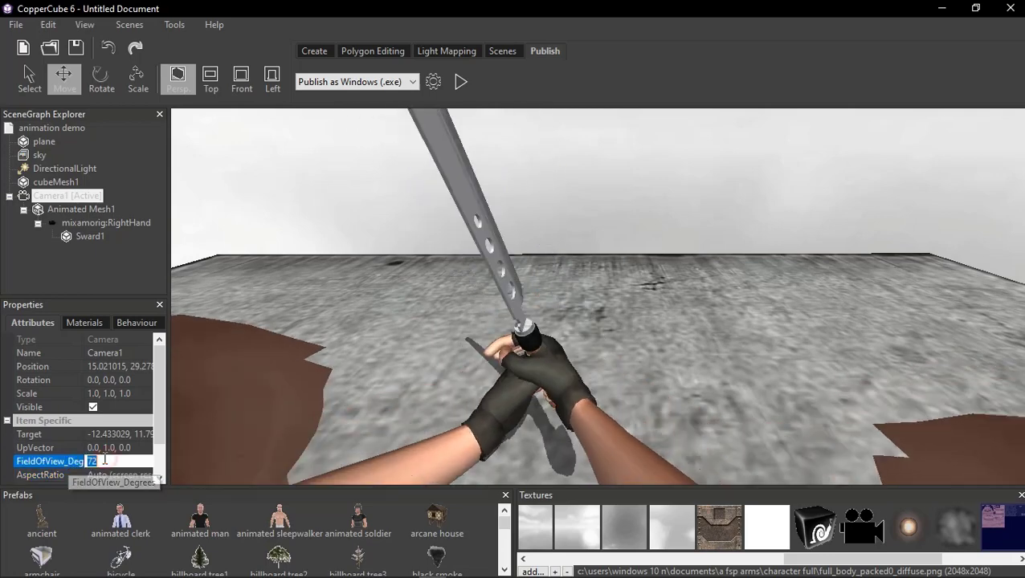
{"action": "type", "text": "5"}
{"action": "key", "text": "Return"}
{"action": "left_click", "coordinate": [87, 463]}
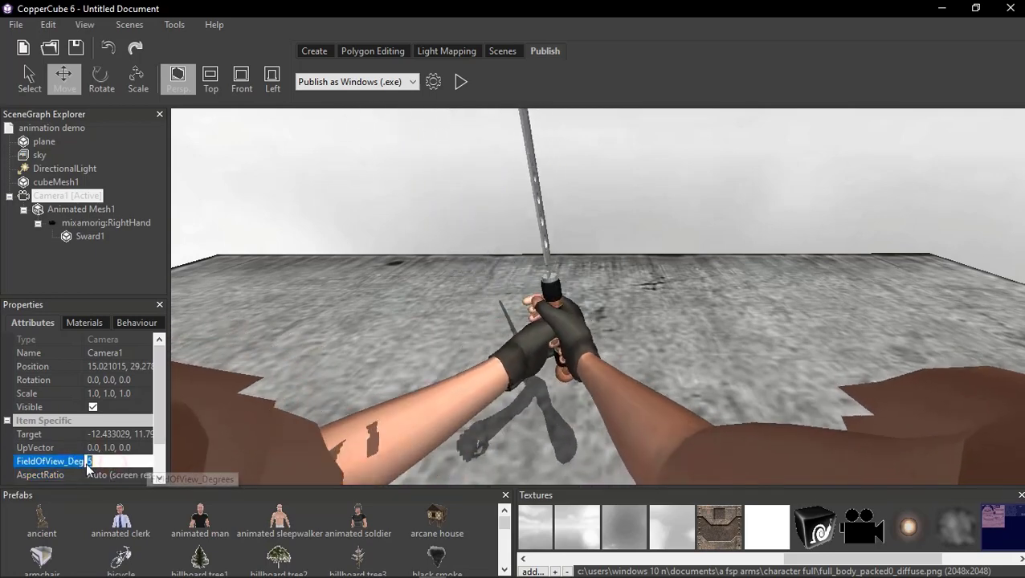
{"action": "left_click", "coordinate": [105, 461]}
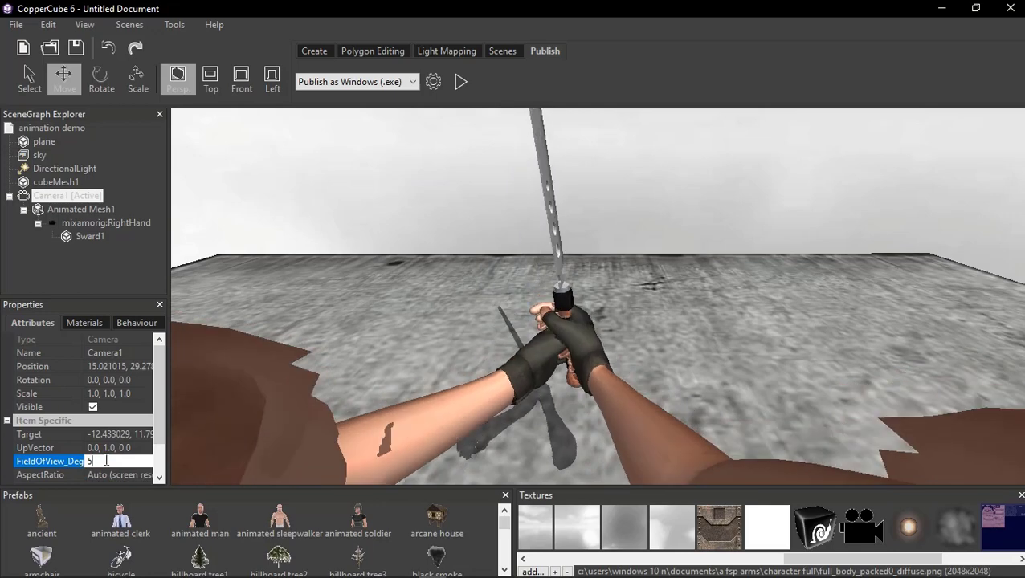
{"action": "double_click", "coordinate": [102, 463]}
{"action": "type", "text": "88"}
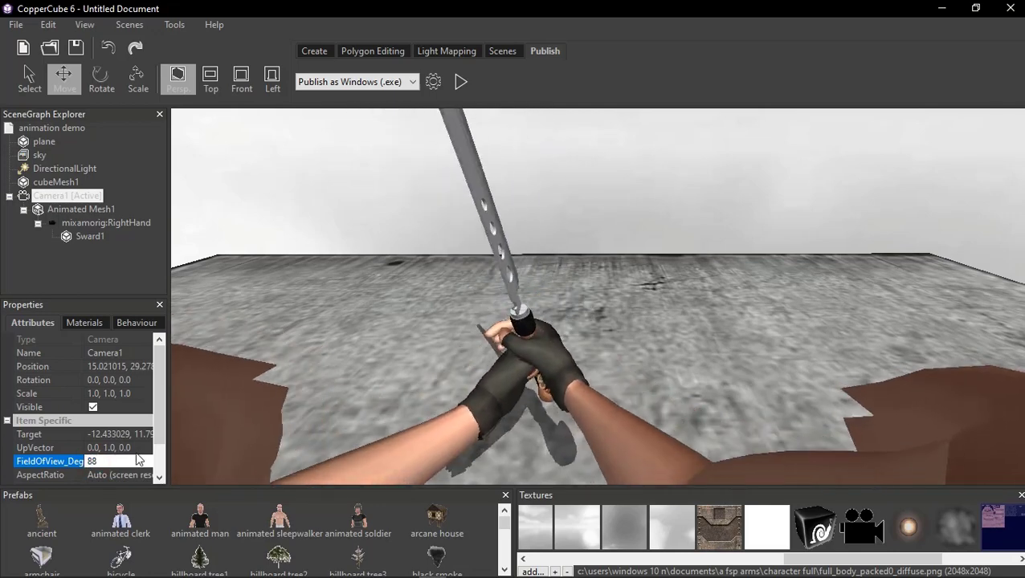
{"action": "left_click", "coordinate": [460, 83]}
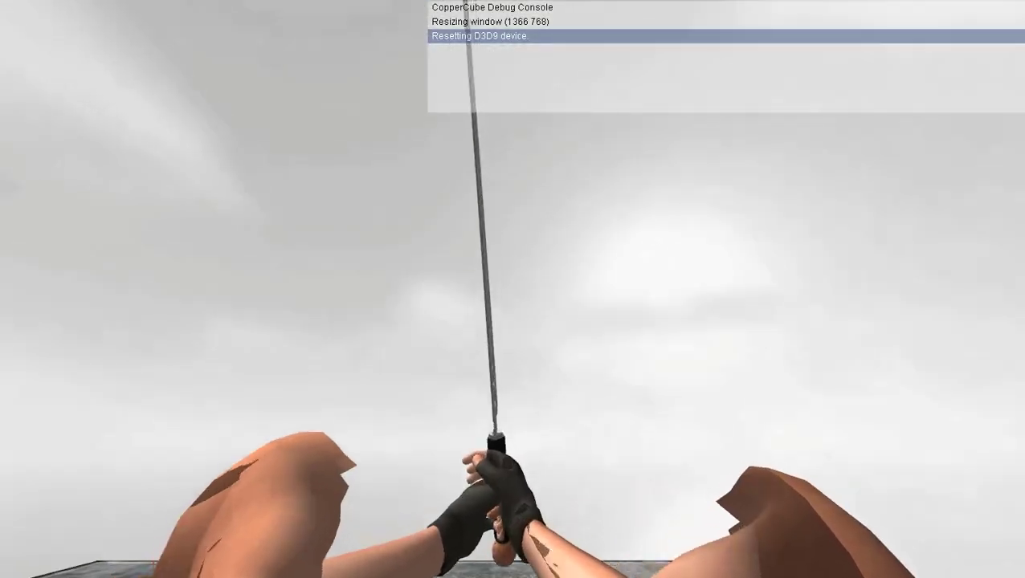
Walk forward in the running game to check the 88-degree view, then close it.
{"action": "key", "text": "w"}
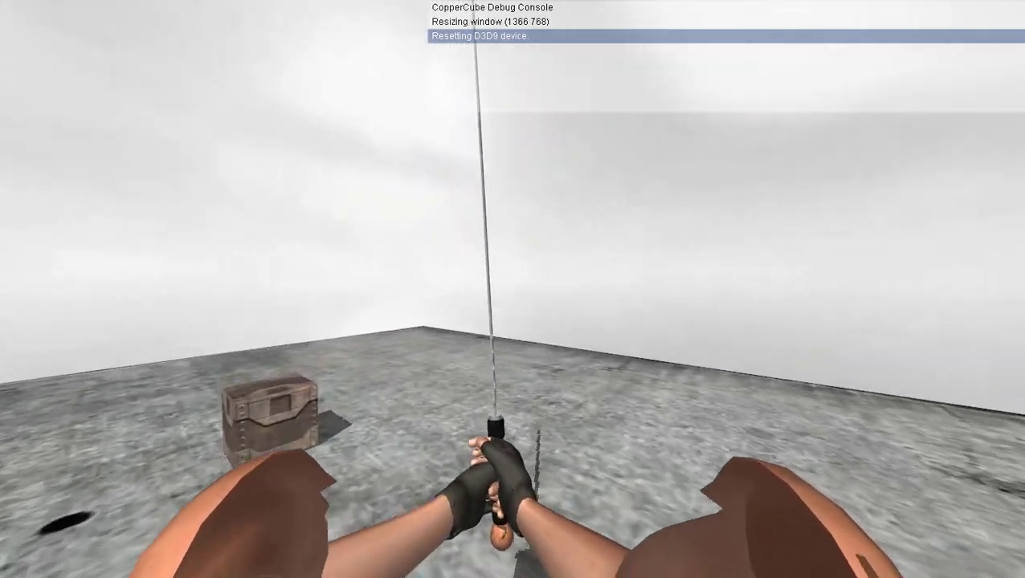
{"action": "key", "text": "Escape"}
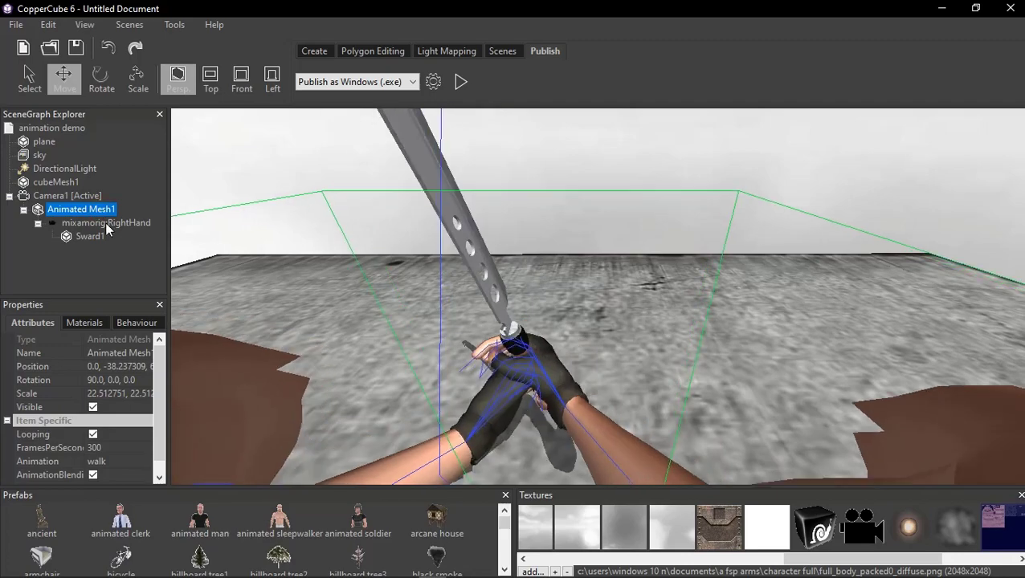
Select the right-hand bone, then Animated Mesh1, and zoom out to see the whole rig.
{"action": "left_click", "coordinate": [106, 222]}
{"action": "scroll", "coordinate": [425, 303], "scroll_direction": "down", "scroll_amount": 5}
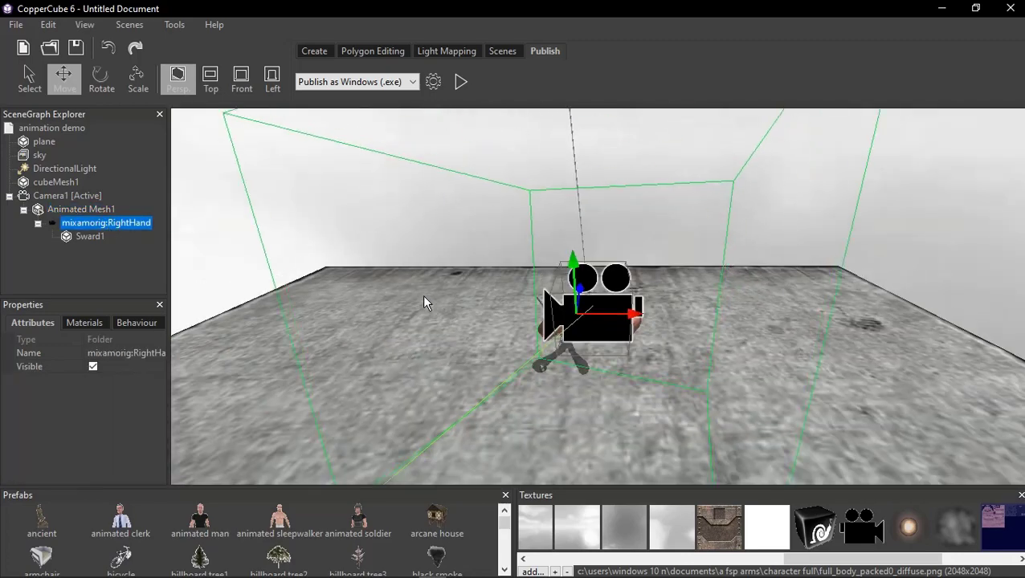
{"action": "scroll", "coordinate": [572, 361], "scroll_direction": "up", "scroll_amount": 10}
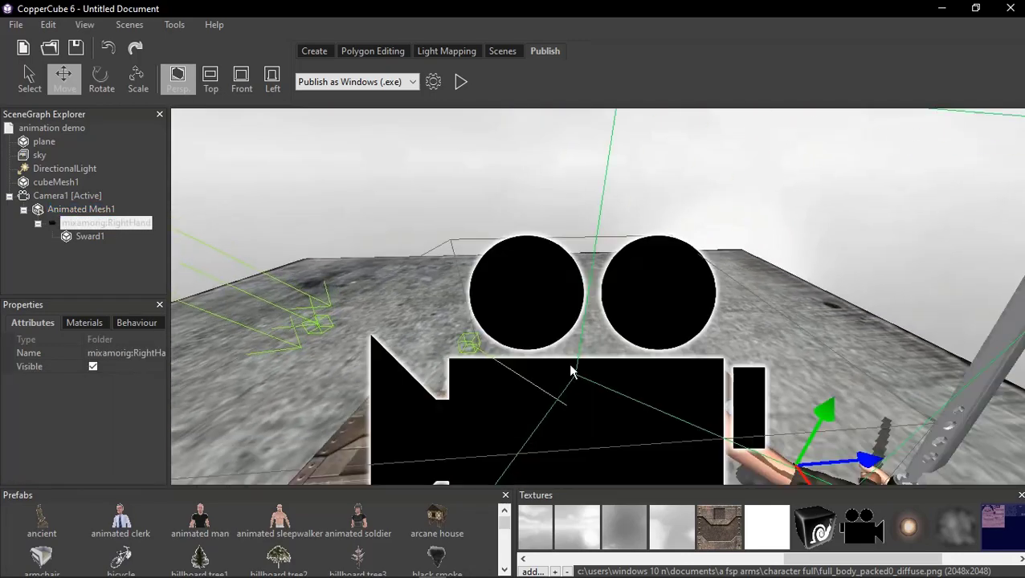
{"action": "scroll", "coordinate": [572, 360], "scroll_direction": "down", "scroll_amount": 5}
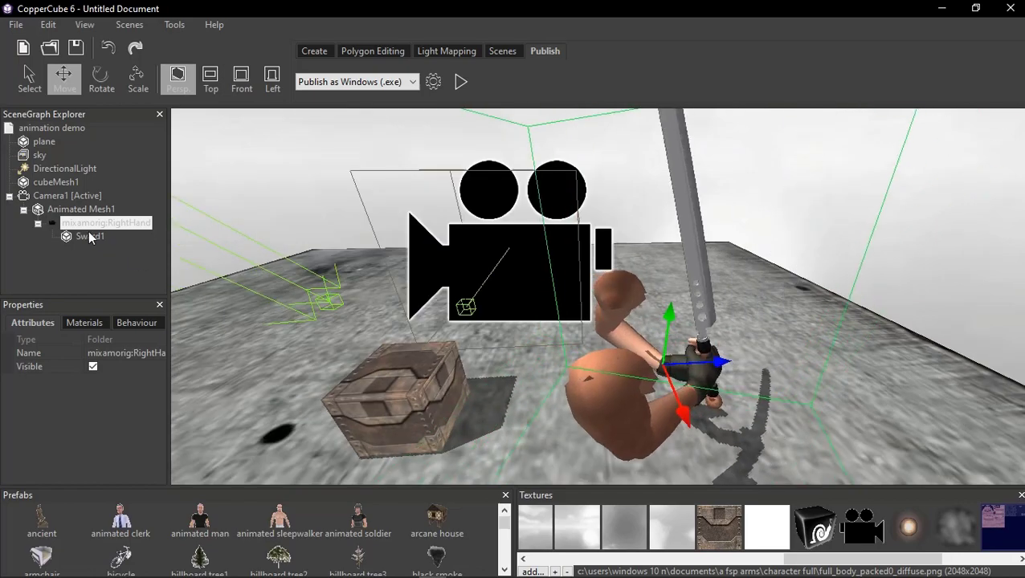
{"action": "left_click", "coordinate": [82, 210]}
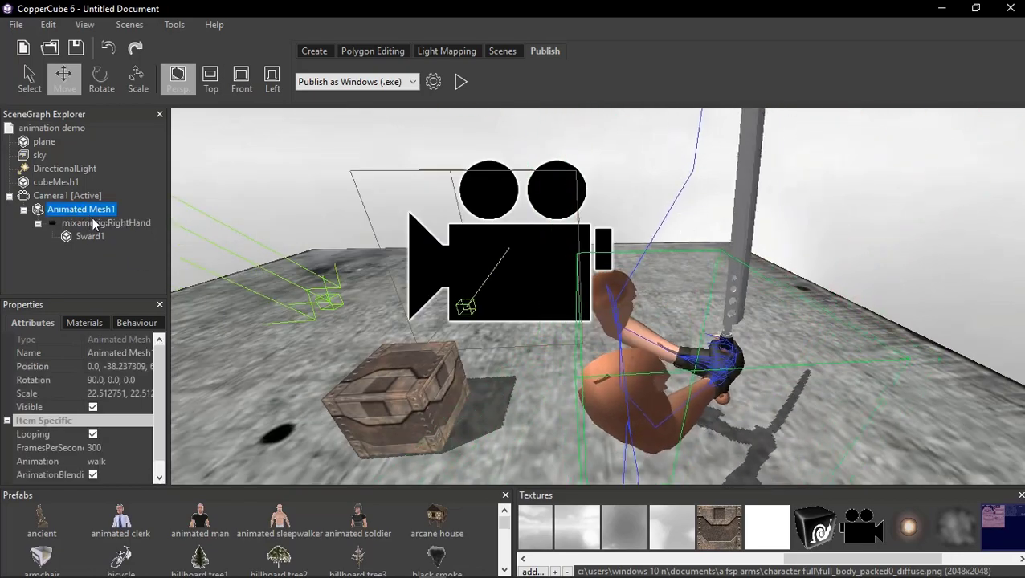
{"action": "scroll", "coordinate": [680, 333], "scroll_direction": "down", "scroll_amount": 3}
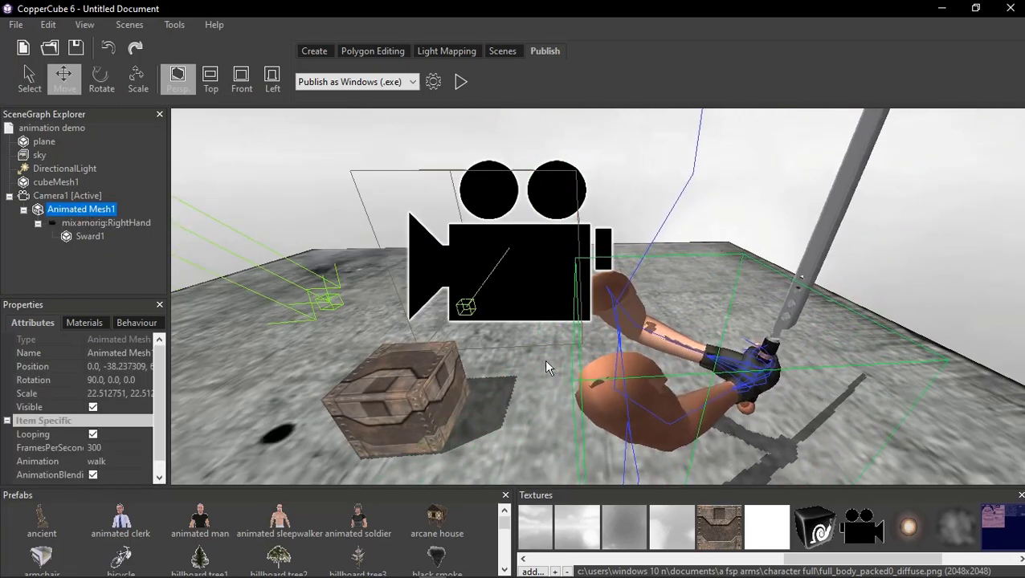
{"action": "scroll", "coordinate": [486, 294], "scroll_direction": "down", "scroll_amount": 3}
{"action": "scroll", "coordinate": [486, 295], "scroll_direction": "down", "scroll_amount": 2}
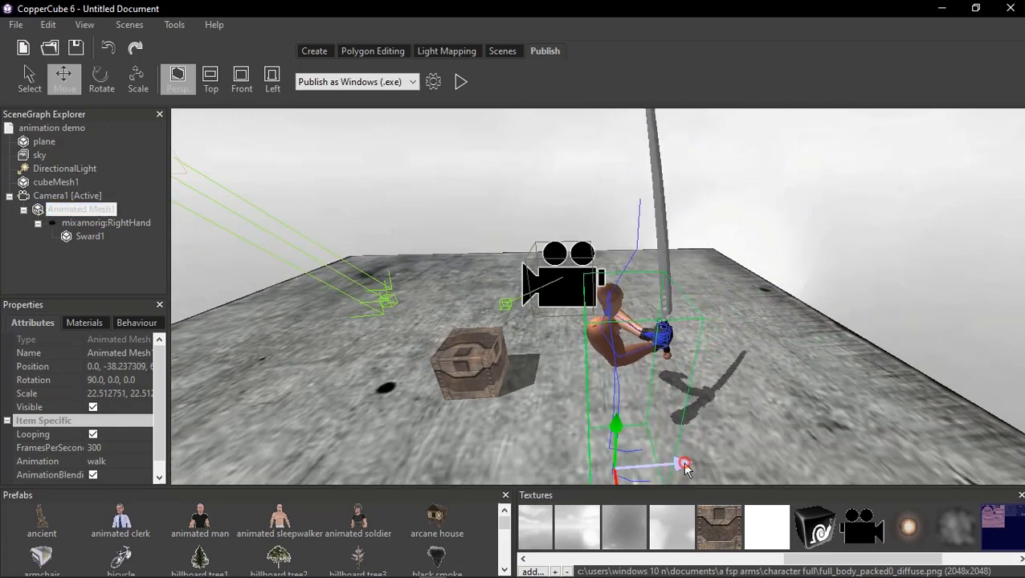
{"action": "left_click", "coordinate": [464, 82]}
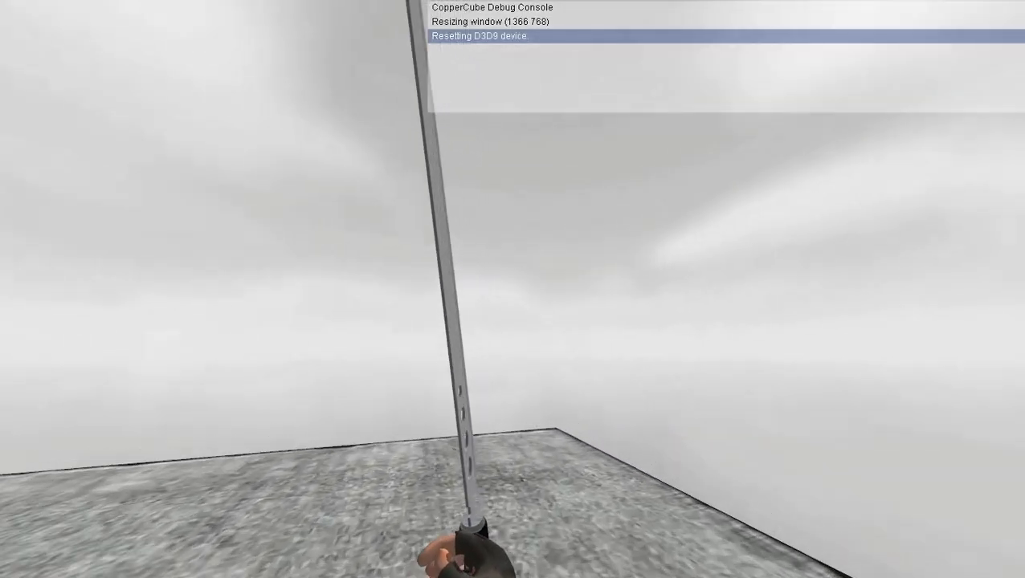
{"action": "key", "text": "Escape"}
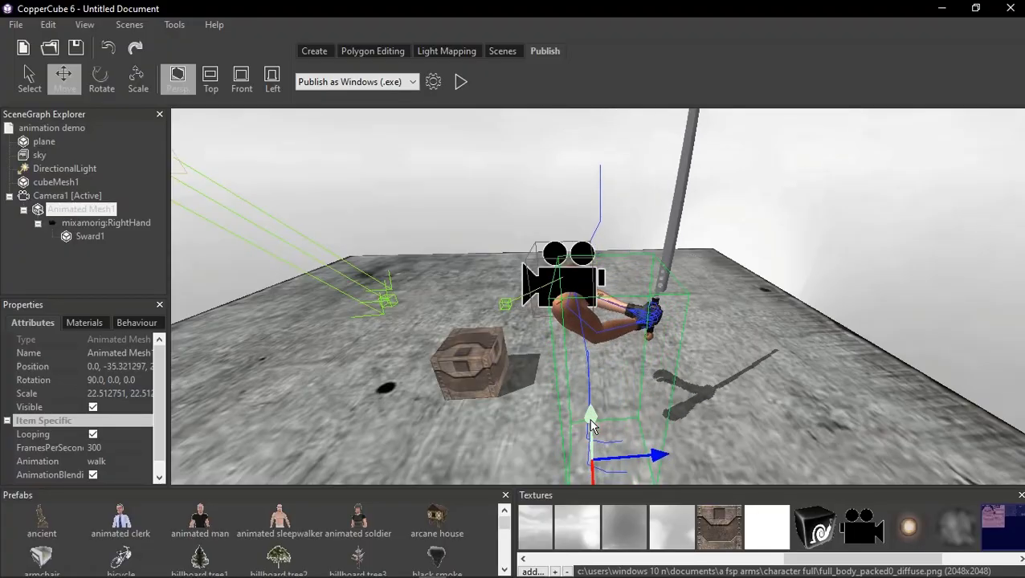
{"action": "left_click", "coordinate": [459, 82]}
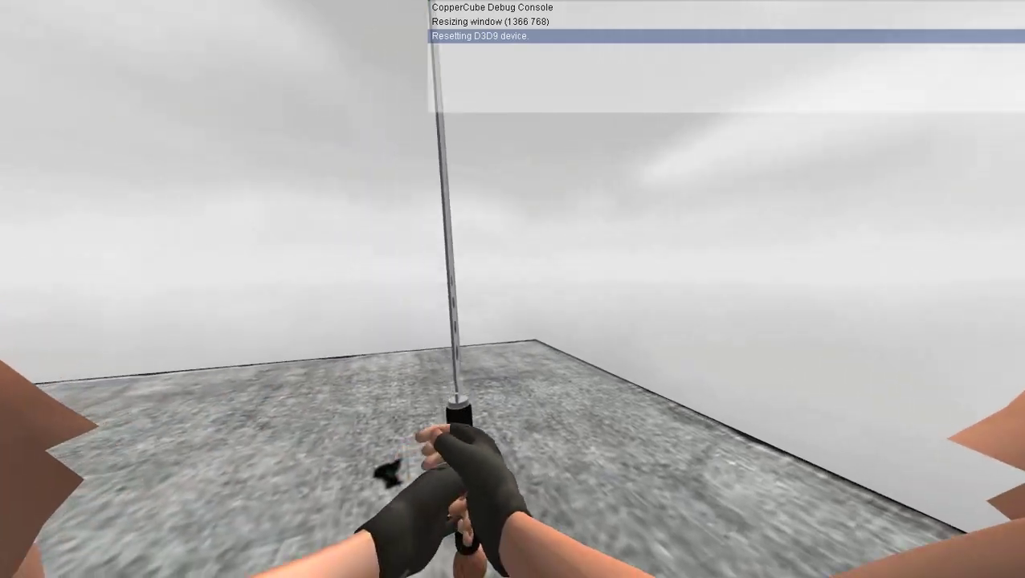
{"action": "key", "text": "Escape"}
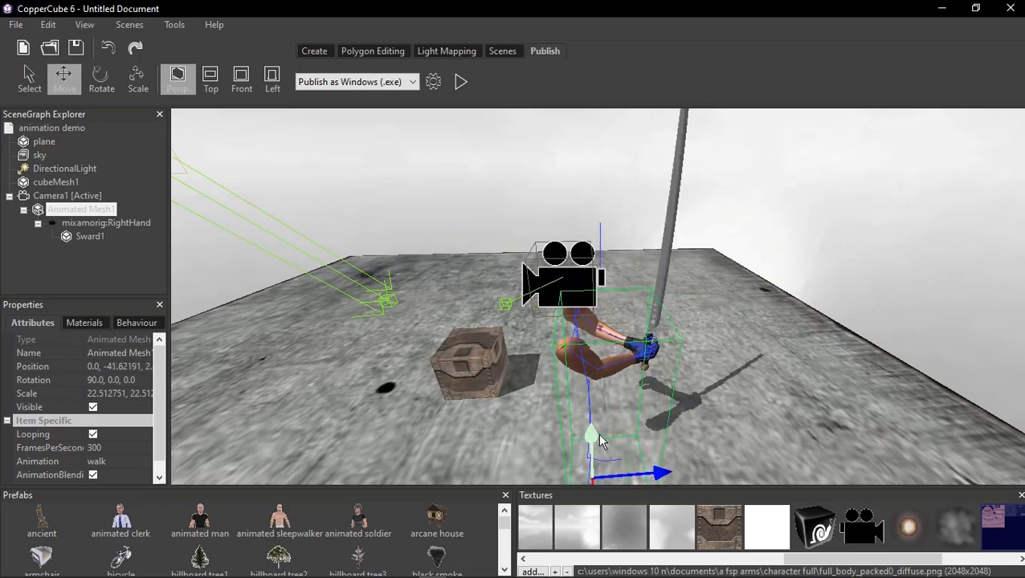
{"action": "left_click", "coordinate": [460, 82]}
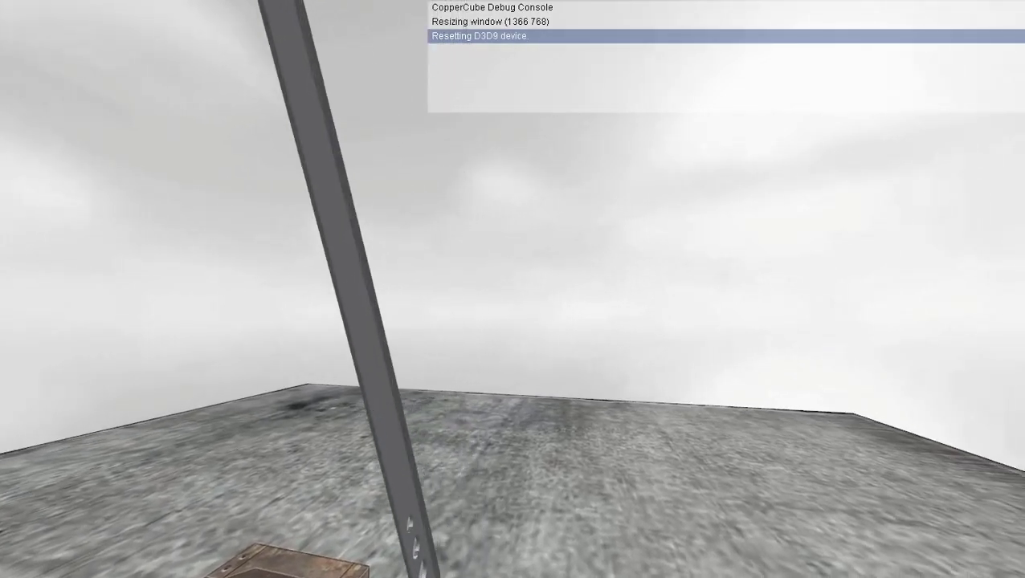
{"action": "key", "text": "Escape"}
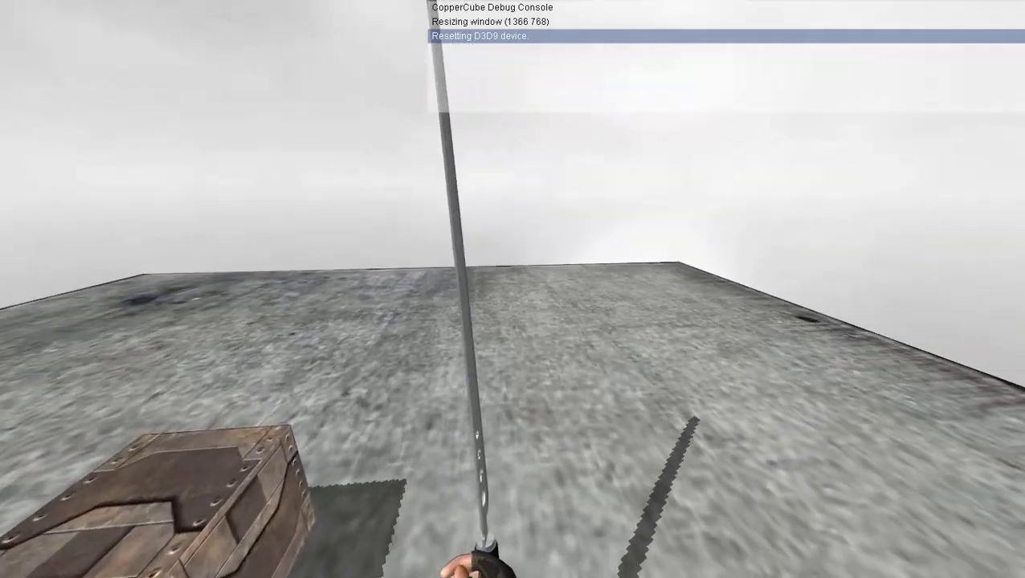
{"action": "key", "text": "Escape"}
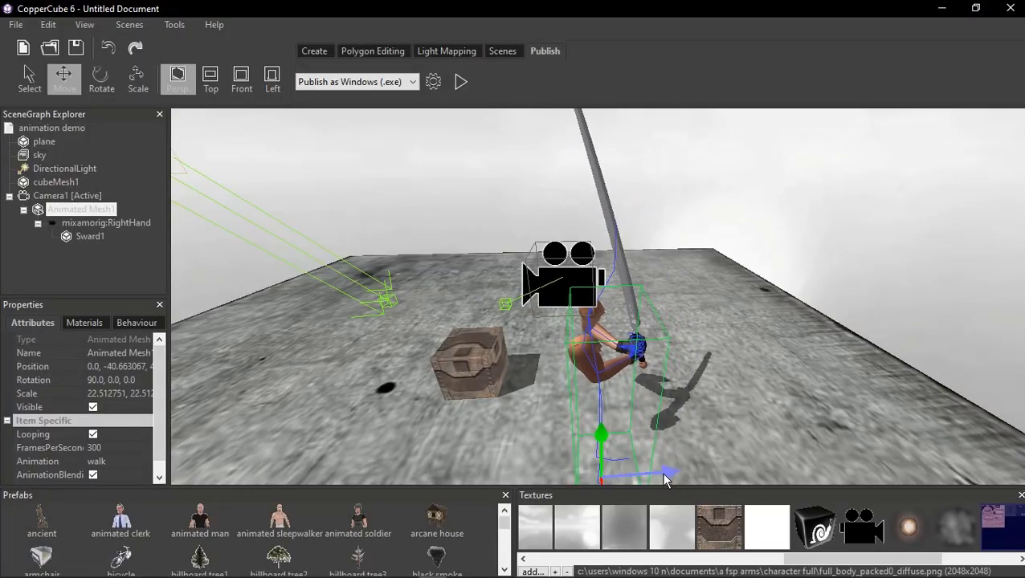
Run two more test plays, then orbit the view around the arms and camera.
{"action": "left_click", "coordinate": [464, 83]}
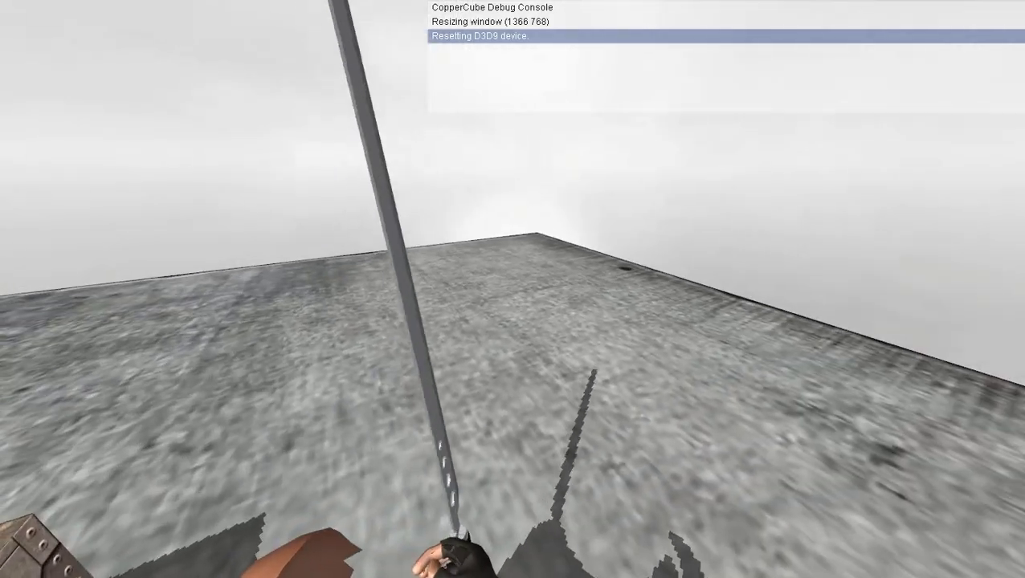
{"action": "key", "text": "Escape"}
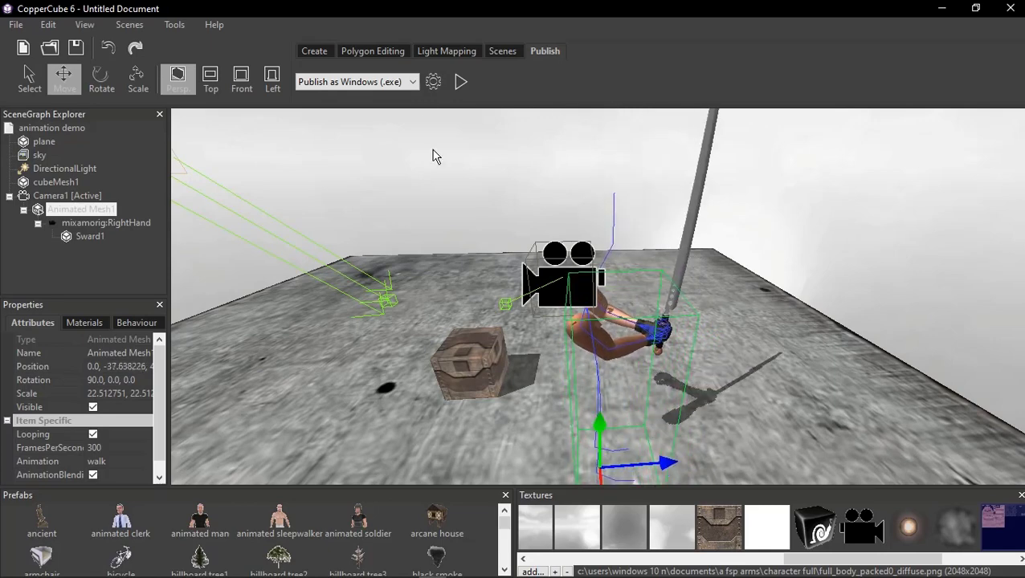
{"action": "left_click", "coordinate": [455, 83]}
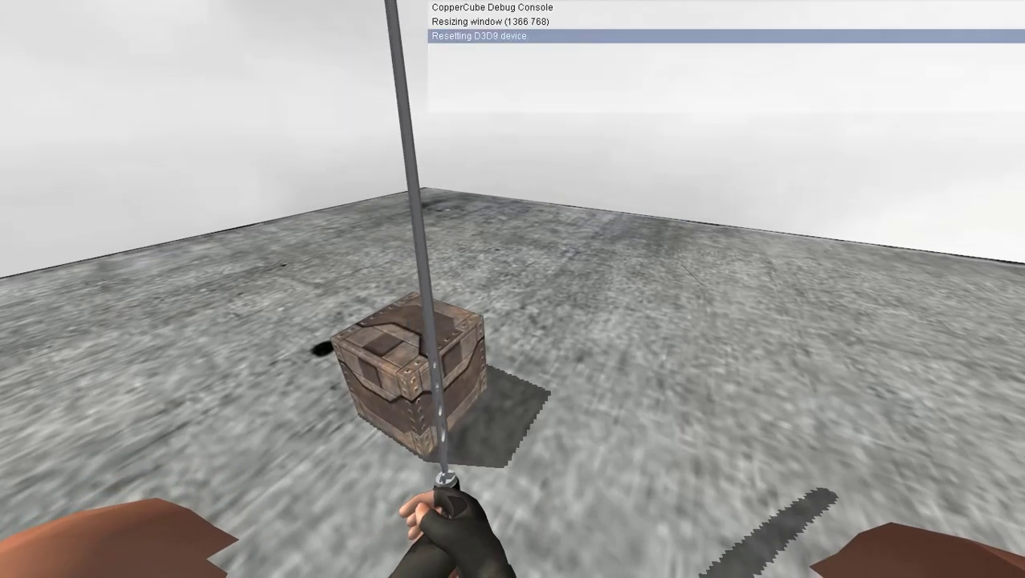
{"action": "key", "text": "Escape"}
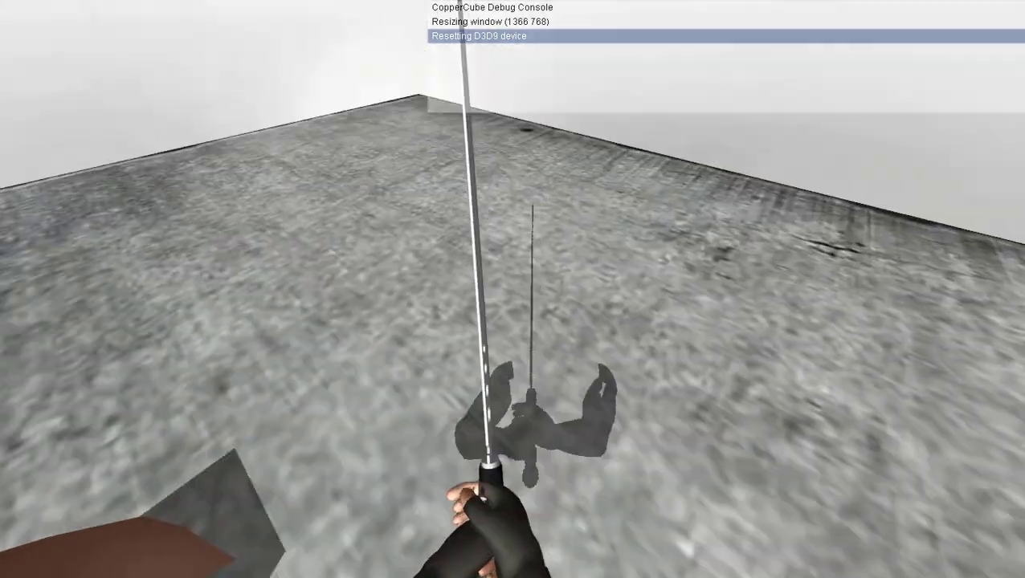
{"action": "key", "text": "Escape"}
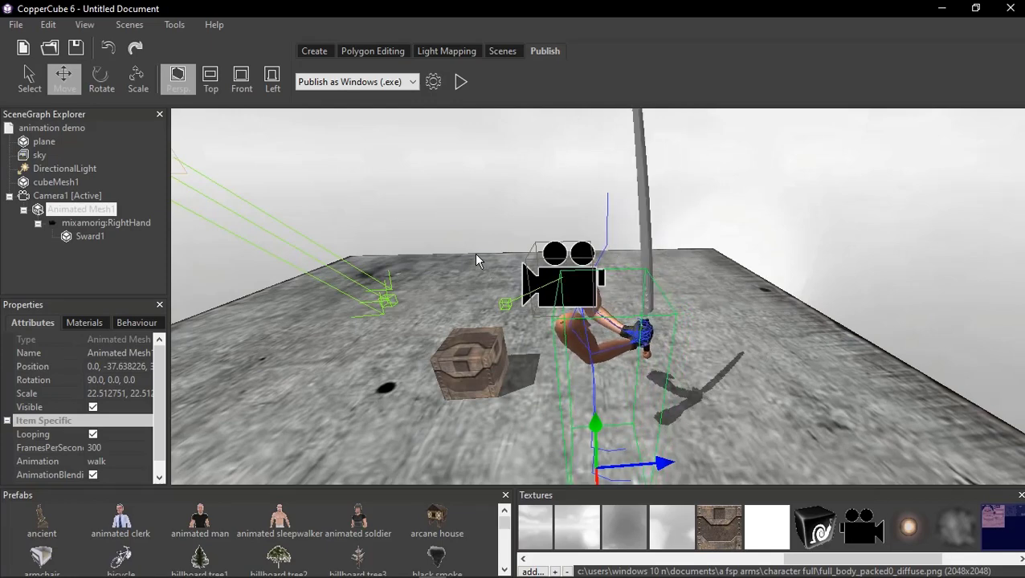
{"action": "mouse_move", "coordinate": [402, 217]}
{"action": "left_mouse_down"}
{"action": "mouse_move", "coordinate": [417, 254]}
{"action": "mouse_move", "coordinate": [520, 338]}
{"action": "mouse_move", "coordinate": [604, 271]}
{"action": "mouse_move", "coordinate": [585, 289]}
{"action": "left_mouse_up"}
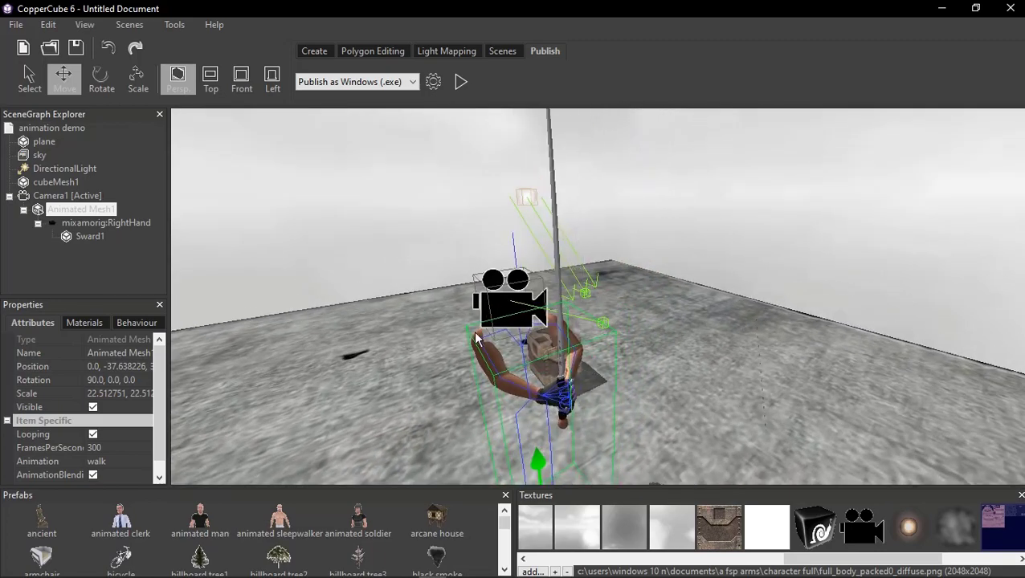